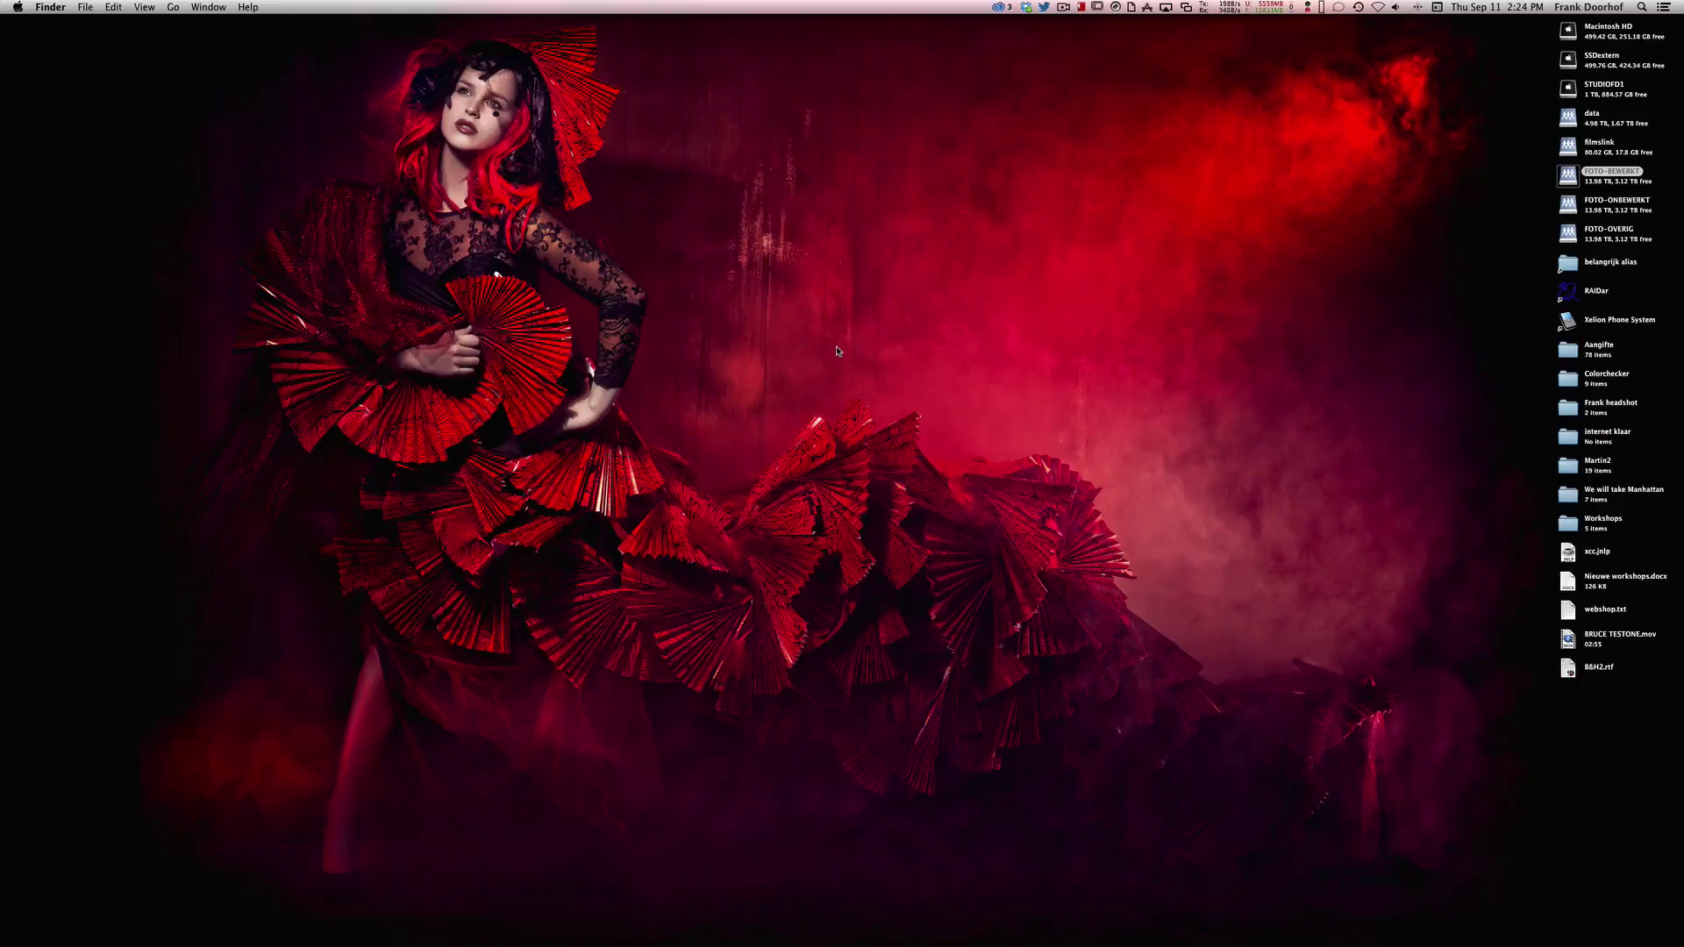
- Launch Capture One from the Dock and start a new session
{"action": "mouse_move", "coordinate": [702, 937]}
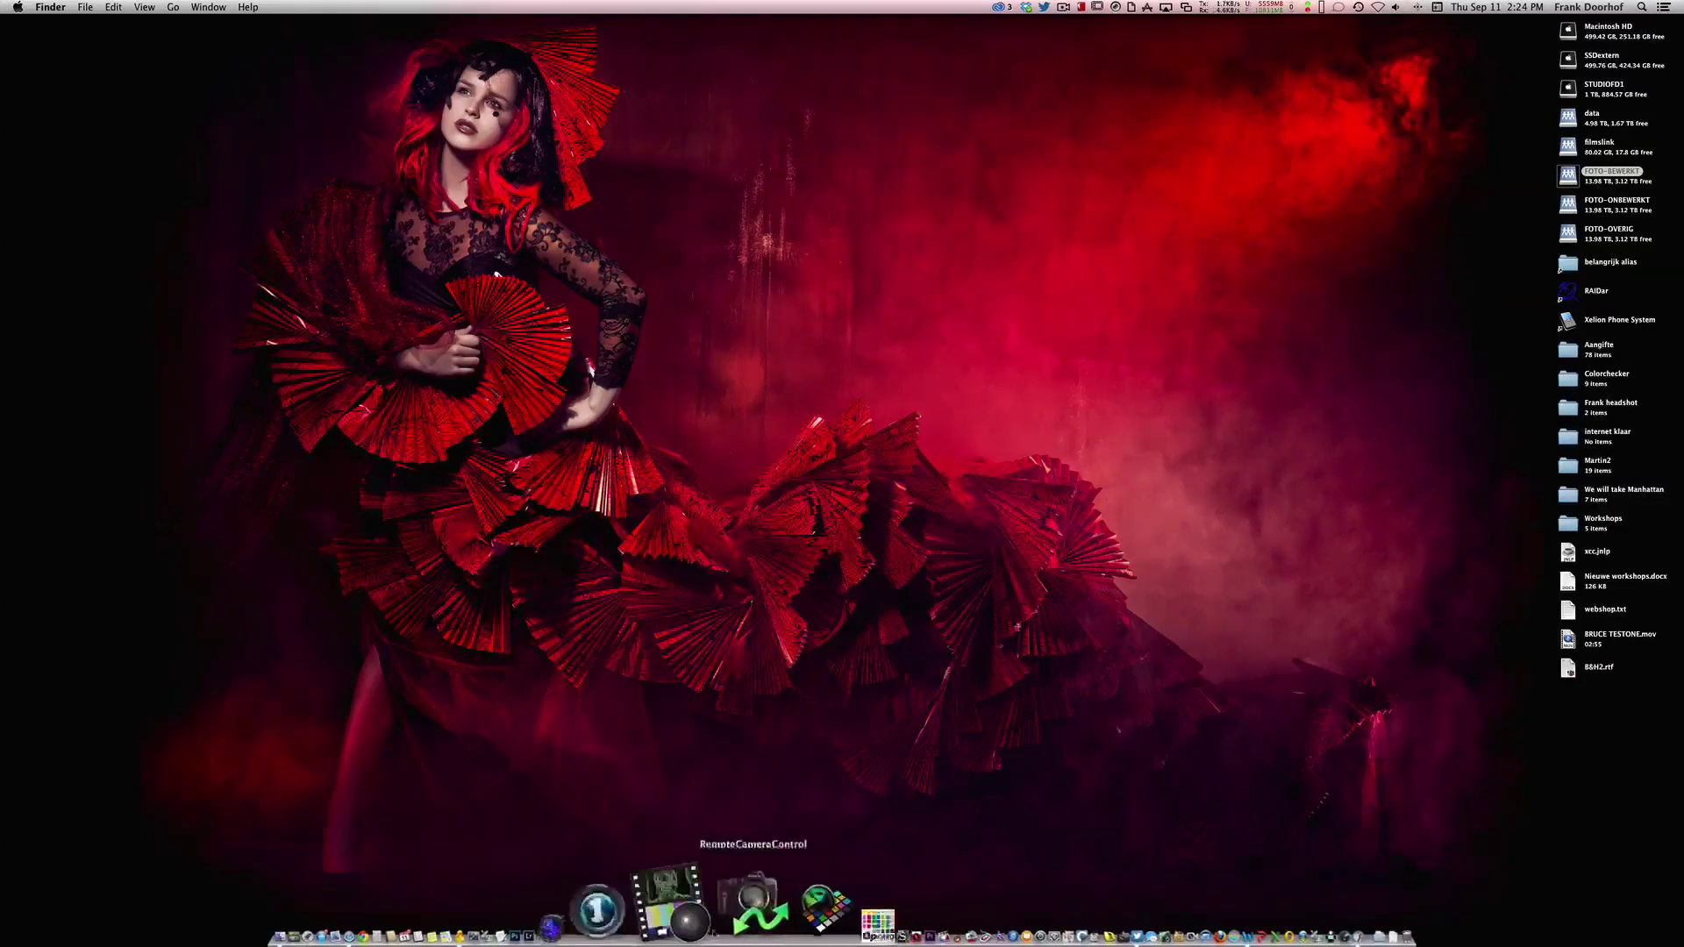
{"action": "left_click", "coordinate": [697, 921]}
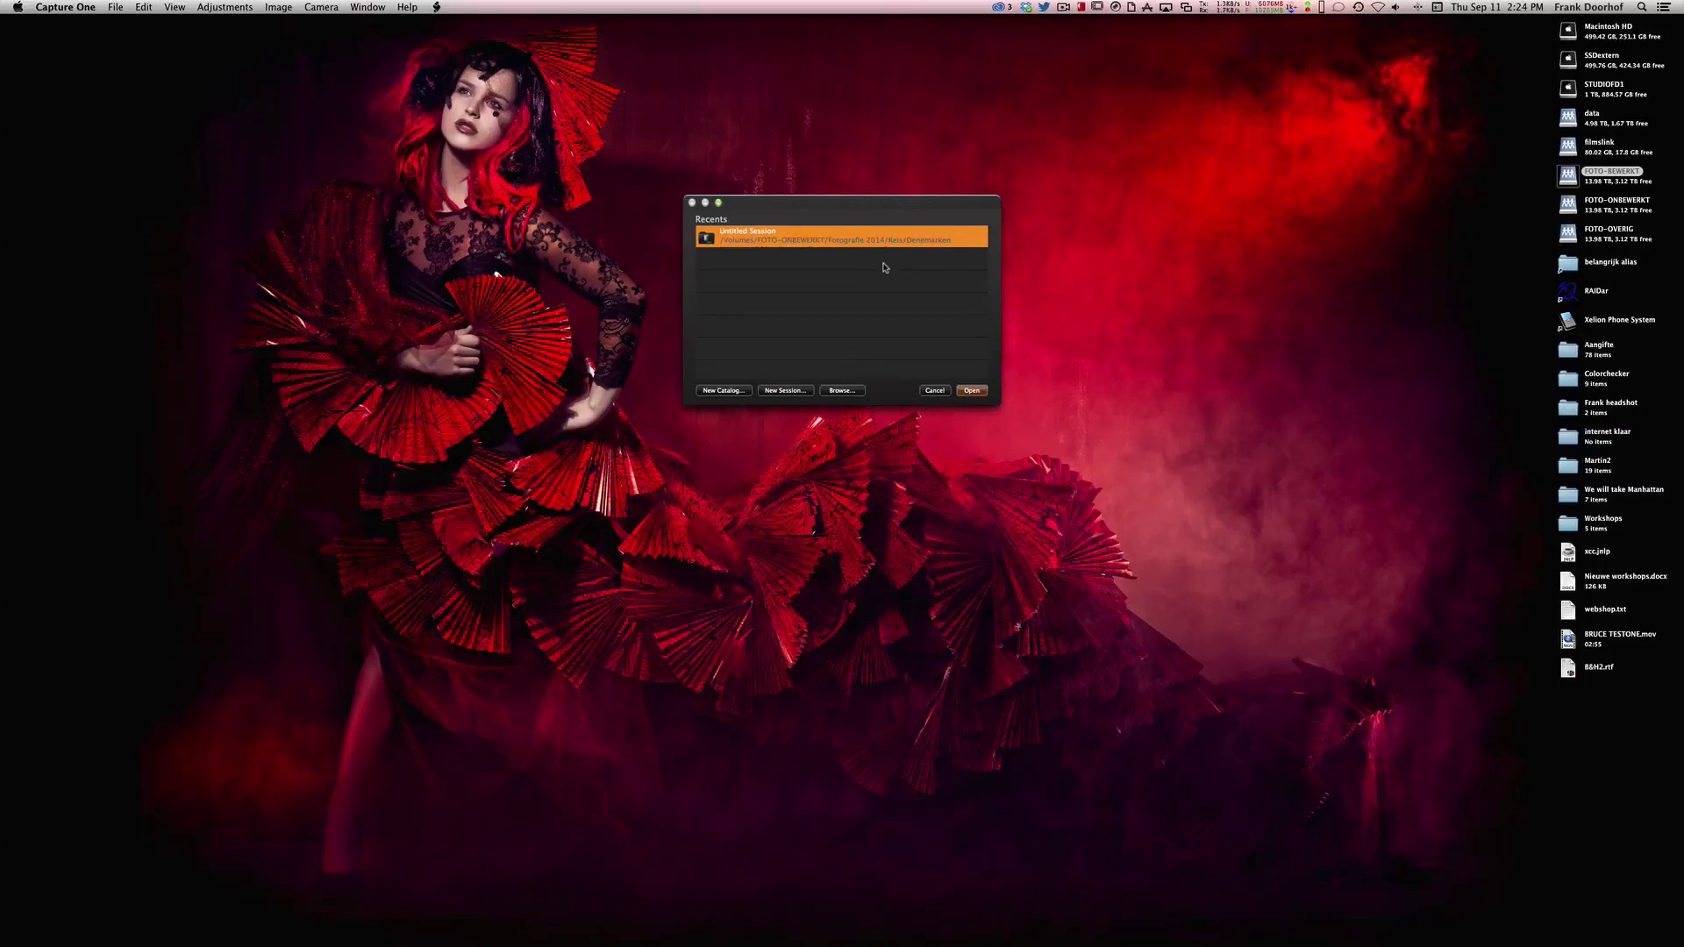
{"action": "left_click", "coordinate": [792, 392]}
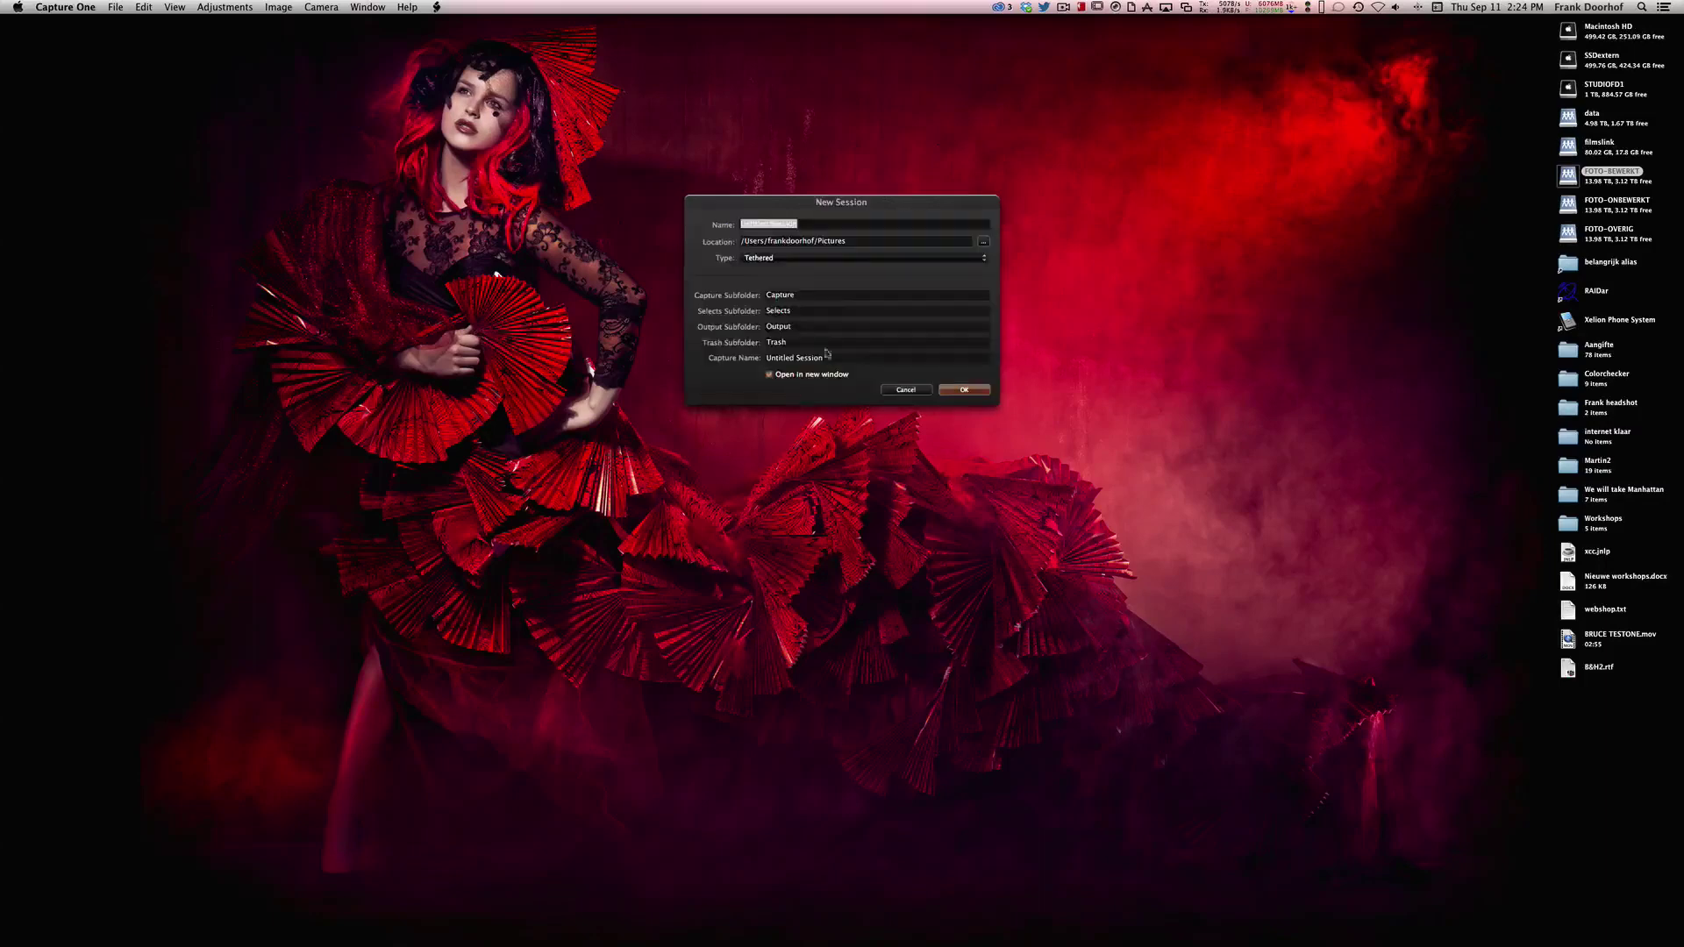
- Store the session in a new 'CAPTURE ONE TETHERED' folder on SSDextern and create it
{"action": "left_click", "coordinate": [984, 242]}
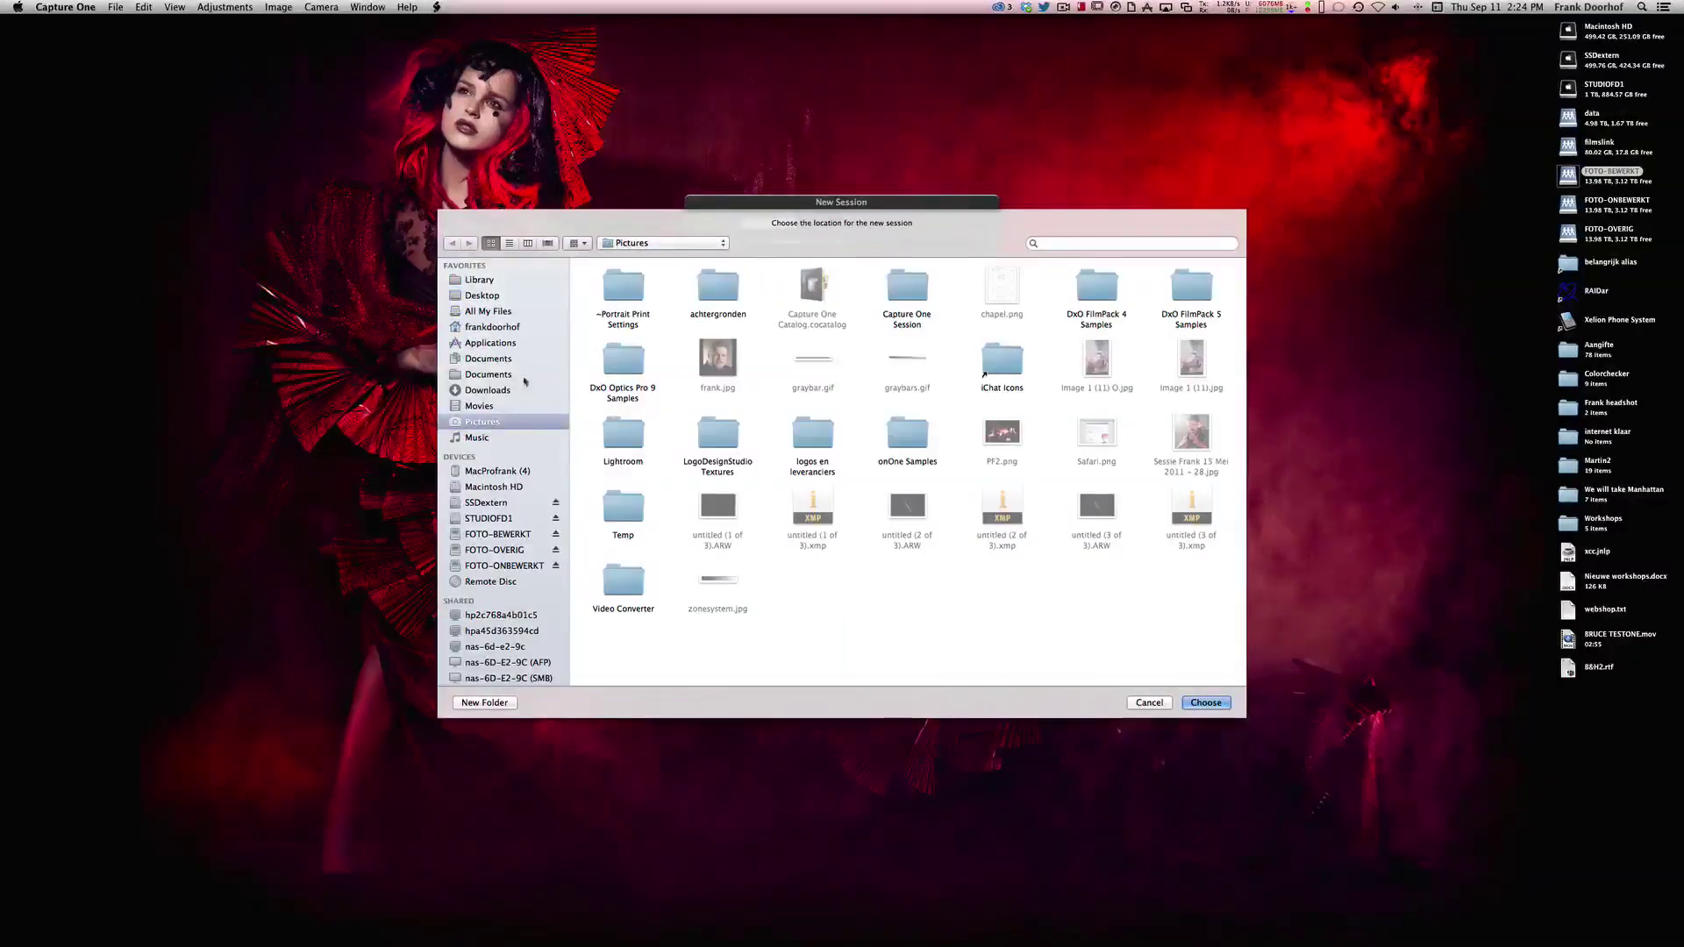
{"action": "left_click", "coordinate": [496, 504]}
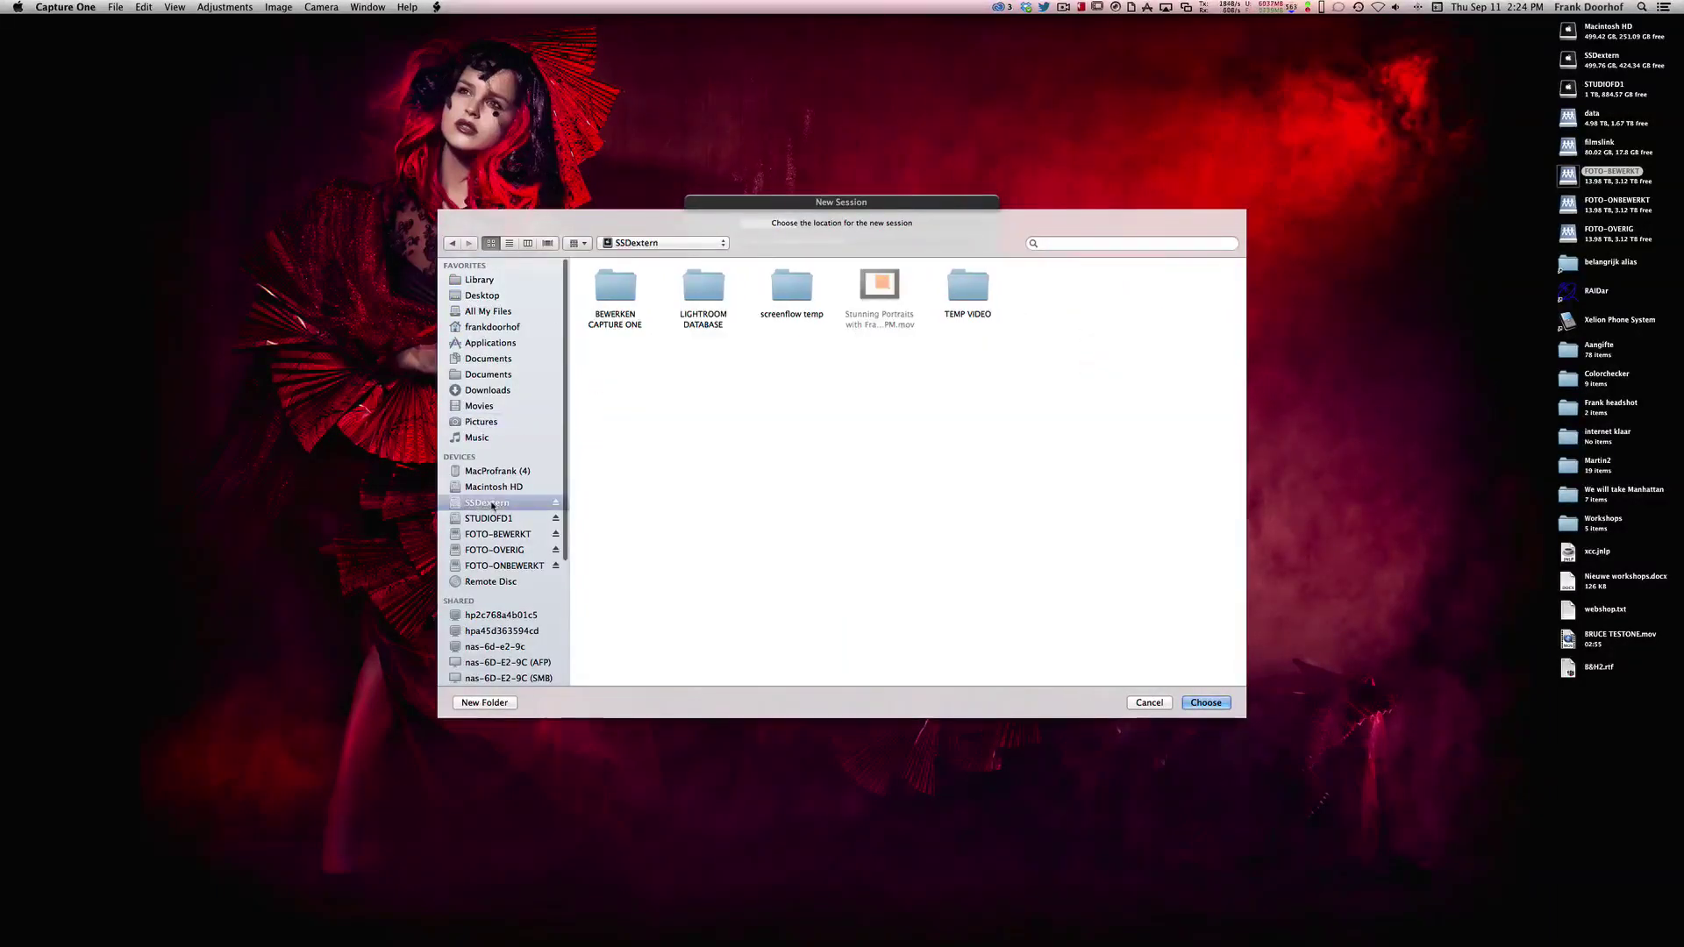
{"action": "left_click", "coordinate": [484, 702]}
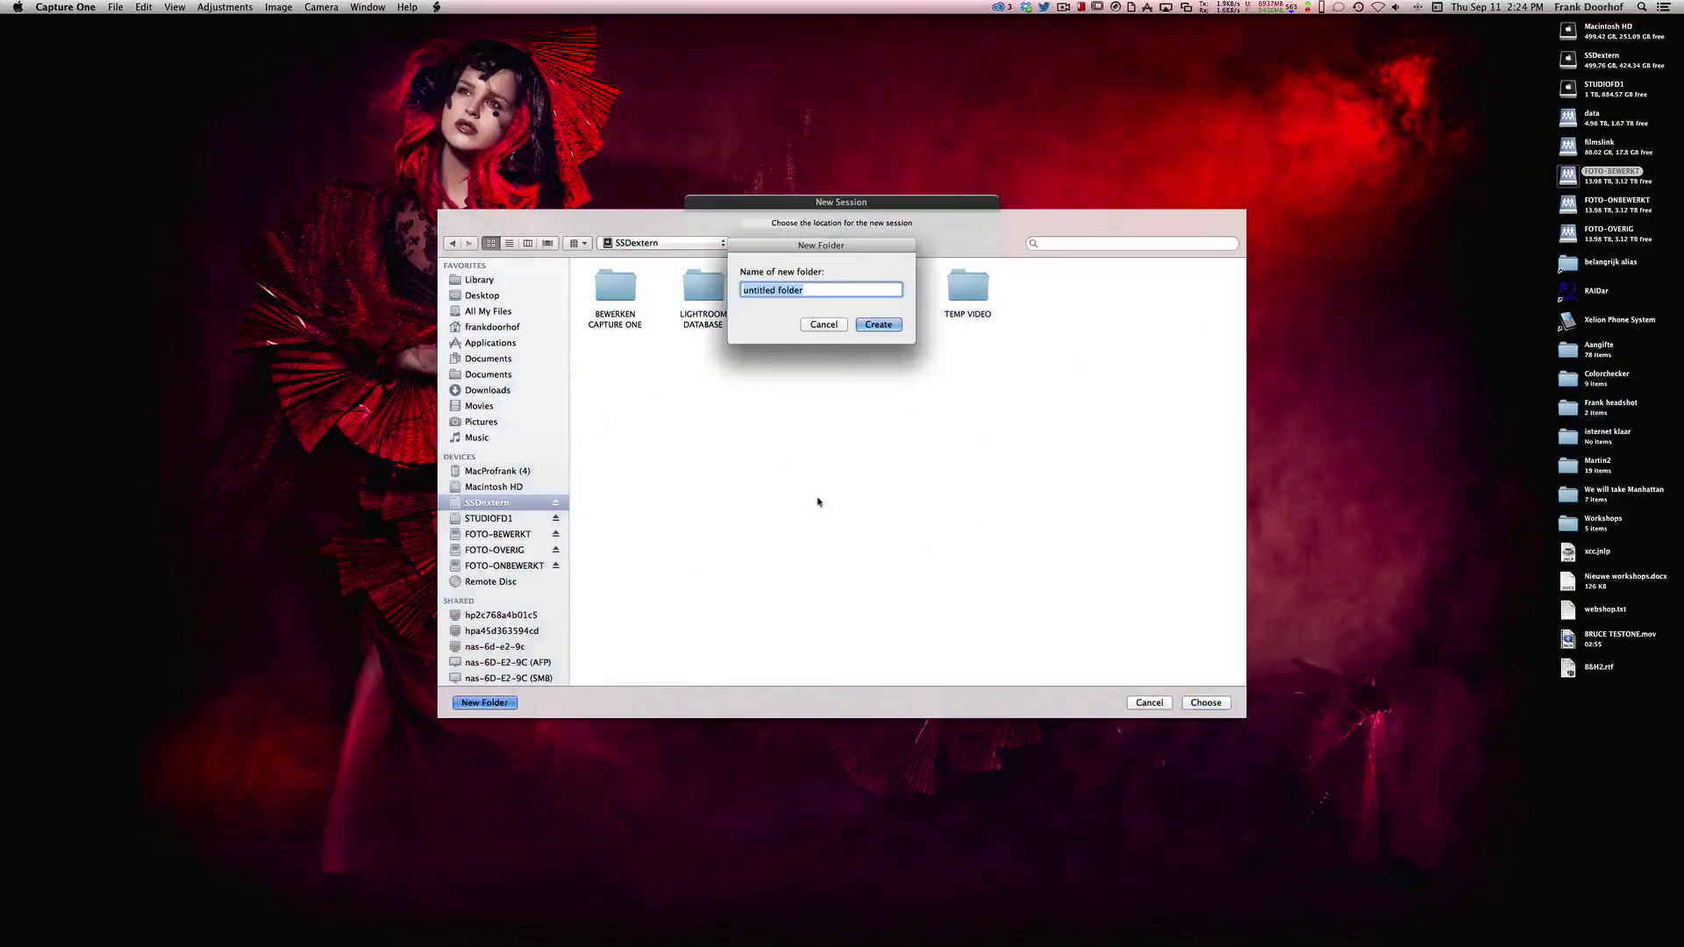
{"action": "type", "text": "CAPTURE "}
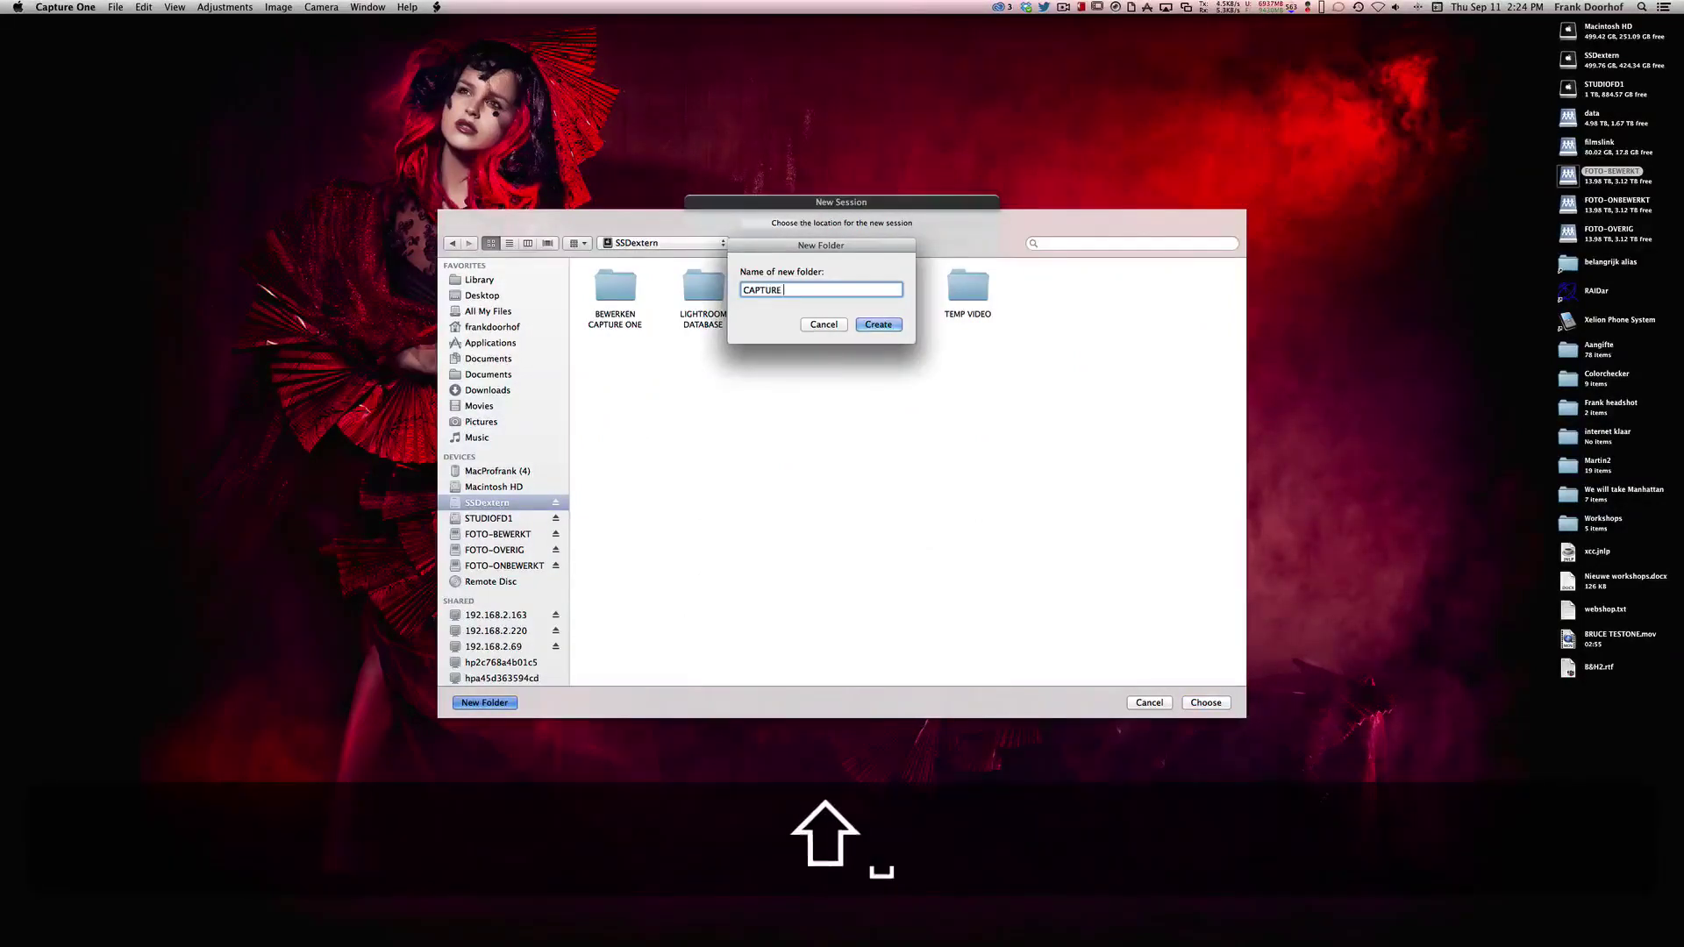
{"action": "type", "text": "ONE TETHERED"}
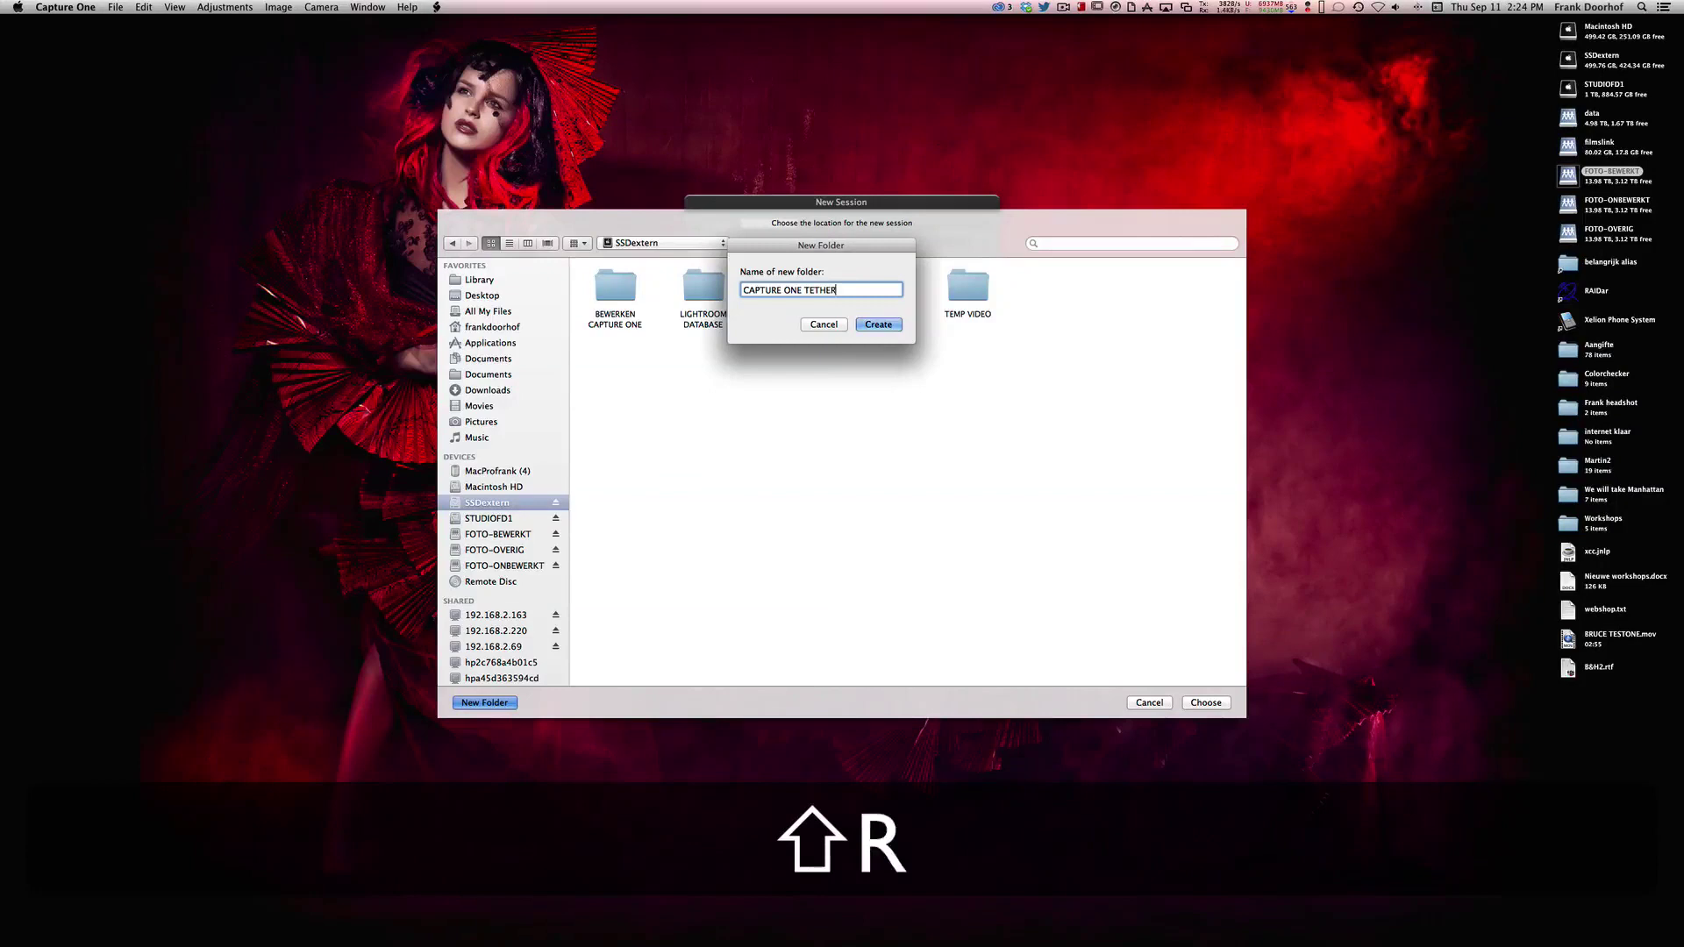
{"action": "left_click", "coordinate": [895, 326]}
{"action": "key", "text": "Return"}
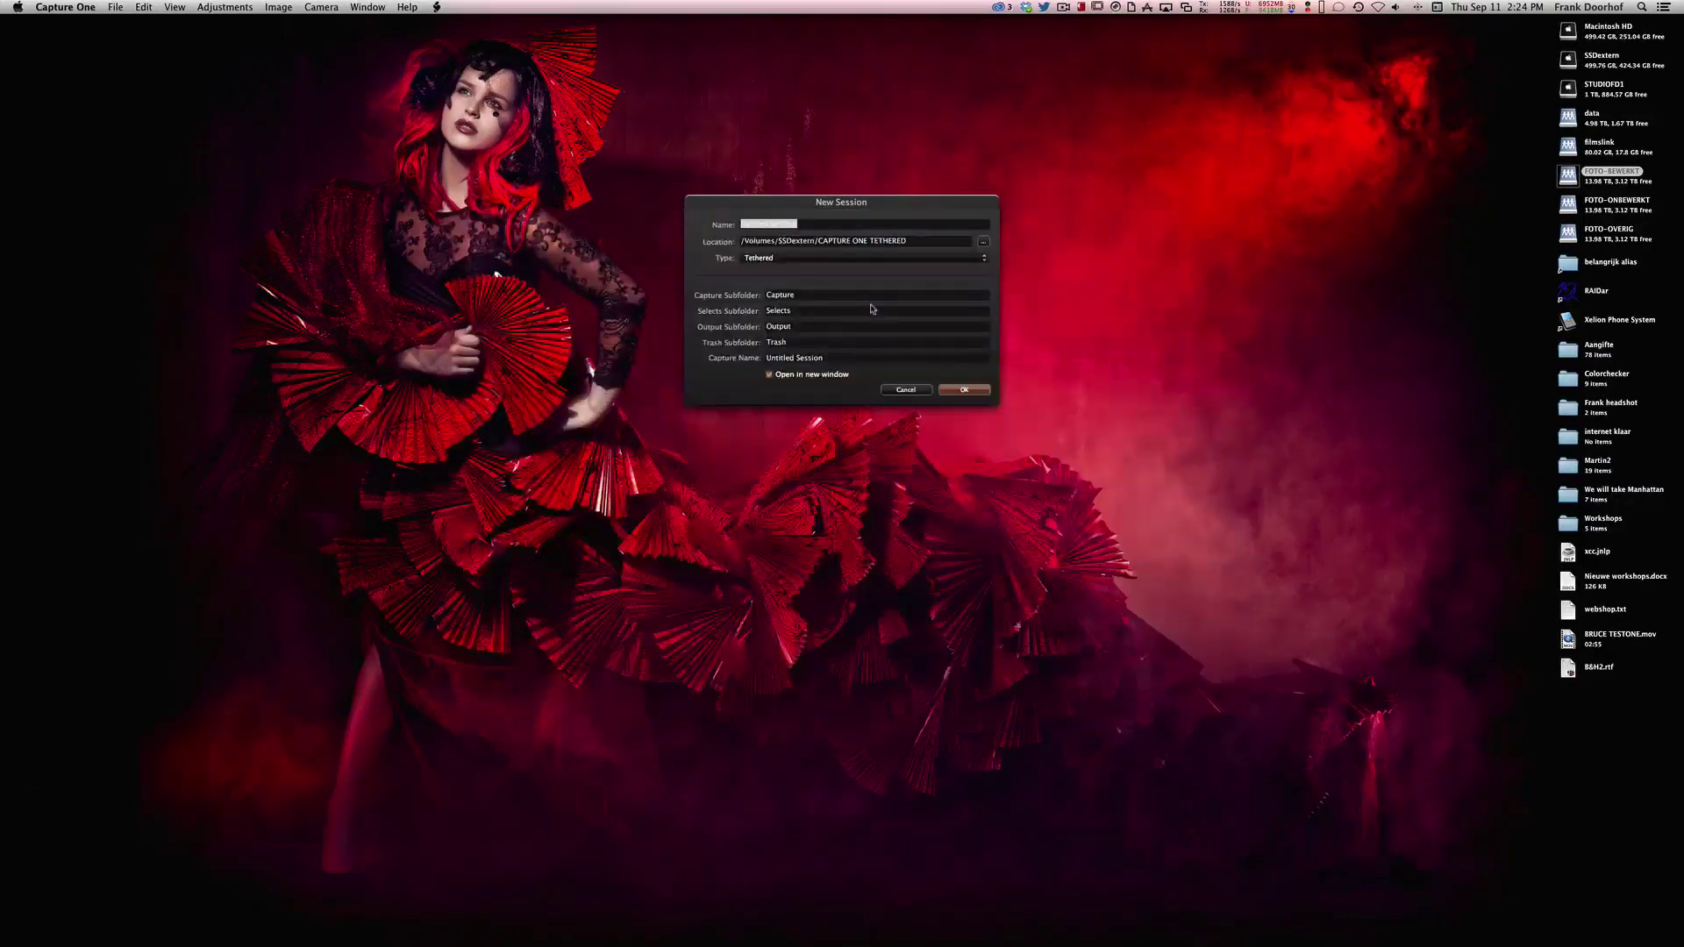
{"action": "left_click", "coordinate": [964, 392]}
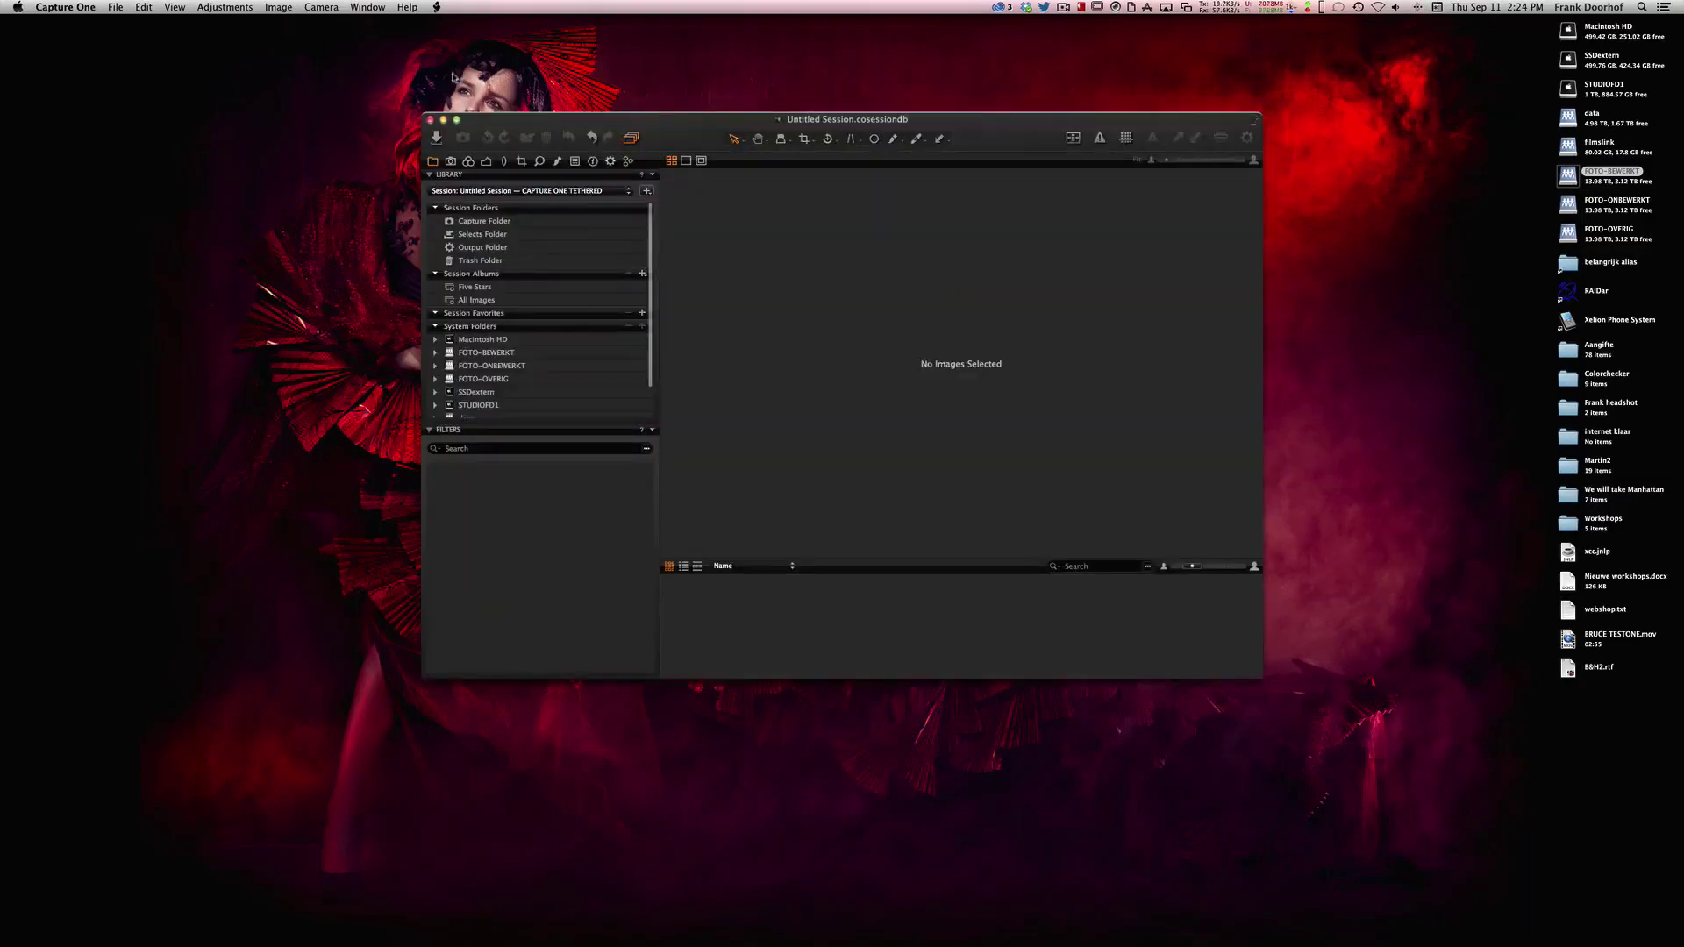
- Maximize the window and open FOTO-ONBEWERKT > Fotografie 2014 > Studio > Christianne > Augustus 12 2014
{"action": "left_click", "coordinate": [456, 120]}
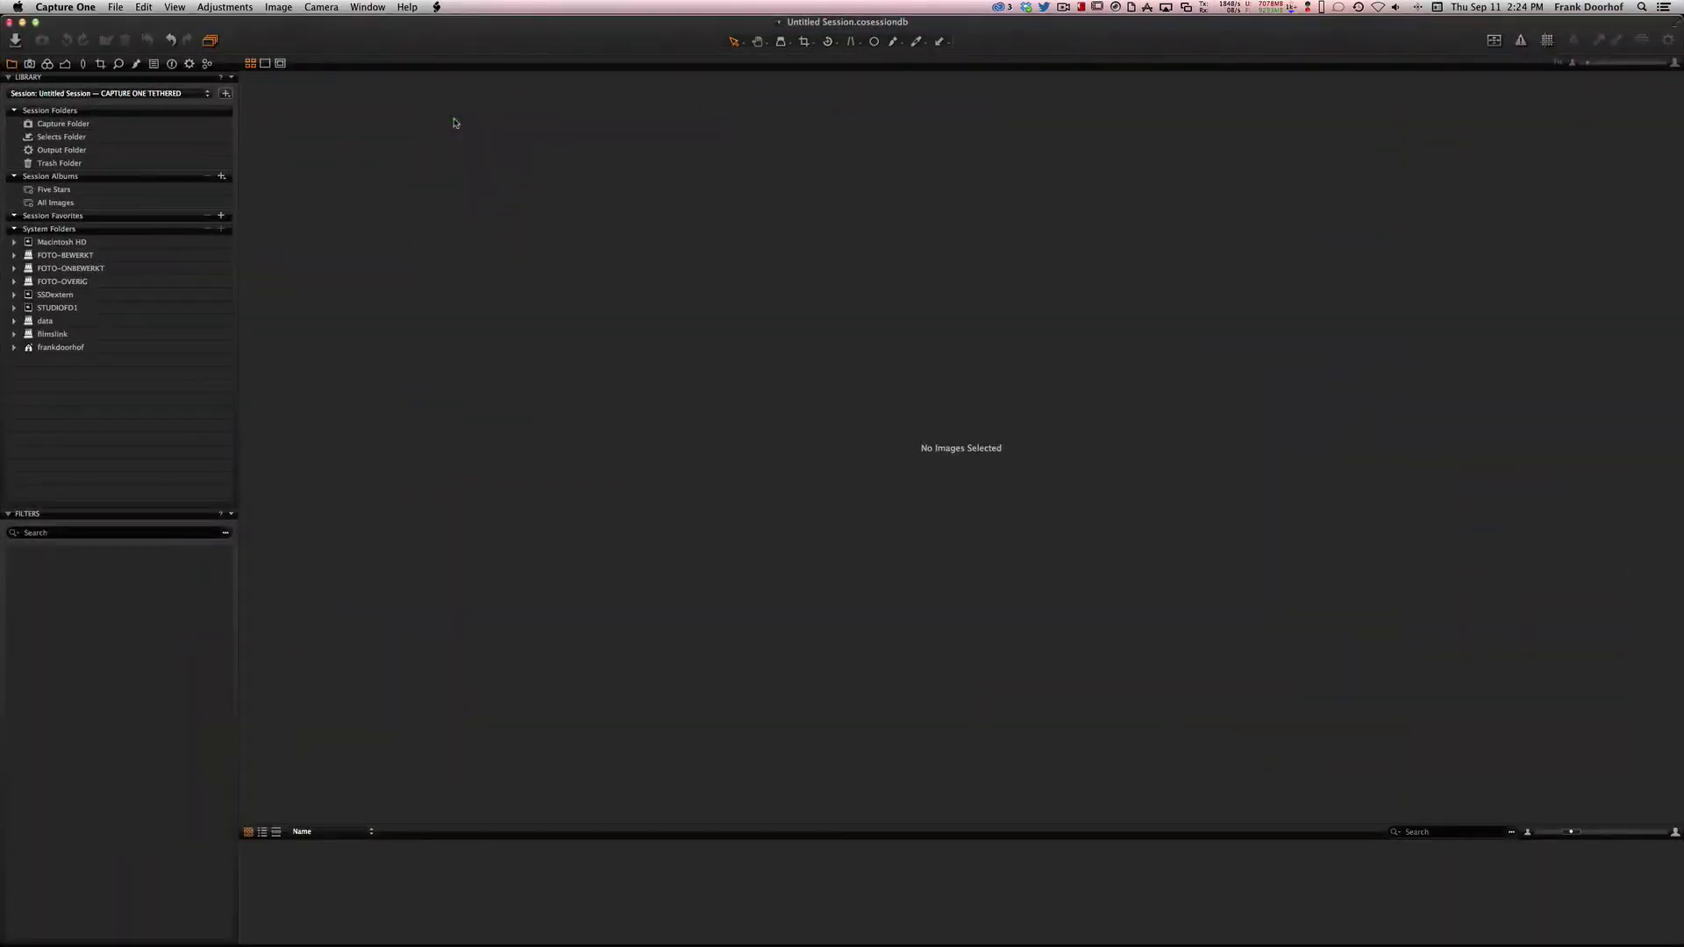
{"action": "left_click", "coordinate": [76, 124]}
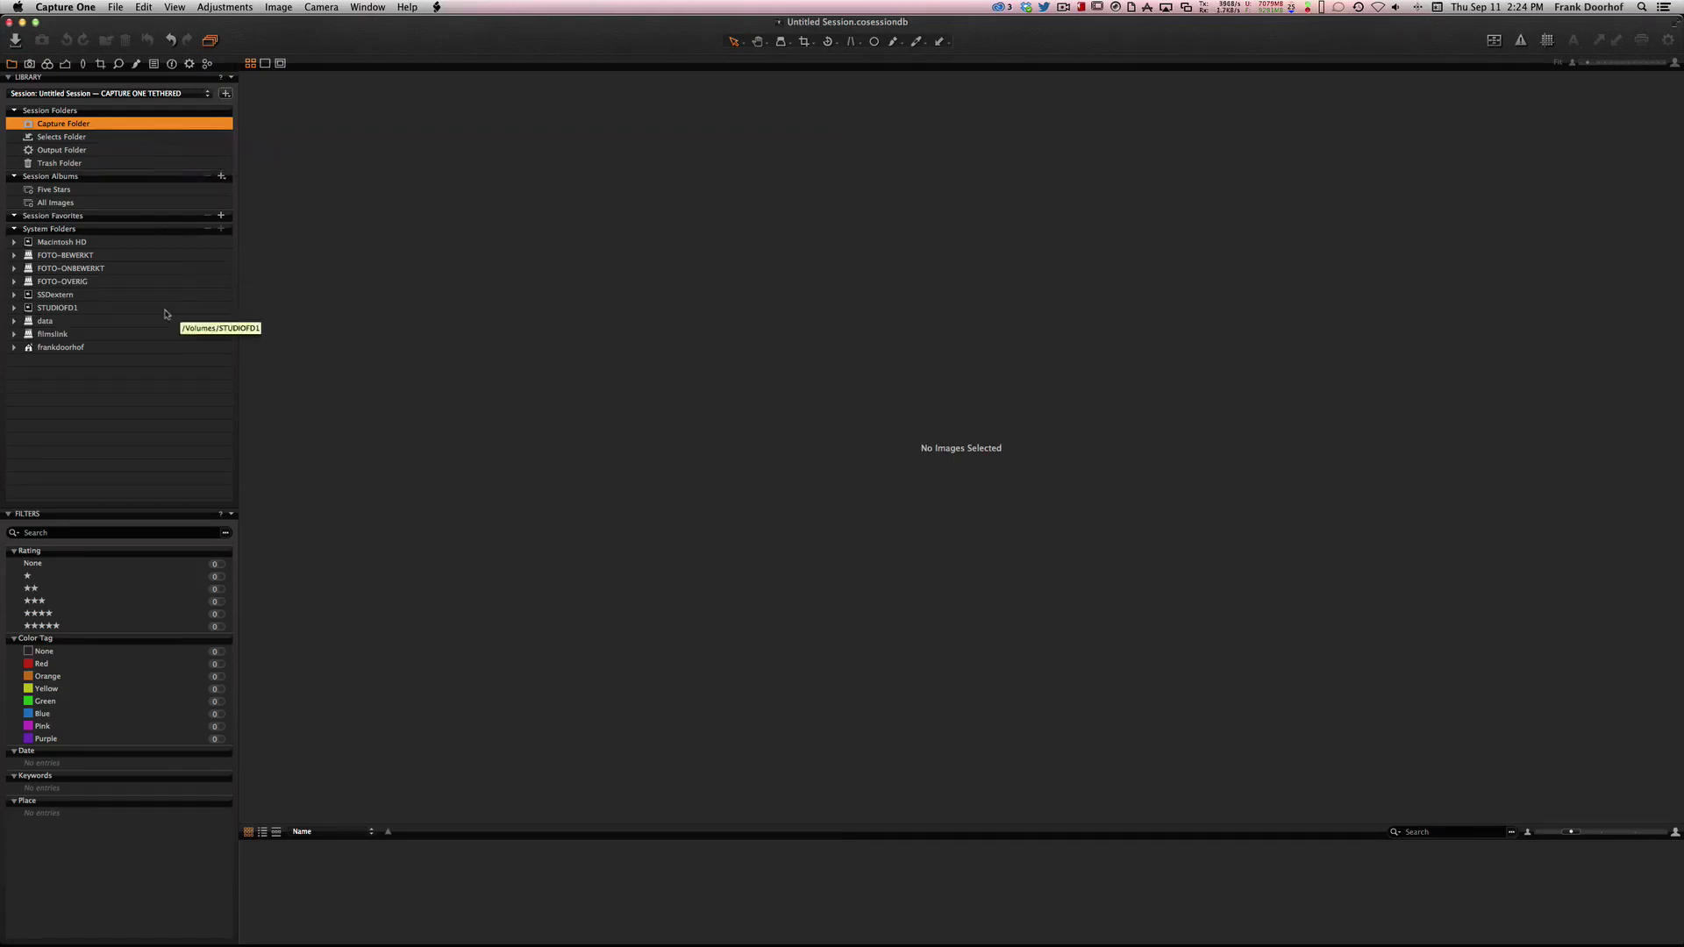
{"action": "left_click", "coordinate": [14, 270]}
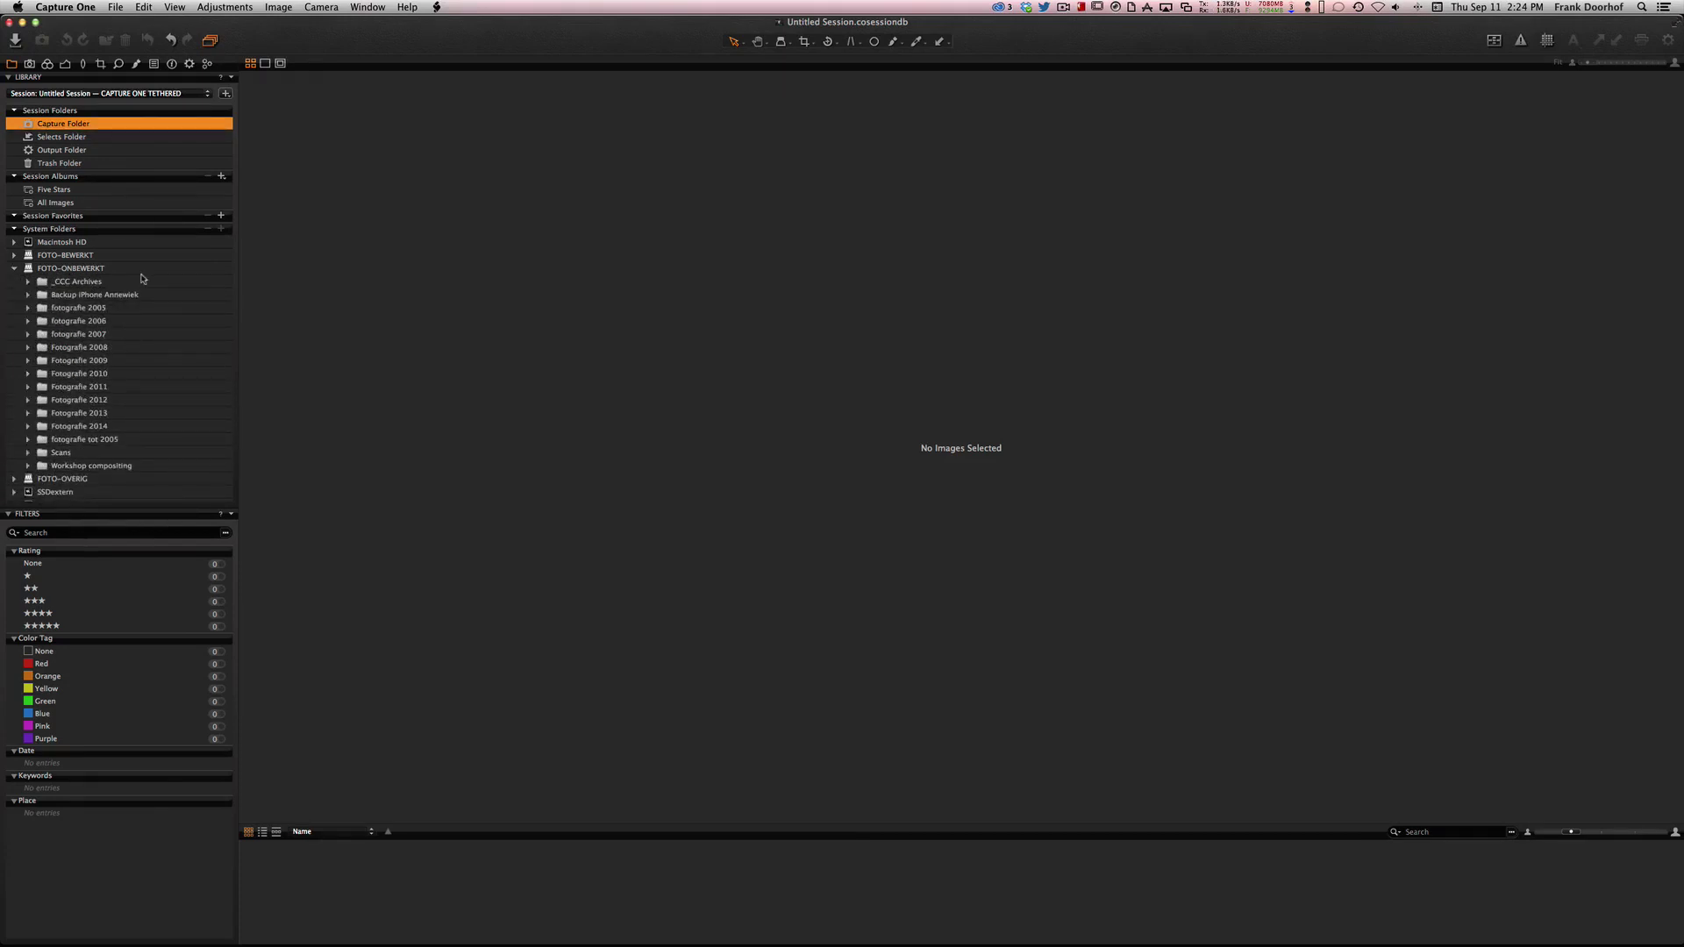
{"action": "left_click", "coordinate": [28, 427]}
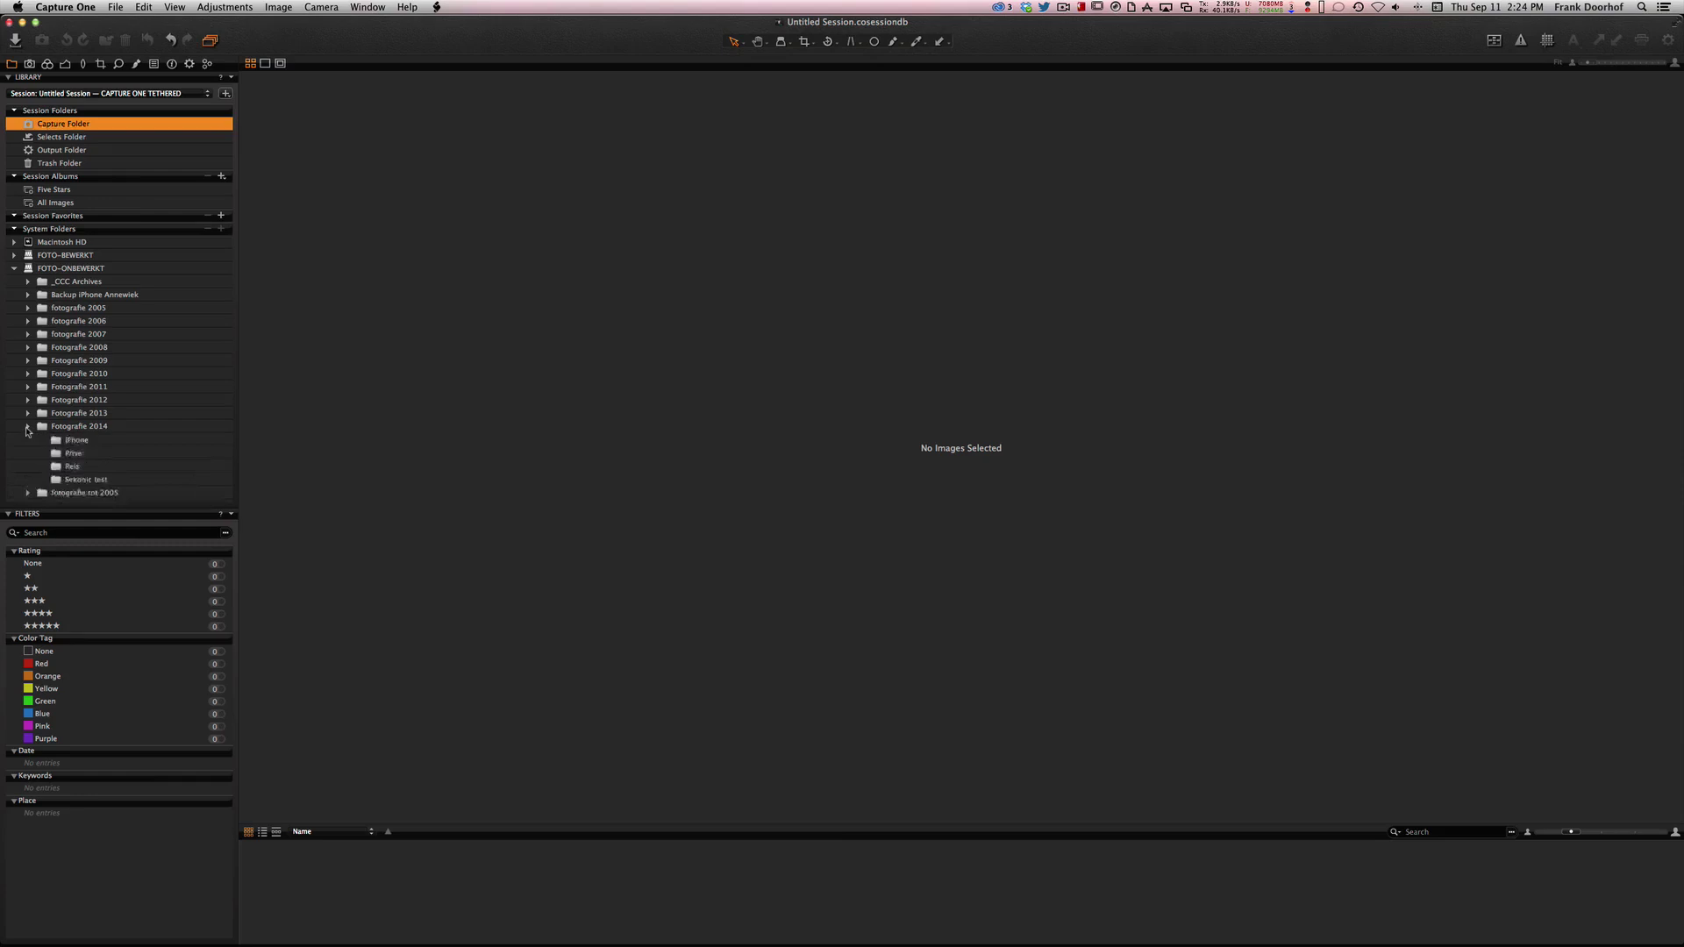
{"action": "scroll", "coordinate": [173, 424], "scroll_direction": "down", "scroll_amount": 3}
{"action": "scroll", "coordinate": [166, 426], "scroll_direction": "down", "scroll_amount": 1}
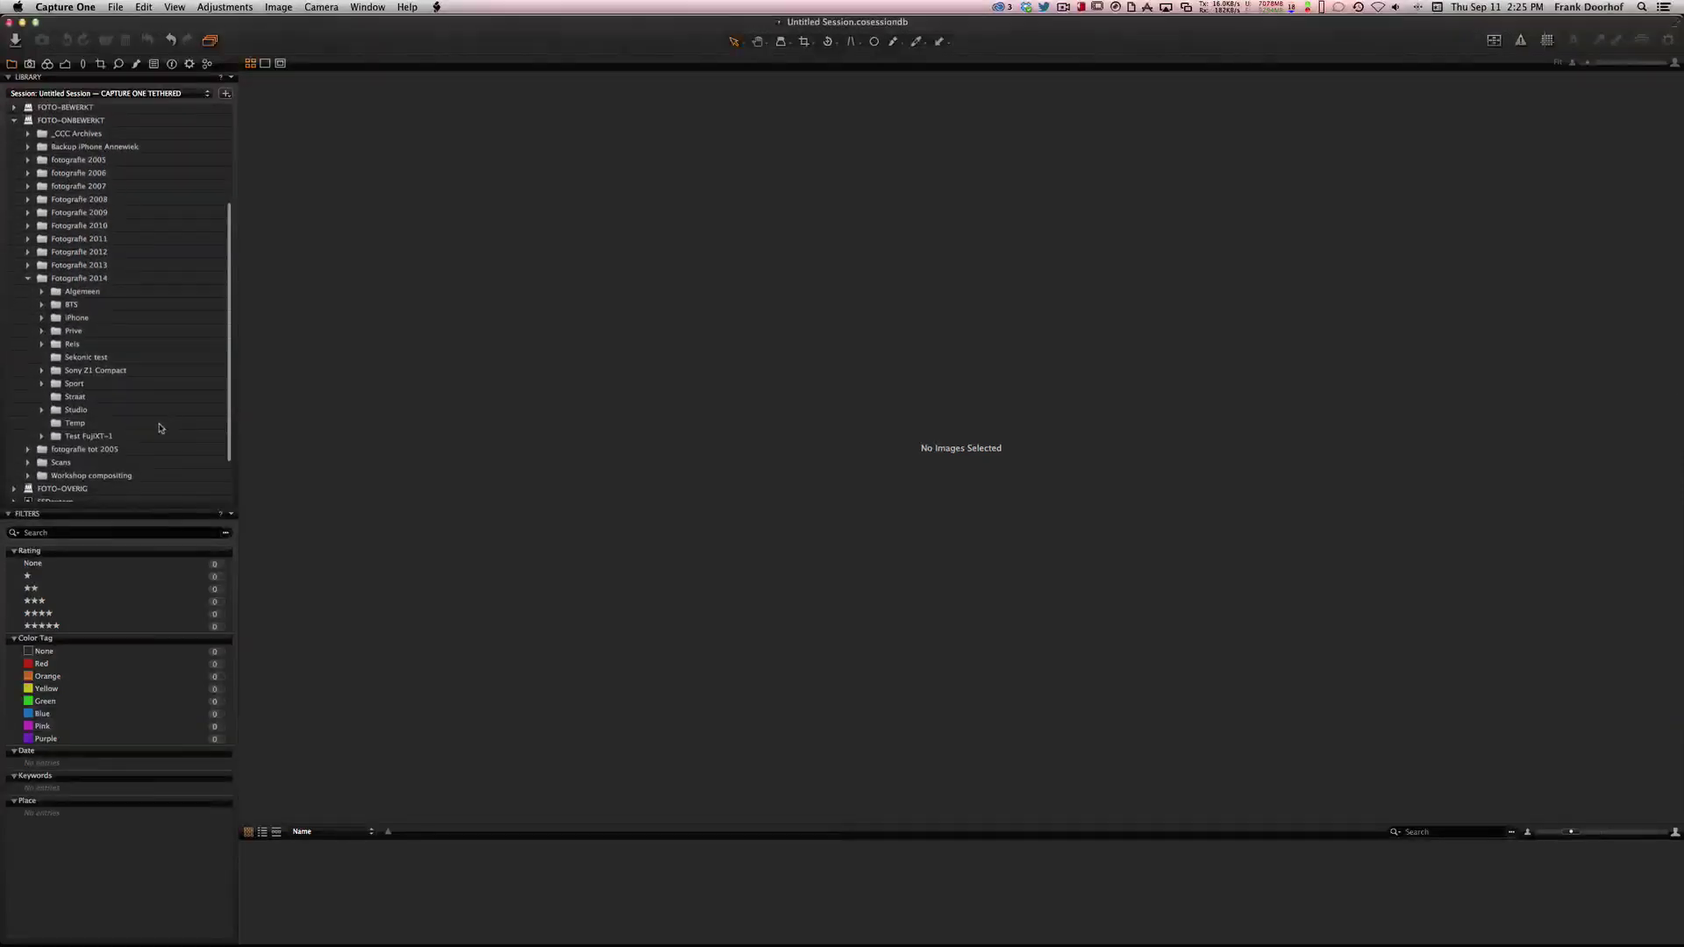
{"action": "left_click", "coordinate": [41, 410]}
{"action": "scroll", "coordinate": [161, 422], "scroll_direction": "down", "scroll_amount": 2}
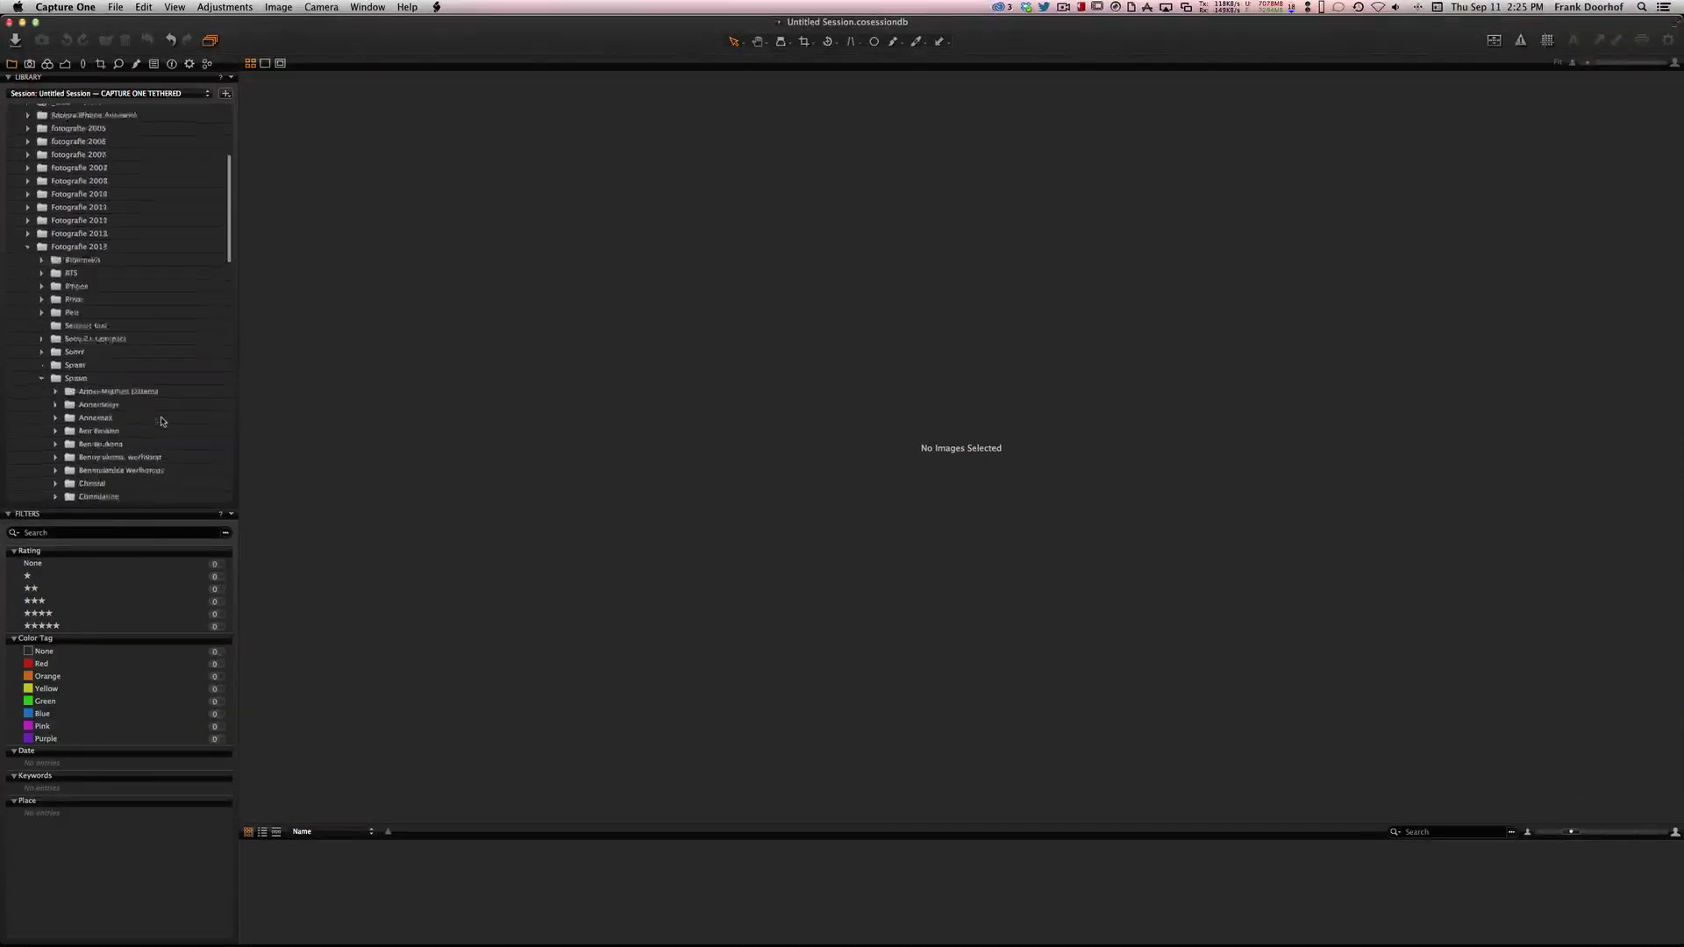
{"action": "scroll", "coordinate": [162, 422], "scroll_direction": "down", "scroll_amount": 3}
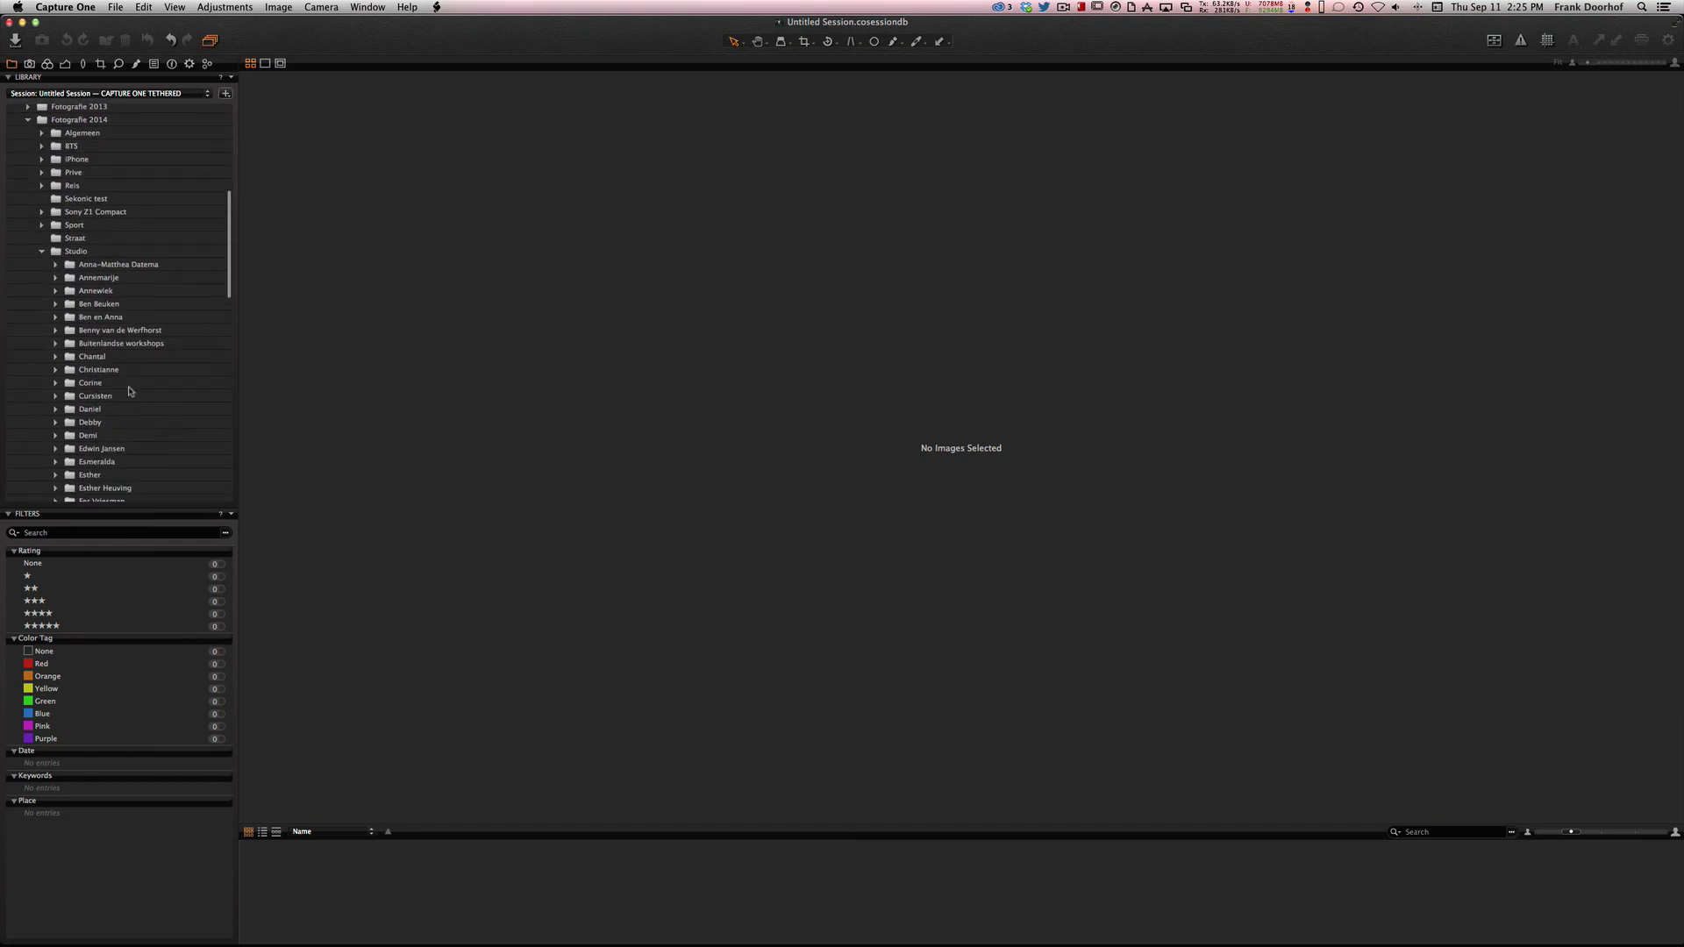
{"action": "left_click", "coordinate": [56, 370]}
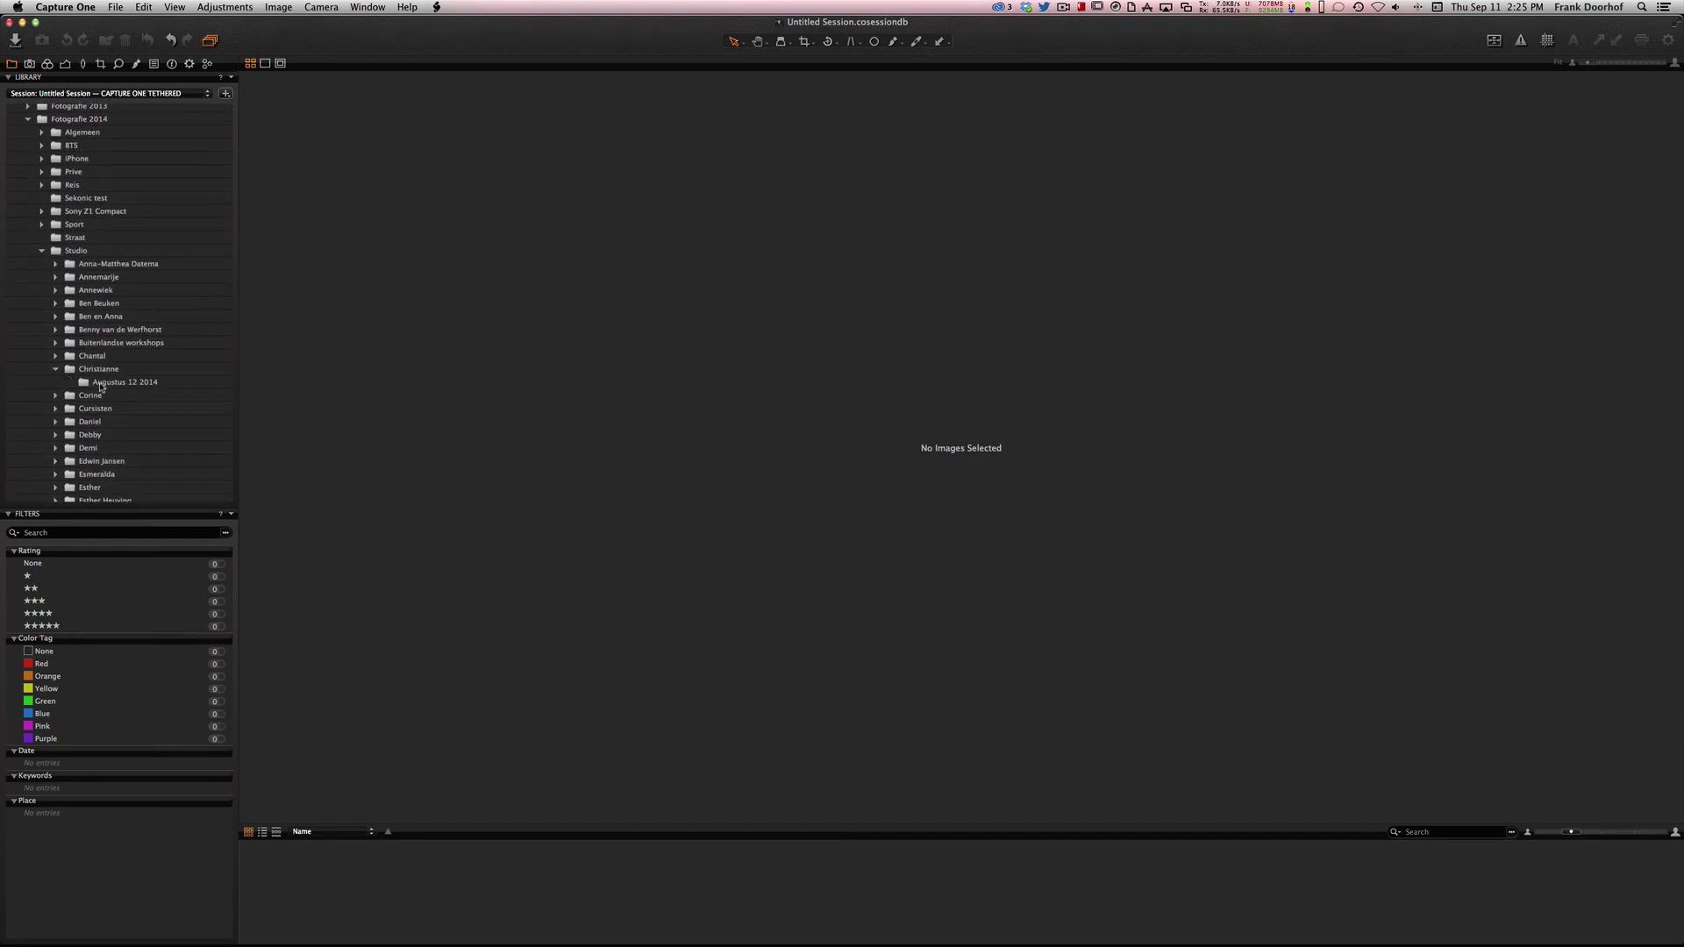
{"action": "left_click", "coordinate": [102, 382]}
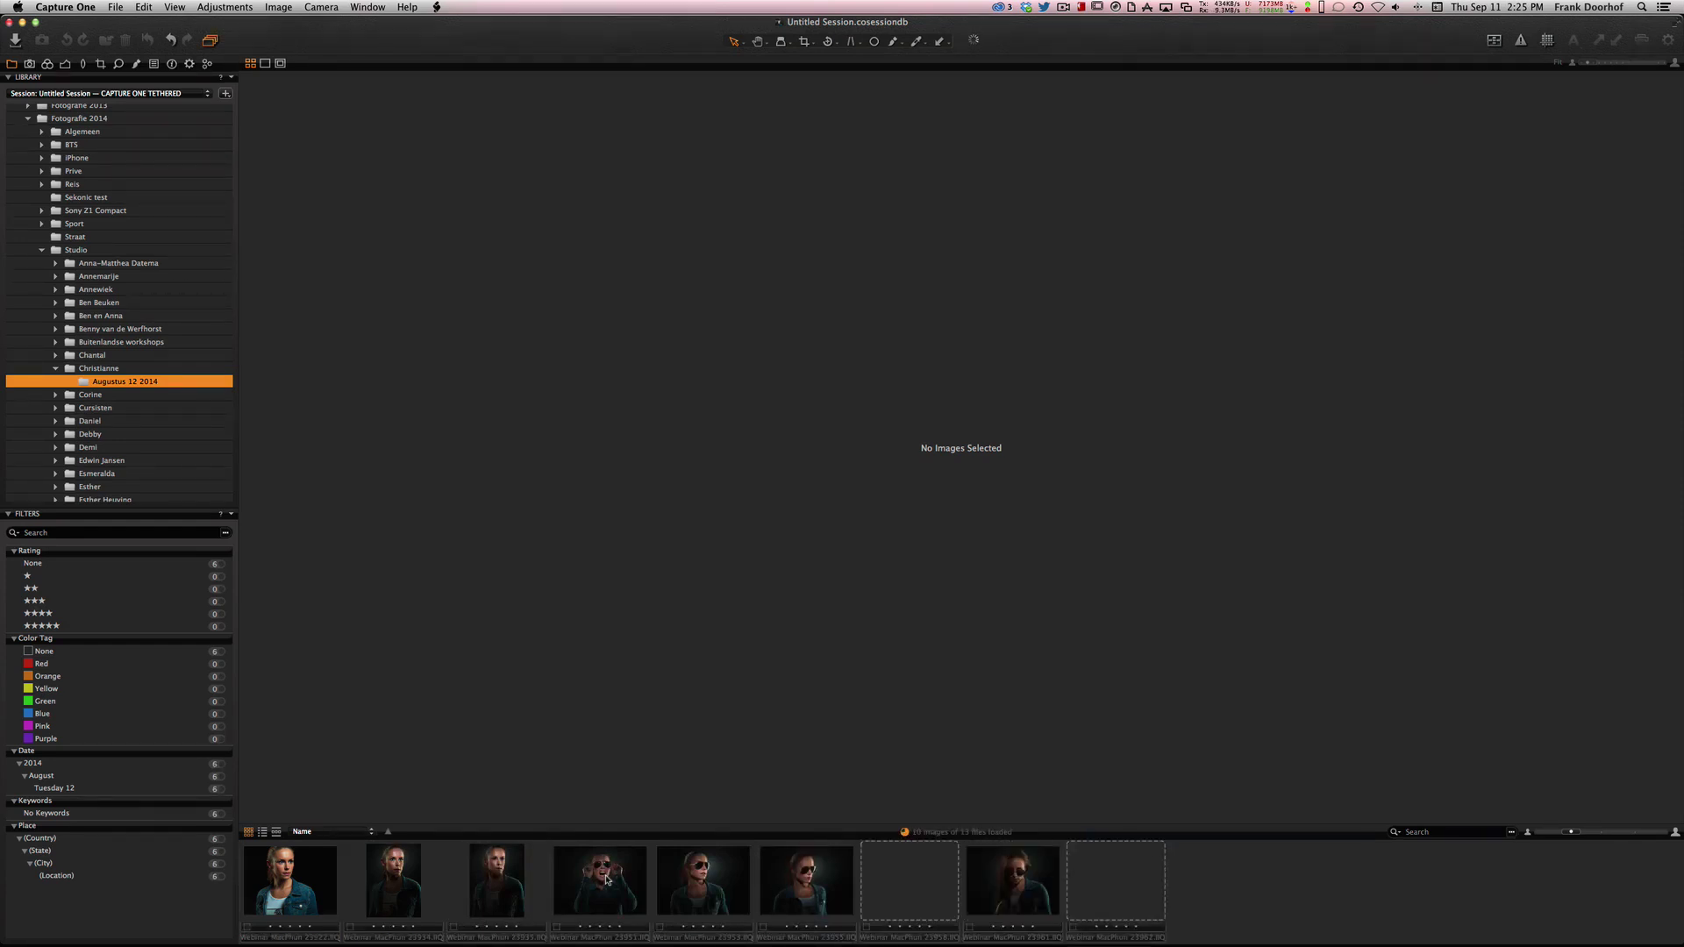
- Show portrait 23953 large, lift HDR Shadow to 37, reset it to 0, then show Styles and Presets
{"action": "left_click", "coordinate": [706, 890]}
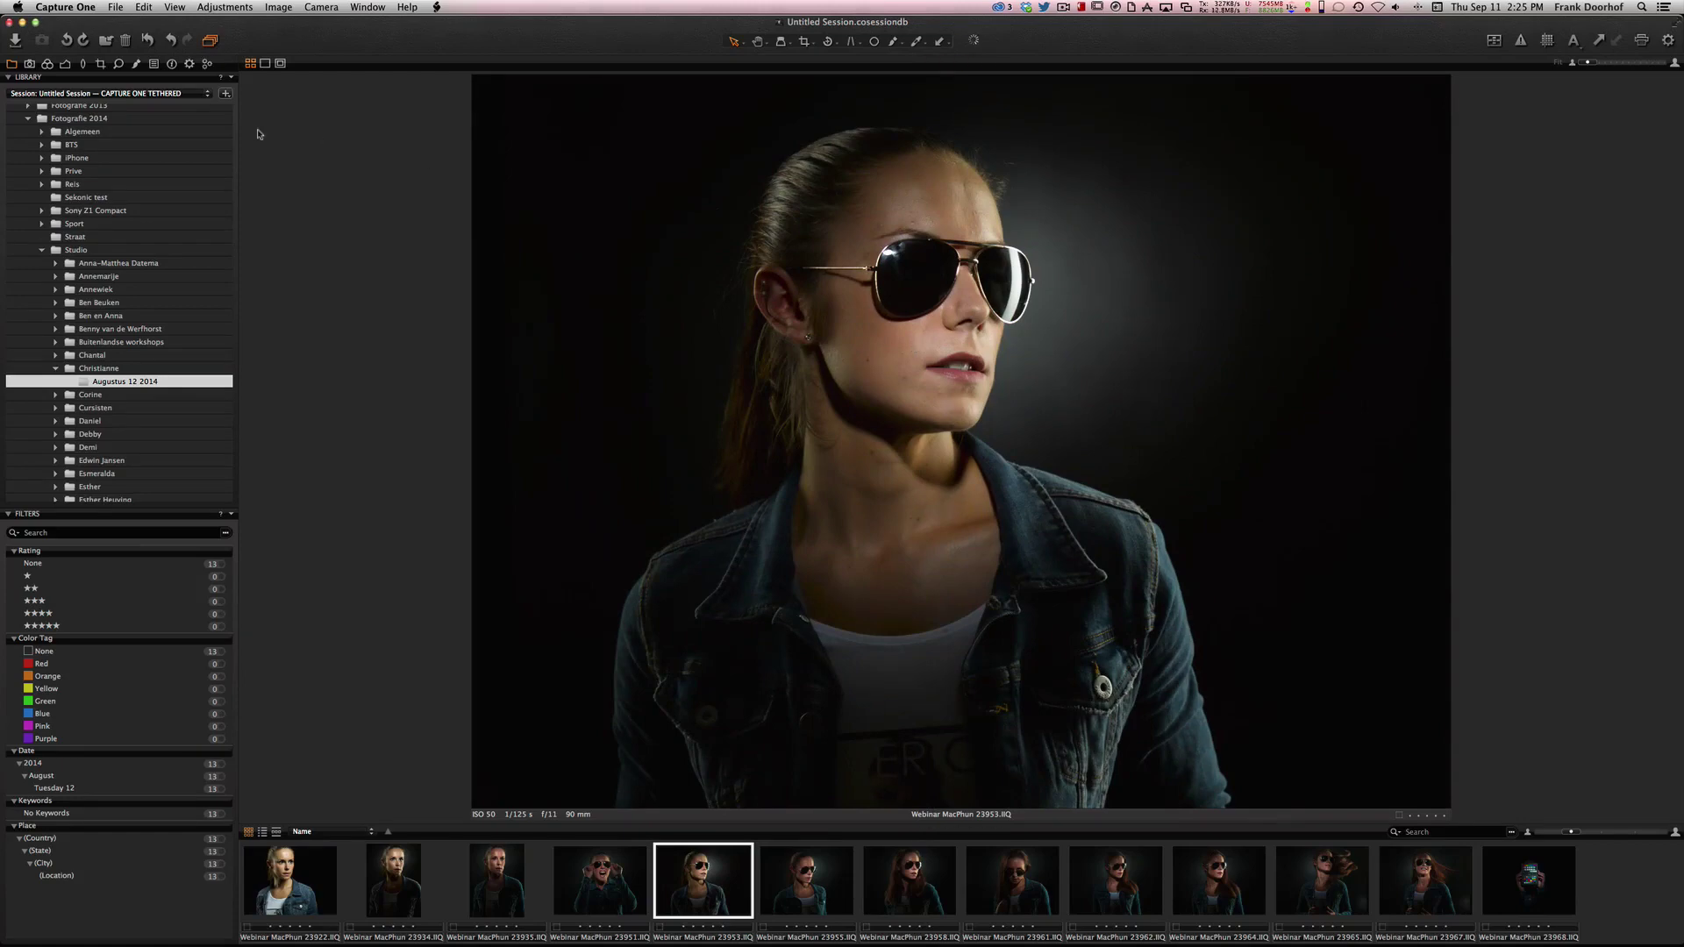
{"action": "left_click", "coordinate": [66, 65]}
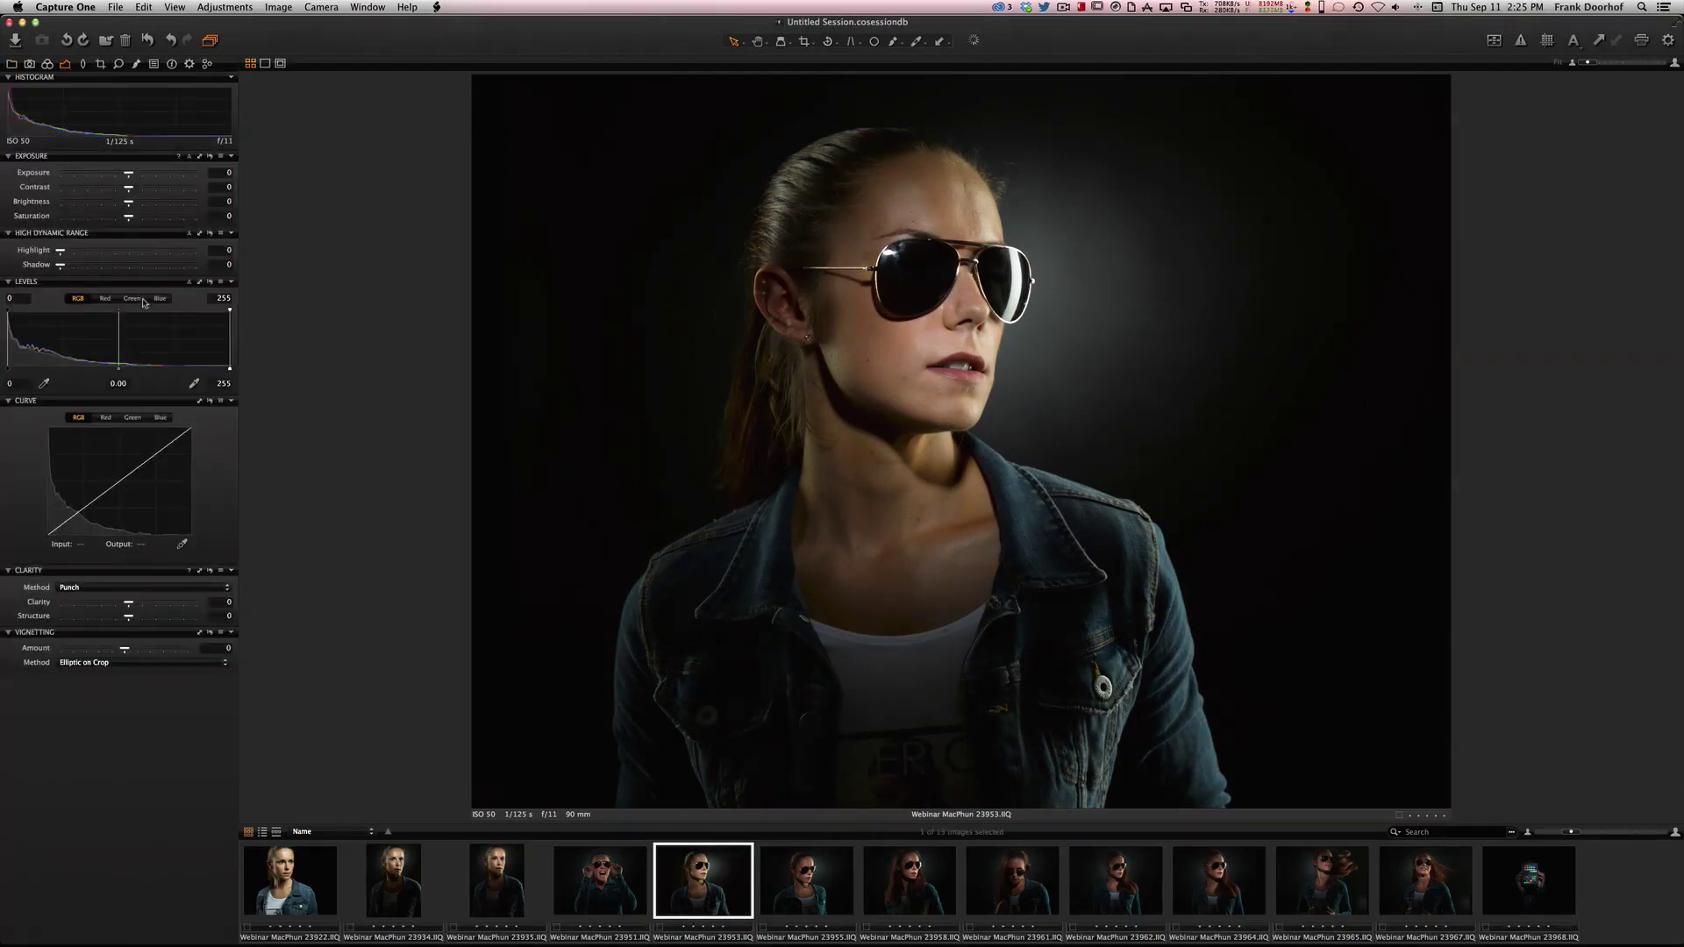
{"action": "left_click_drag", "start_coordinate": [61, 267], "coordinate": [110, 268]}
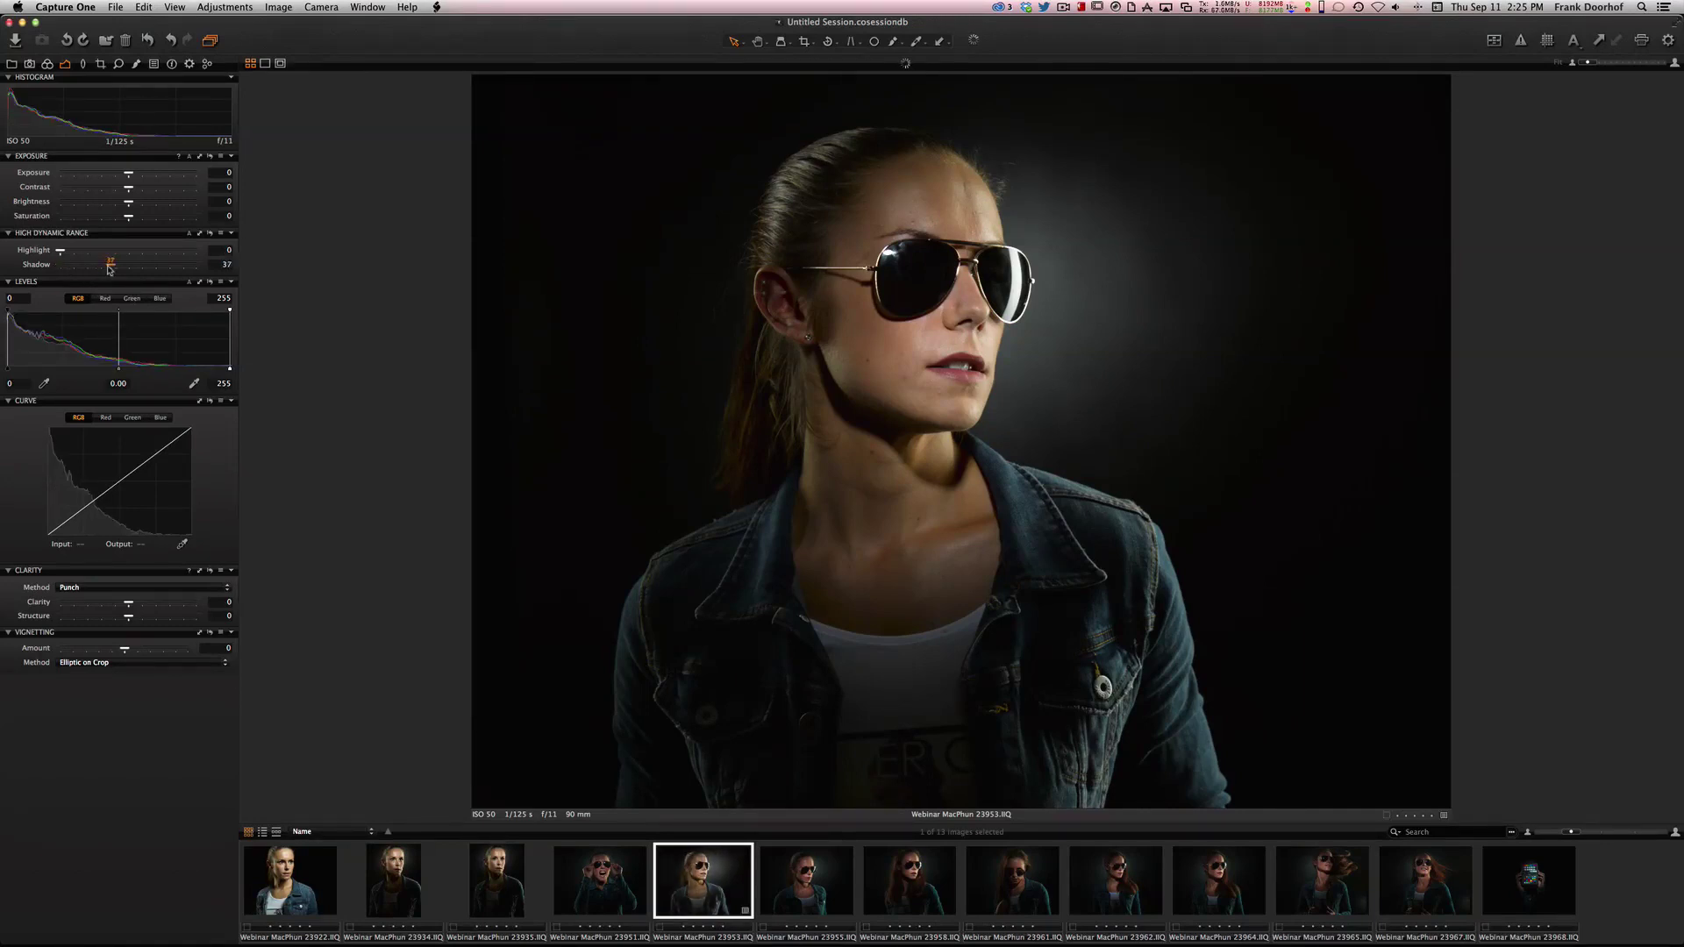
{"action": "double_click", "coordinate": [110, 268]}
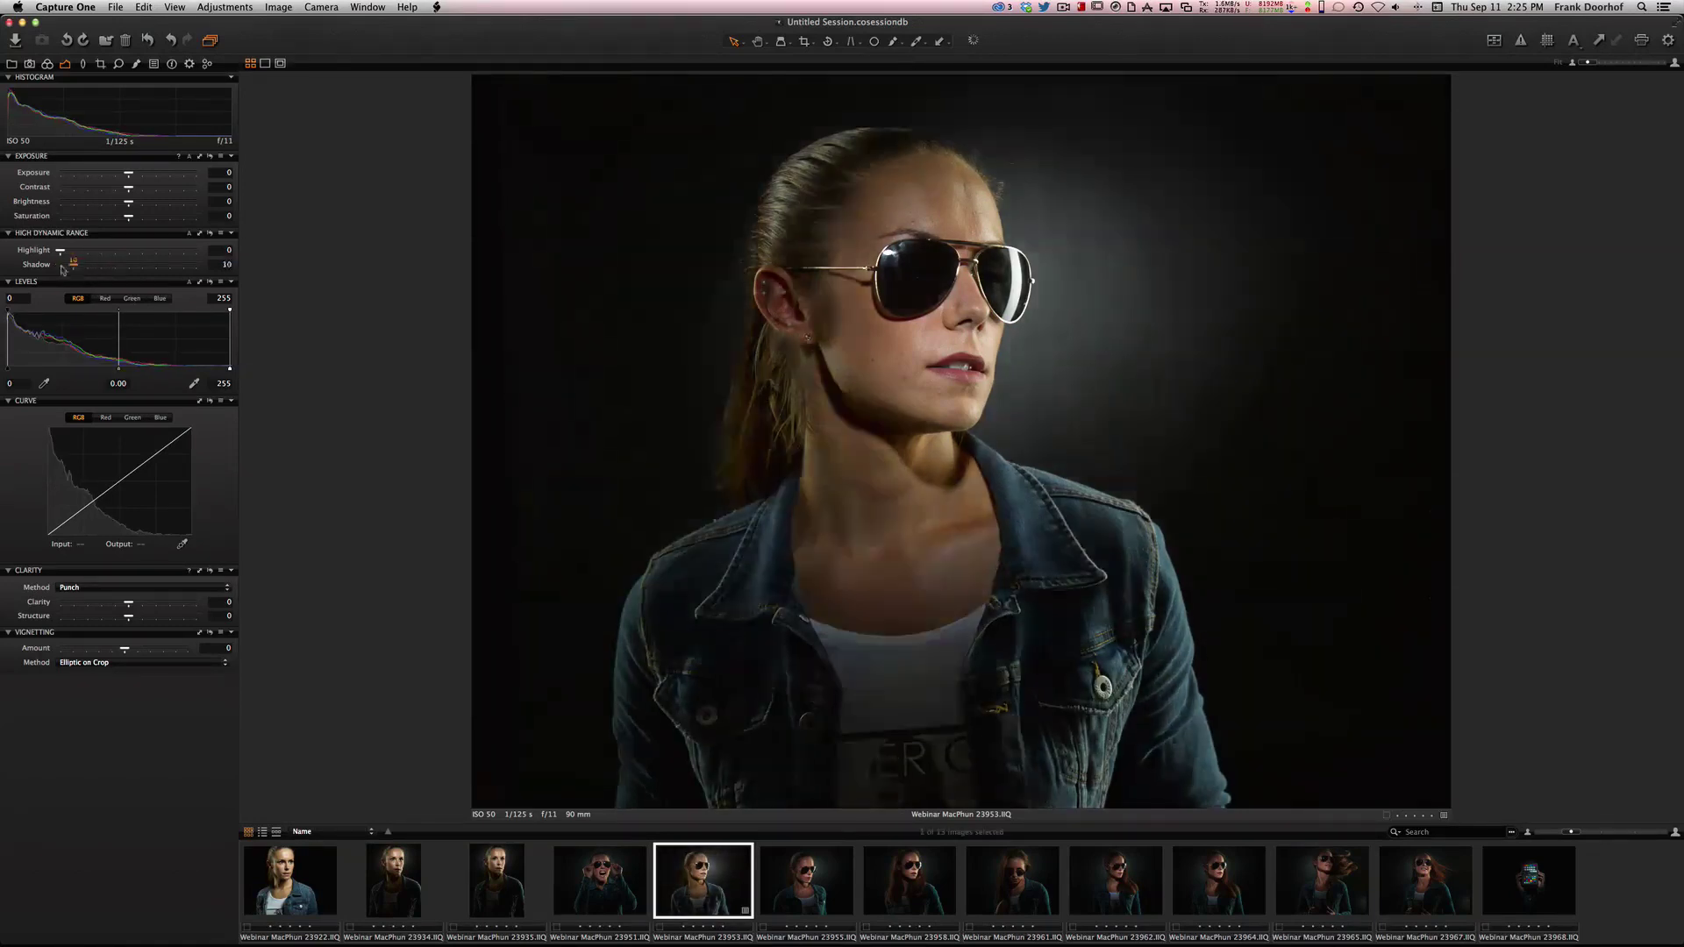
{"action": "left_click", "coordinate": [155, 65]}
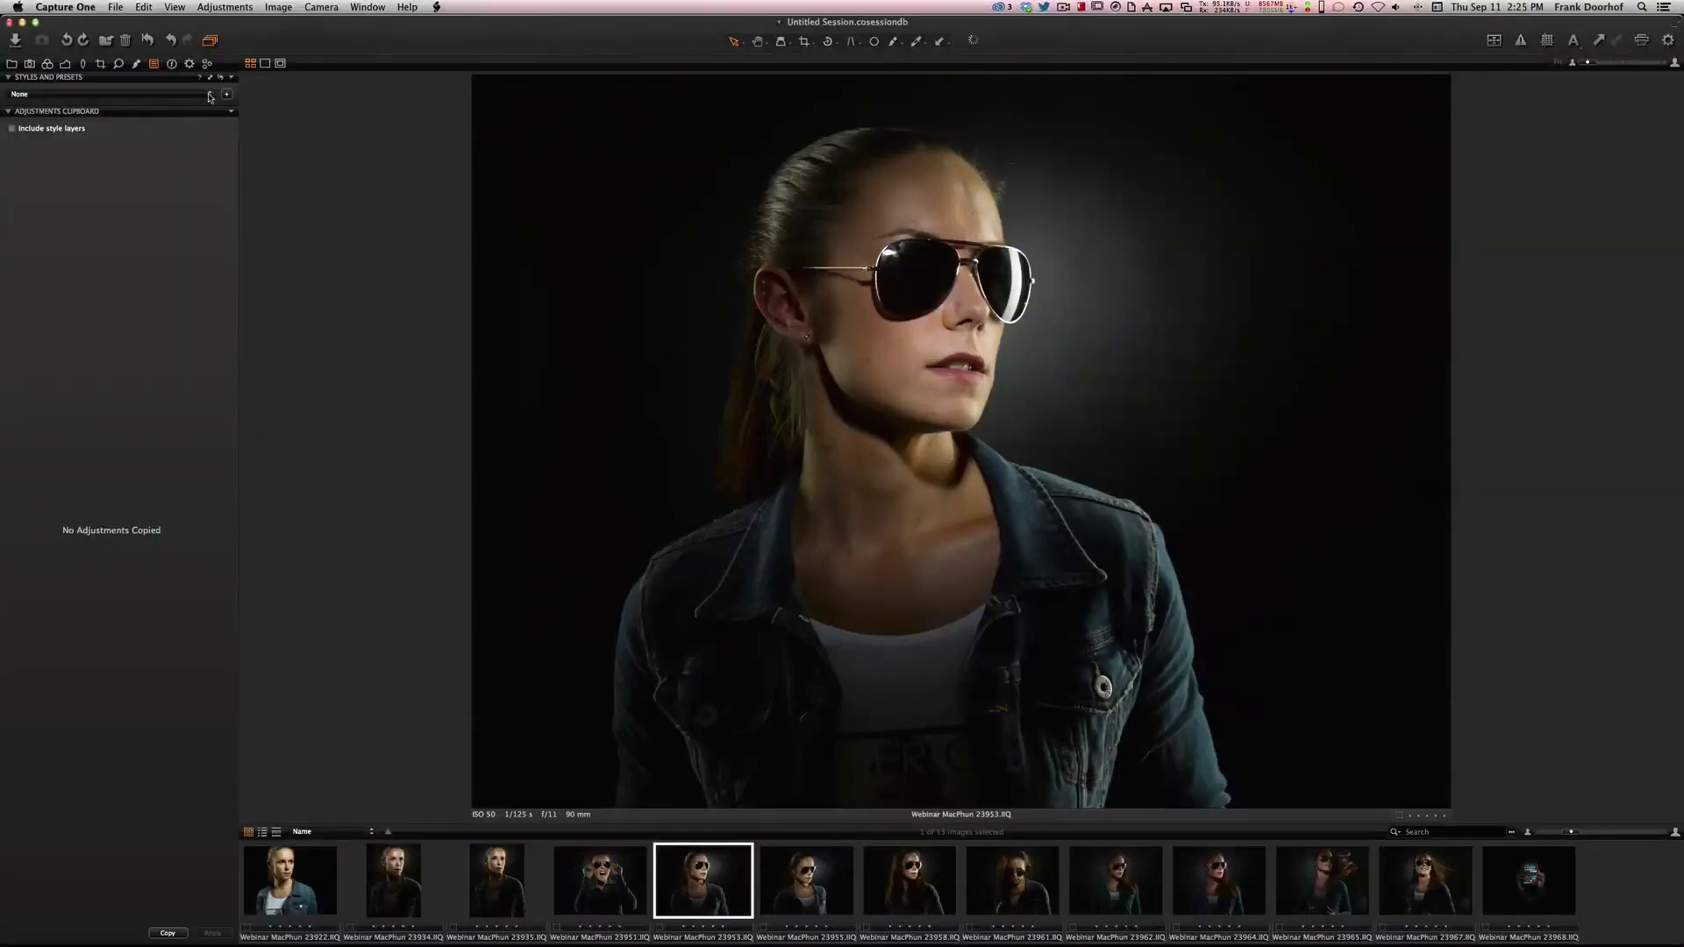
- Apply the FD blueish 1970s v4 style and raise contrast from 15 to 22
{"action": "left_click", "coordinate": [209, 96]}
{"action": "mouse_move", "coordinate": [132, 167]}
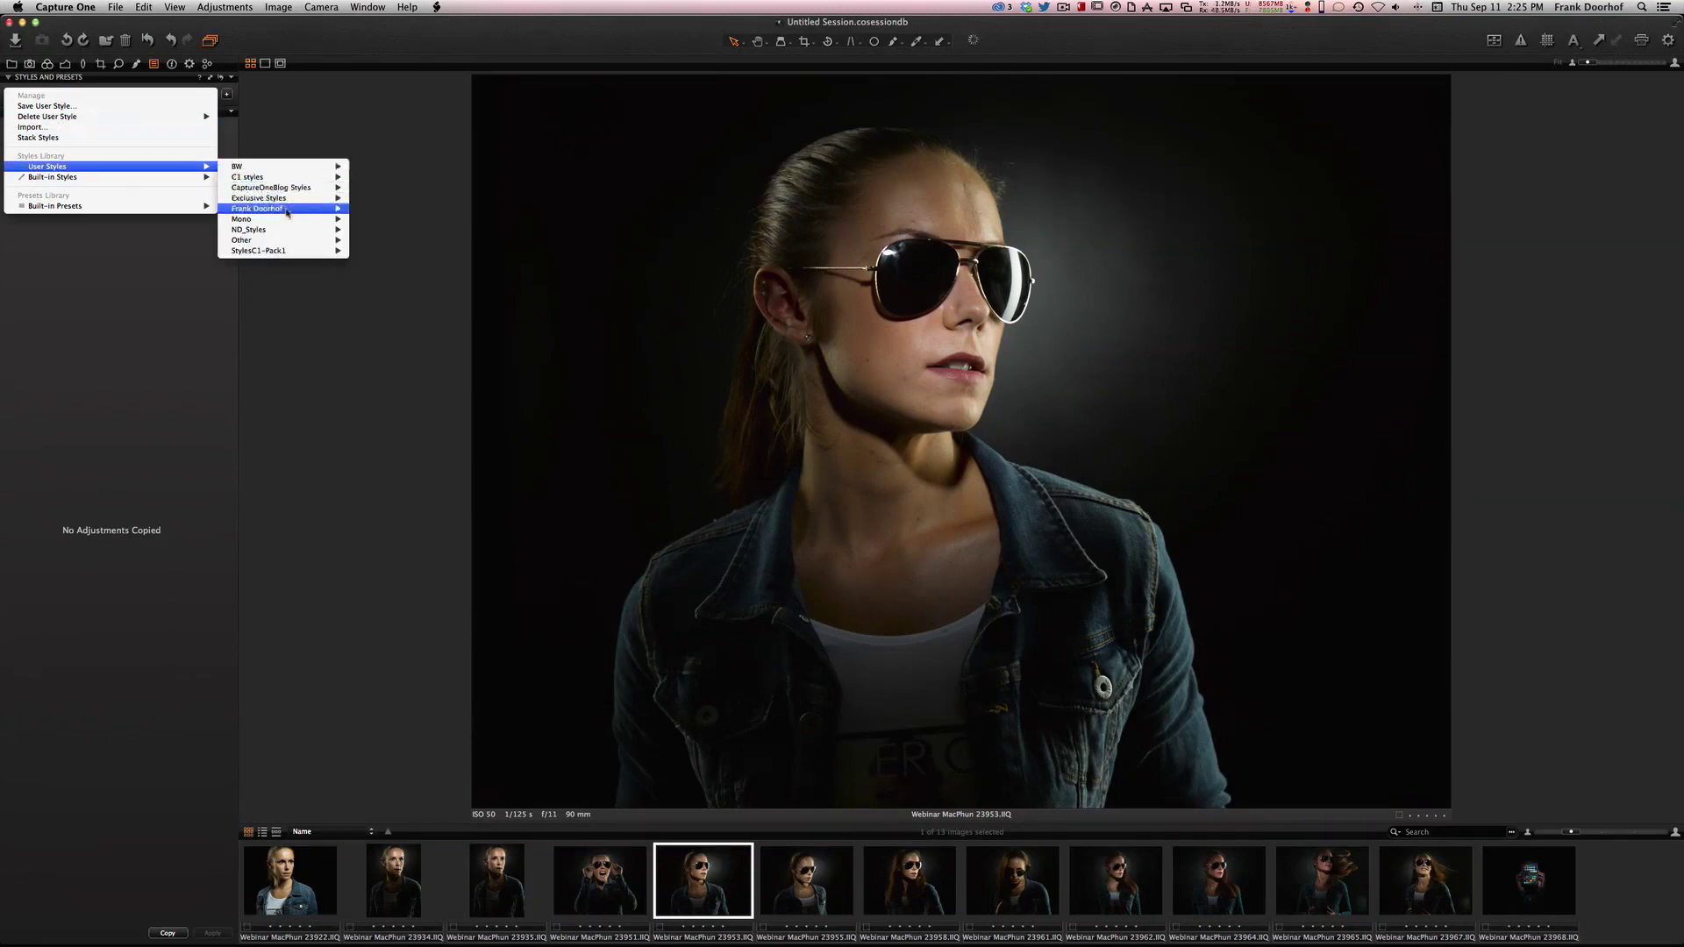
{"action": "mouse_move", "coordinate": [286, 213]}
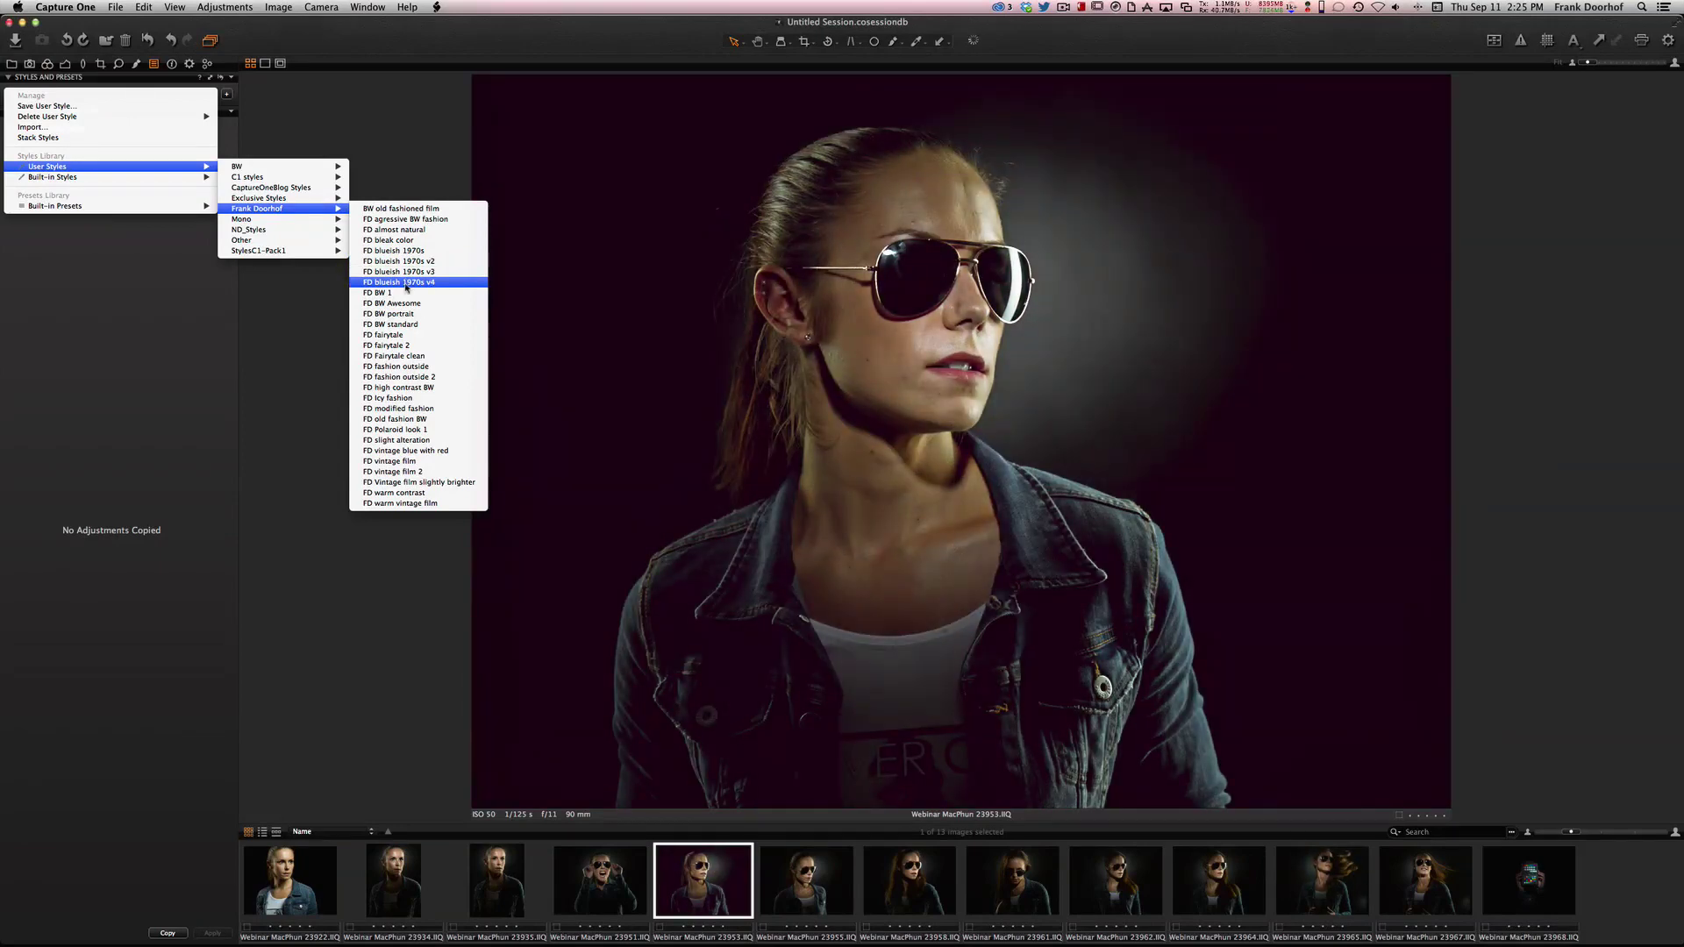
{"action": "left_click", "coordinate": [407, 284]}
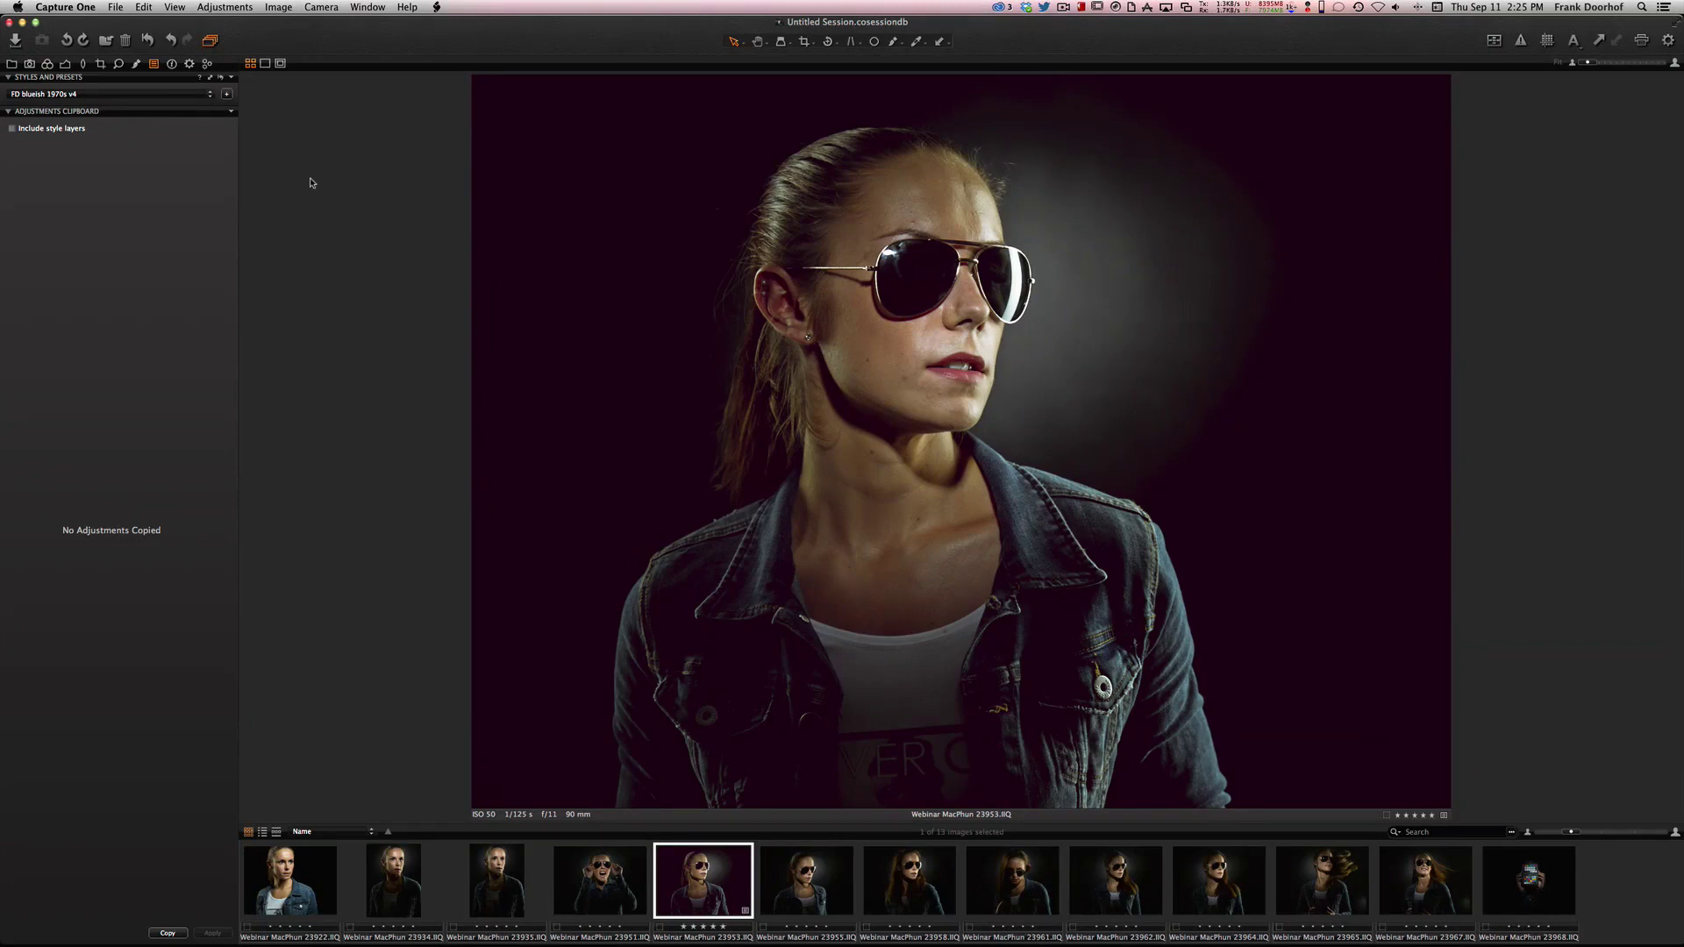
{"action": "left_click", "coordinate": [66, 65]}
{"action": "left_click_drag", "start_coordinate": [150, 189], "coordinate": [146, 188]}
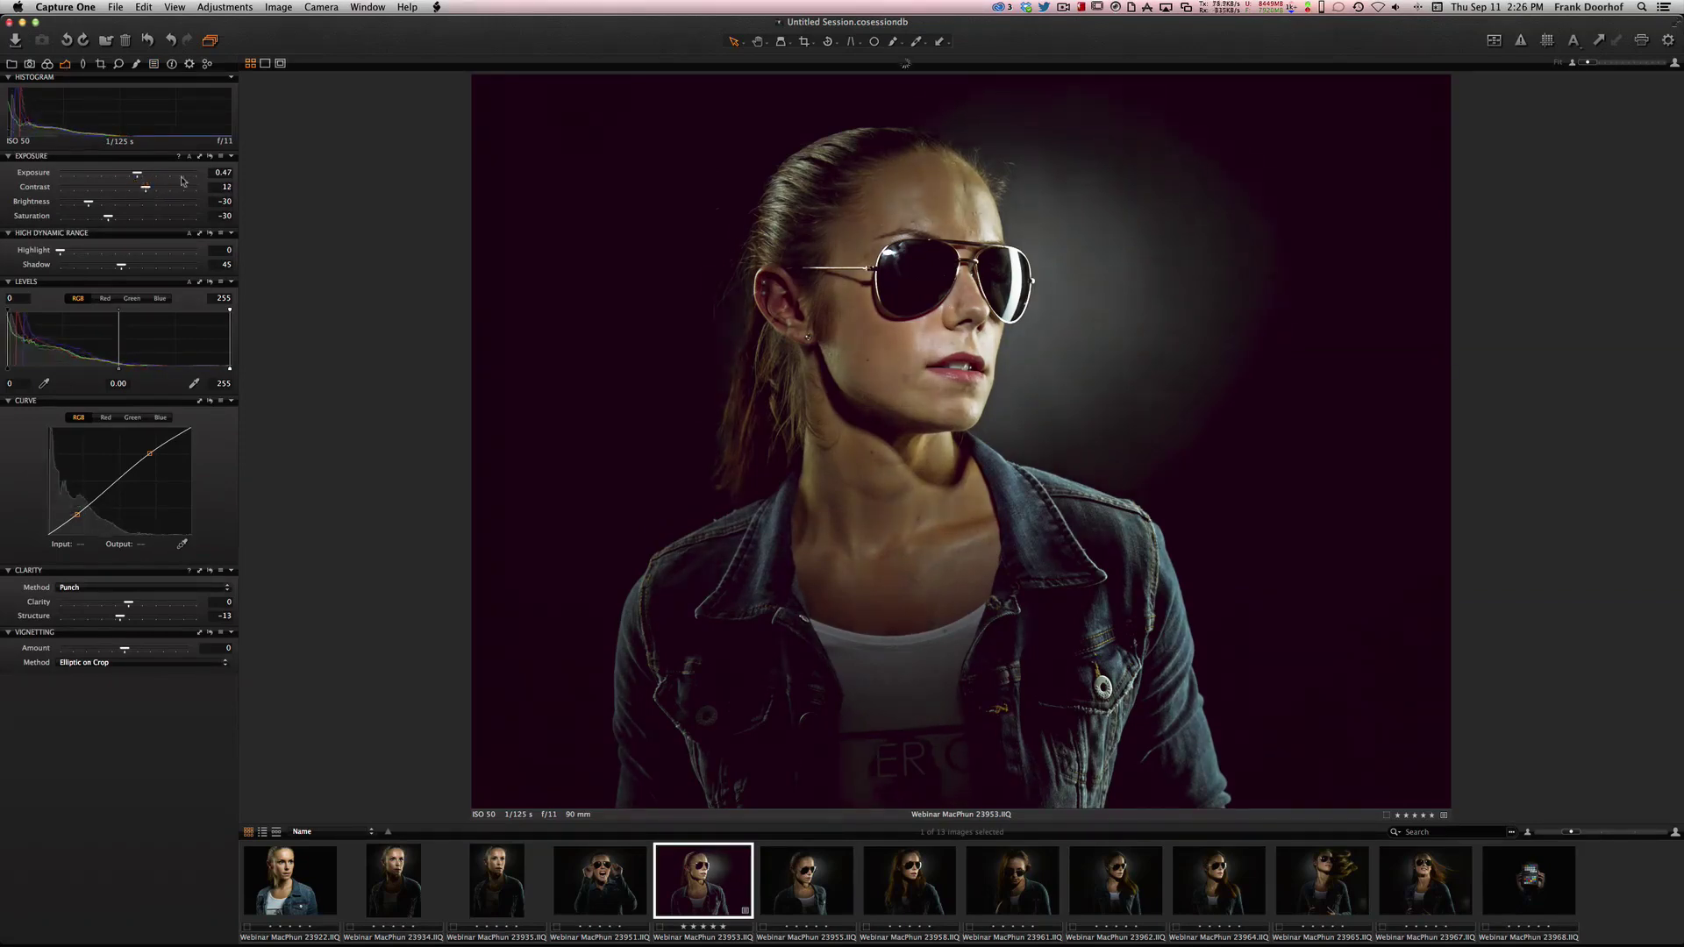
- Check the style options list, then bring up the Output process recipes
{"action": "left_click", "coordinate": [152, 65]}
{"action": "left_click", "coordinate": [164, 98]}
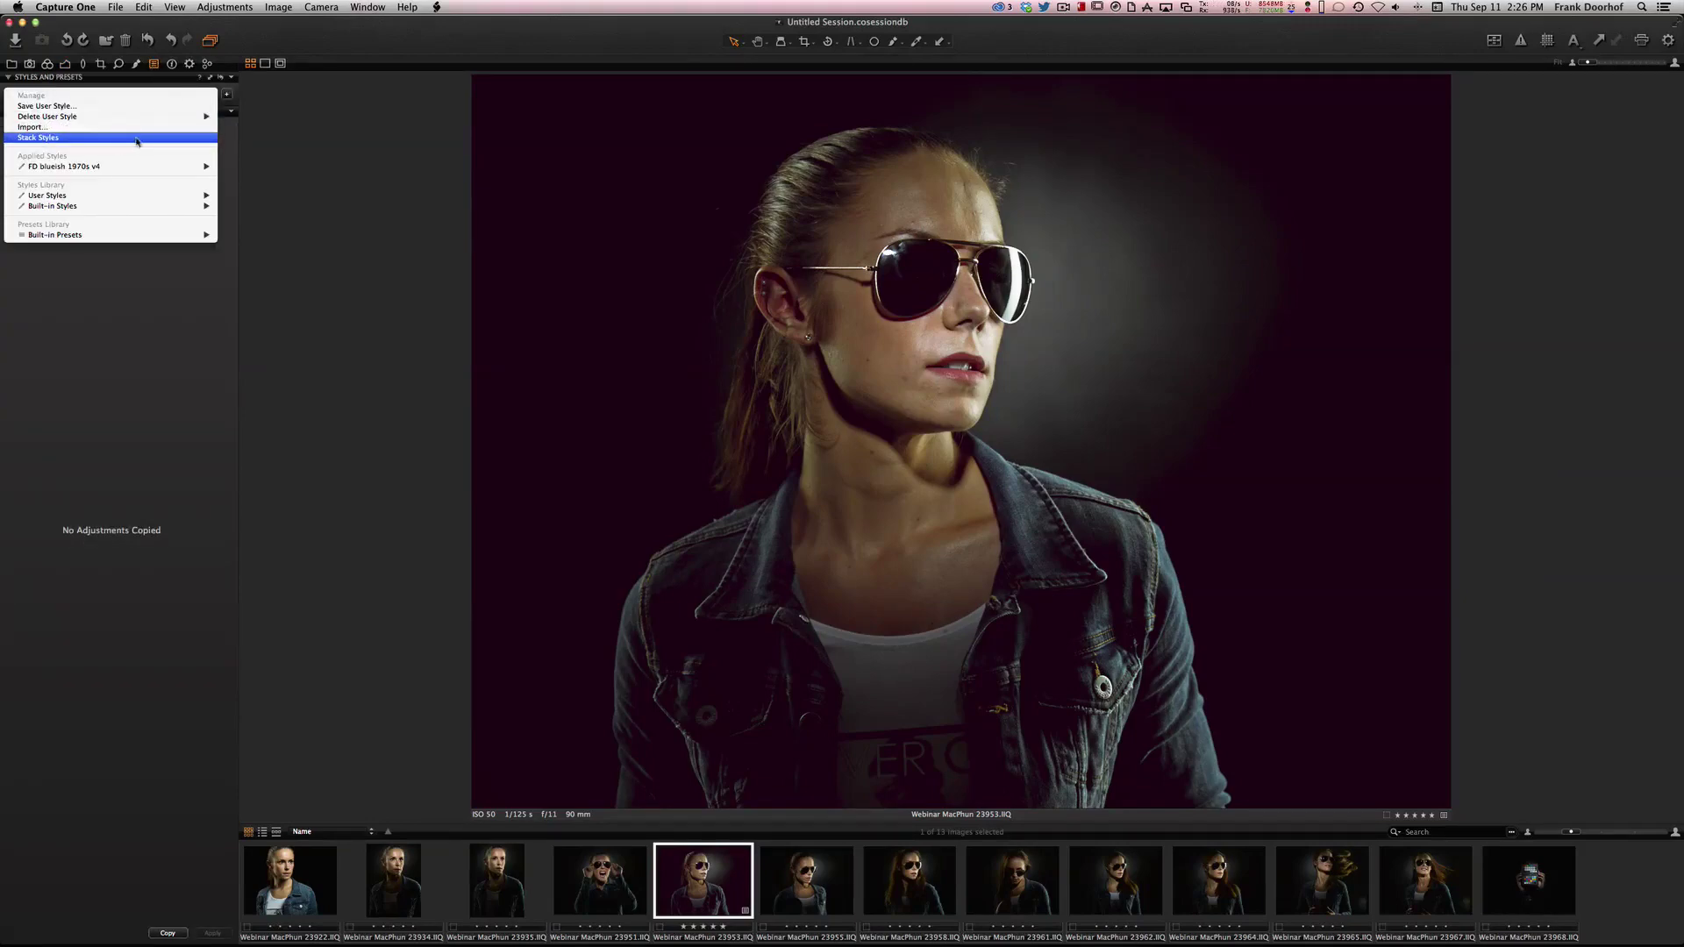
{"action": "left_click", "coordinate": [295, 142]}
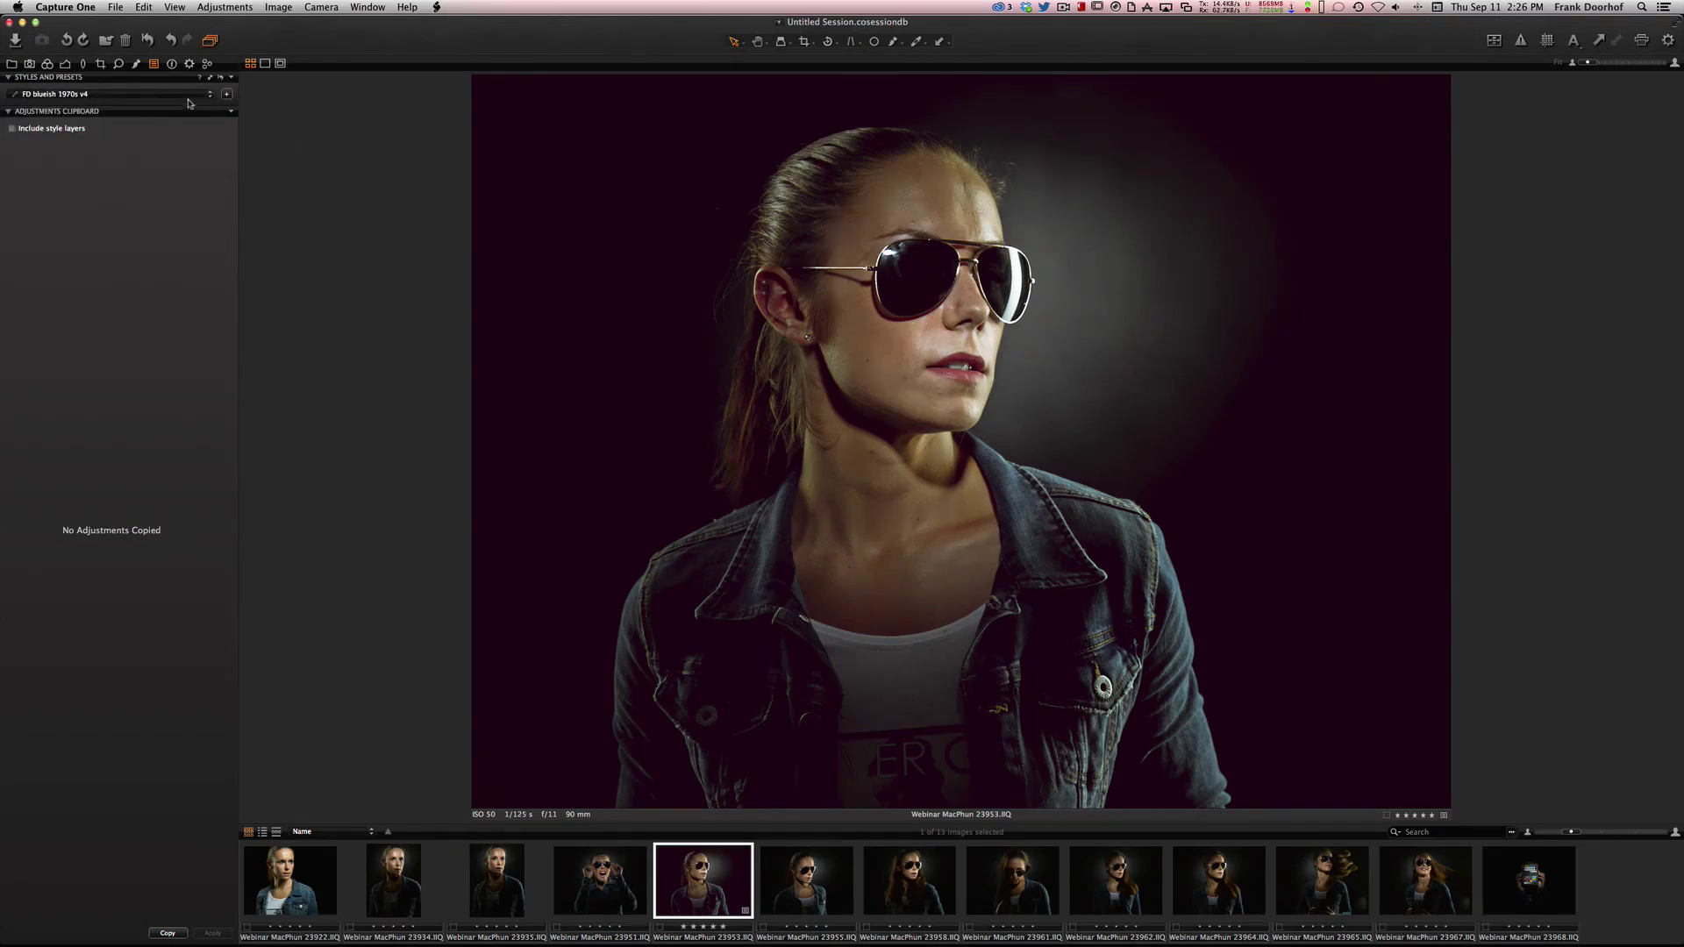
{"action": "left_click", "coordinate": [189, 65]}
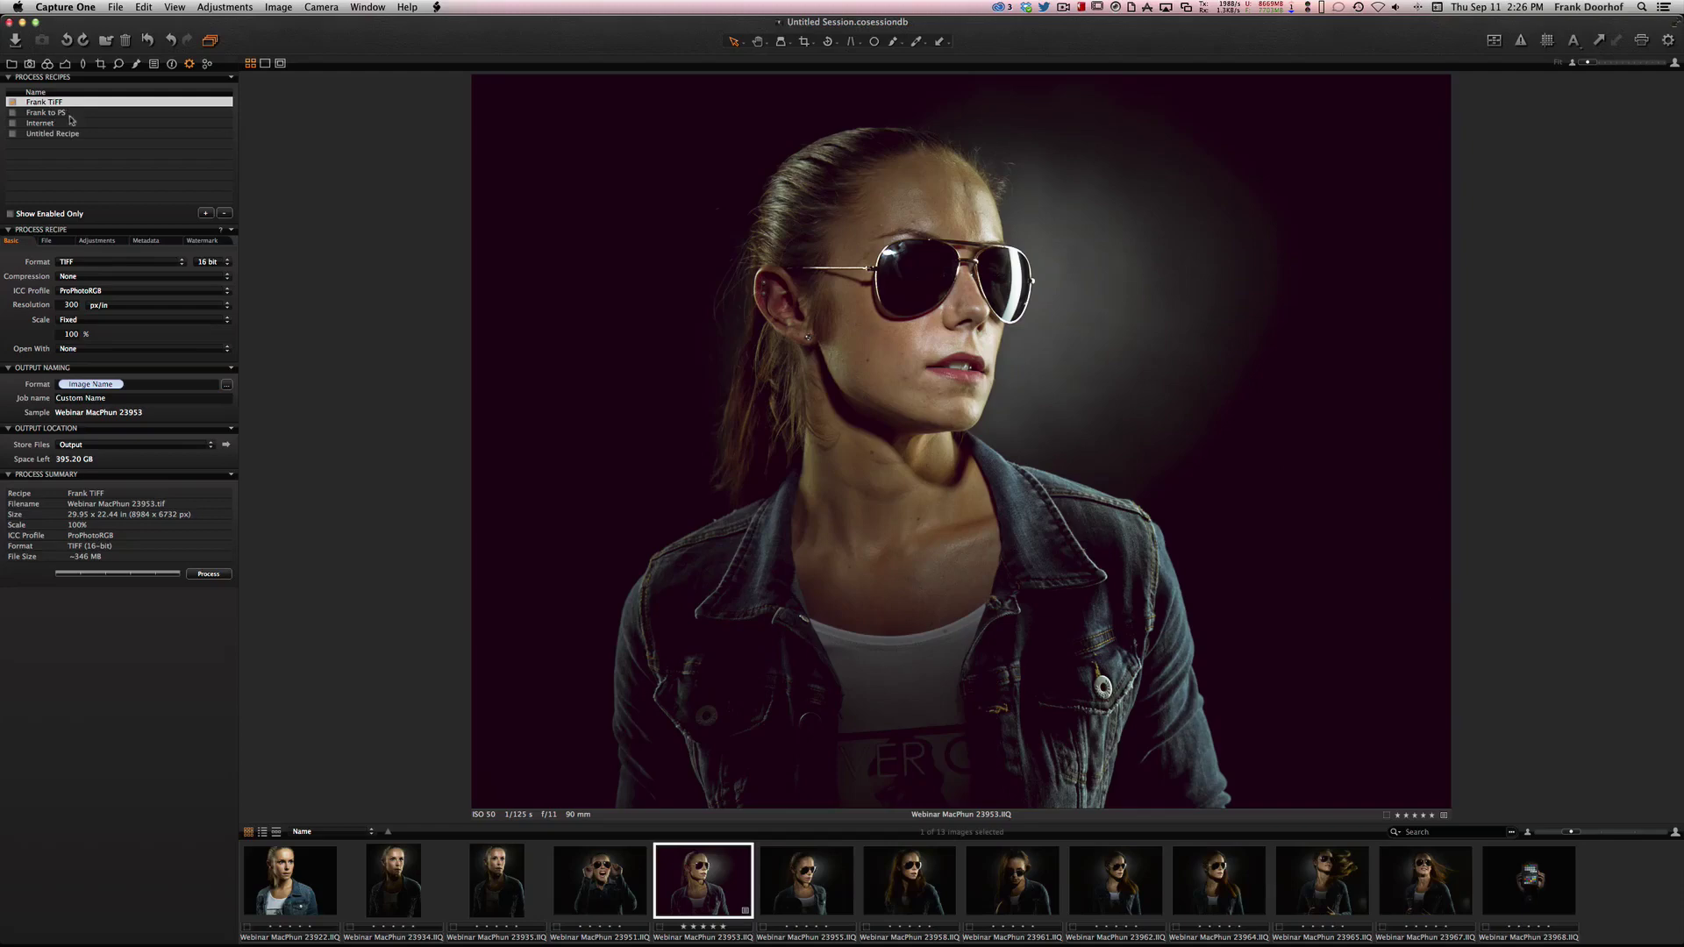
- Select the Frank to PS recipe and reveal its BEWERKEN CAPTURE ONE root folder in Finder
{"action": "left_click", "coordinate": [13, 102]}
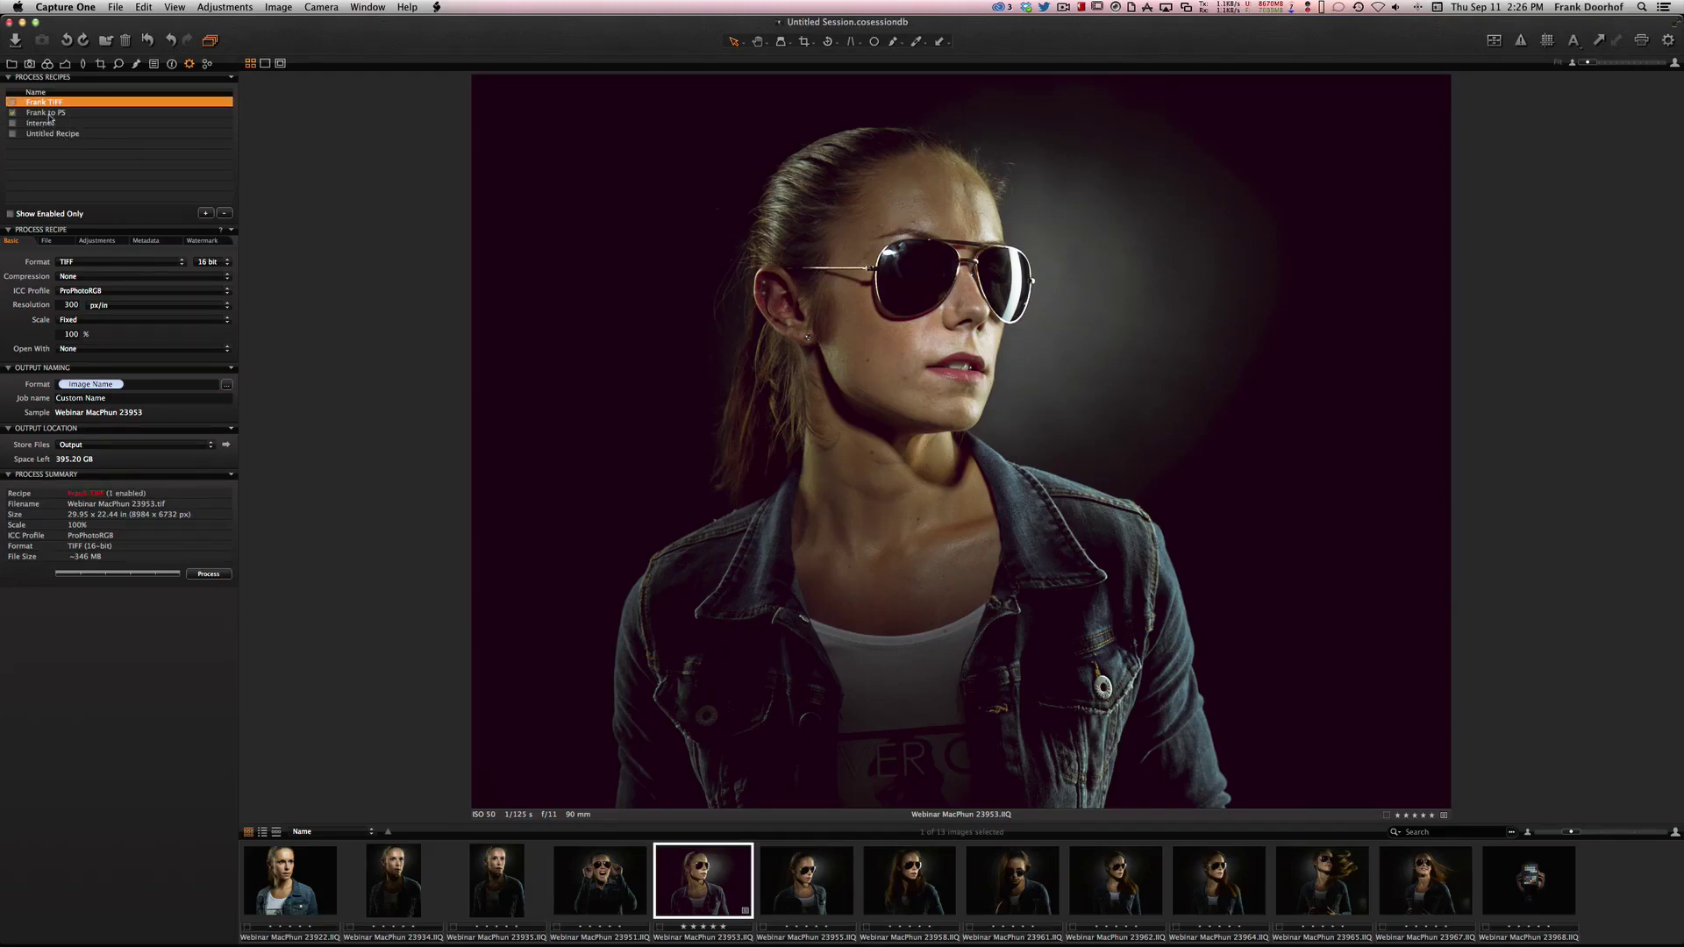
{"action": "left_click", "coordinate": [14, 113]}
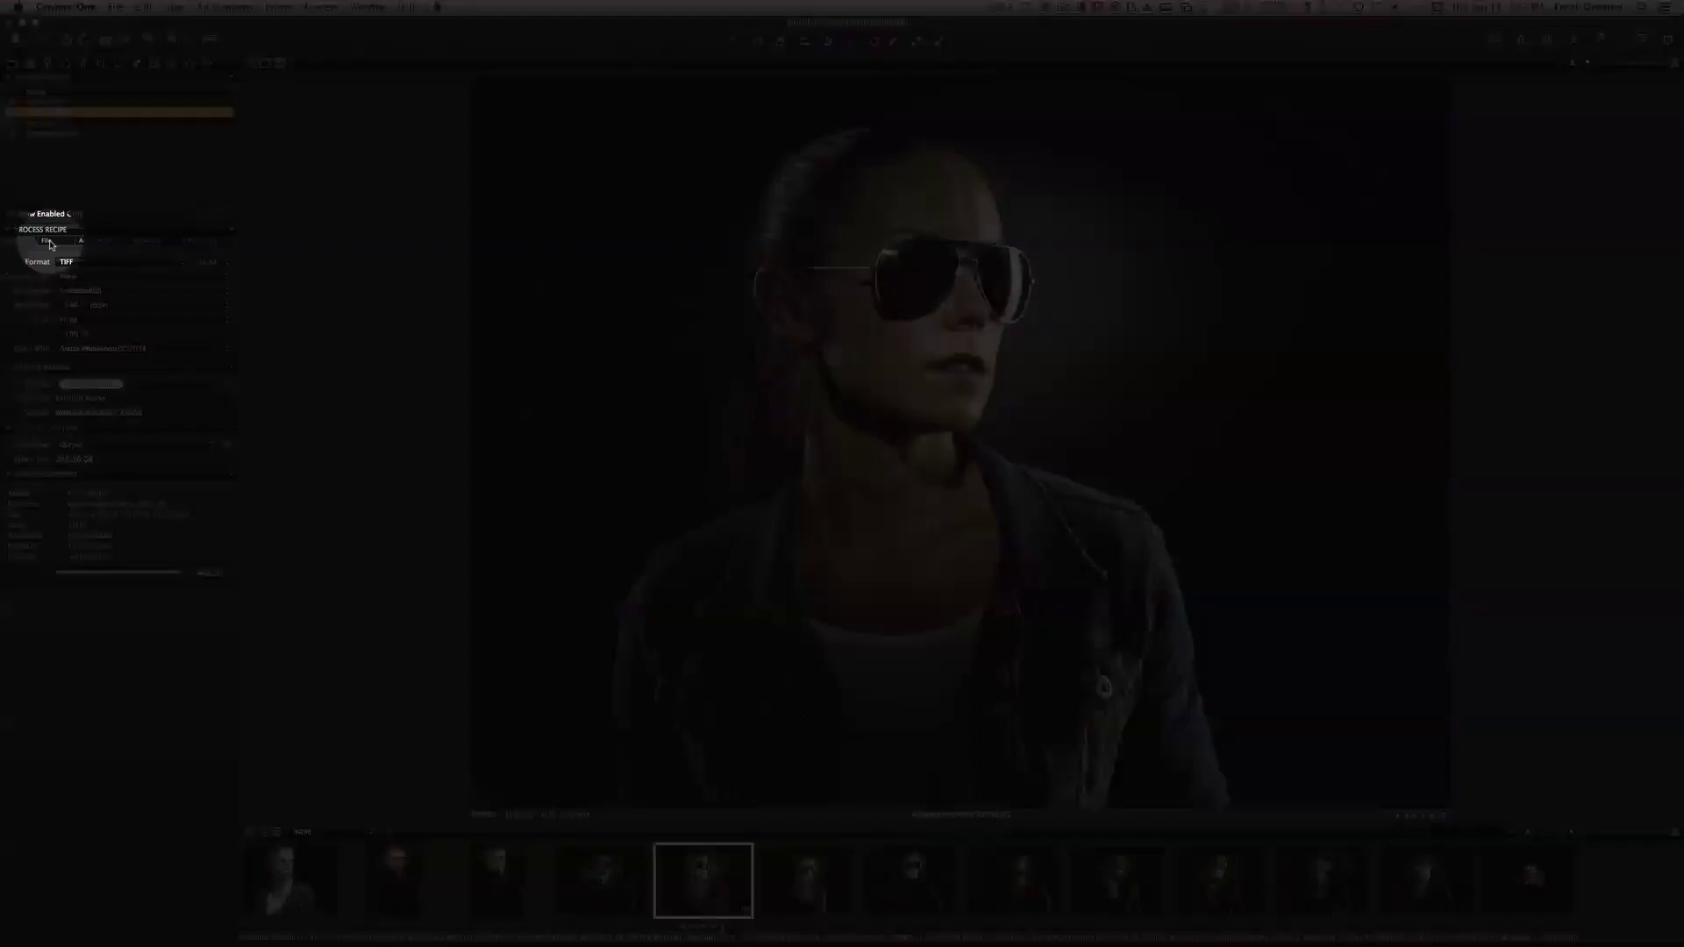
{"action": "left_click", "coordinate": [48, 242]}
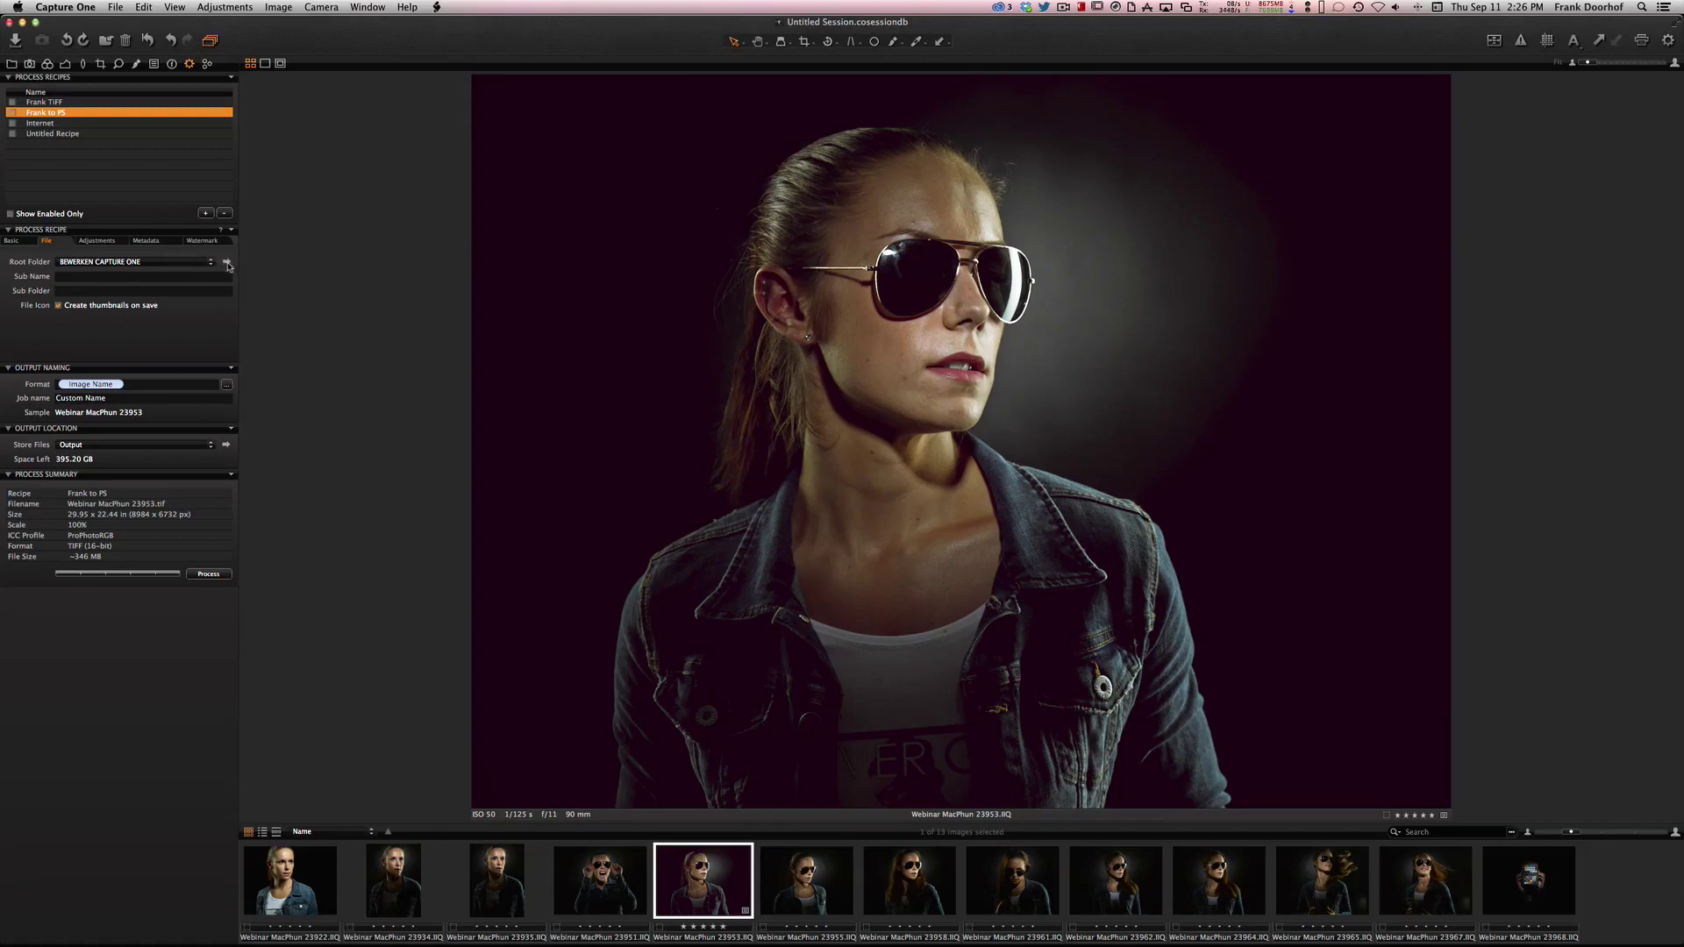
{"action": "left_click", "coordinate": [226, 262]}
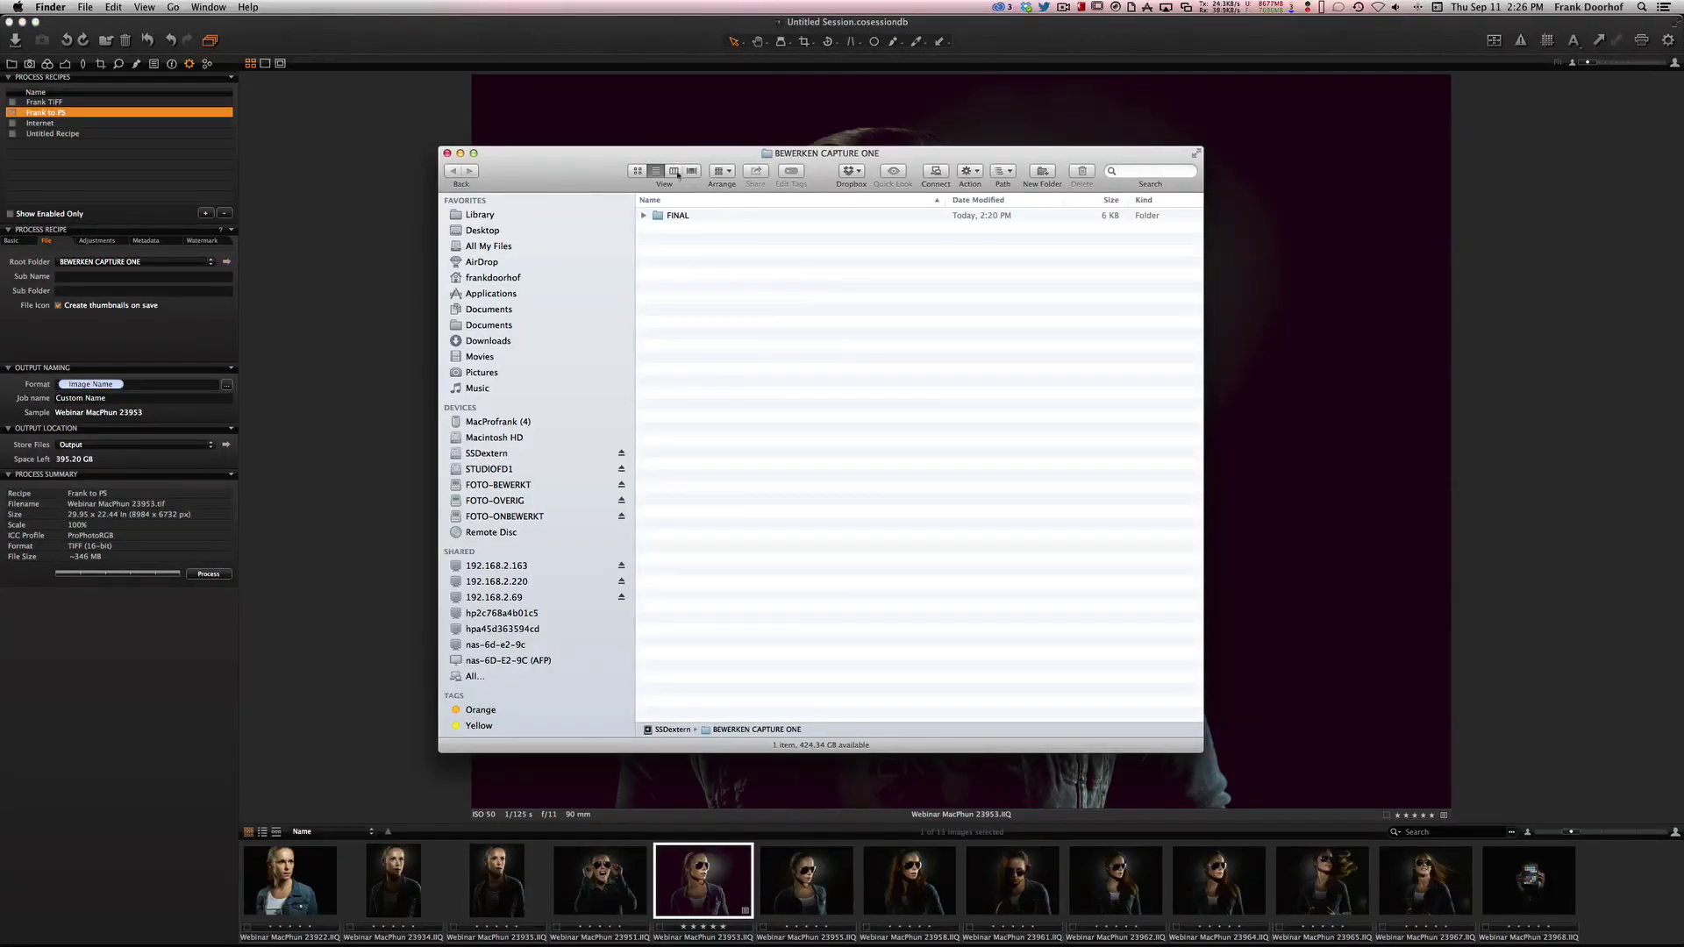
- View BEWERKEN CAPTURE ONE in column view on SSDextern, then close the Finder window
{"action": "left_click", "coordinate": [674, 171]}
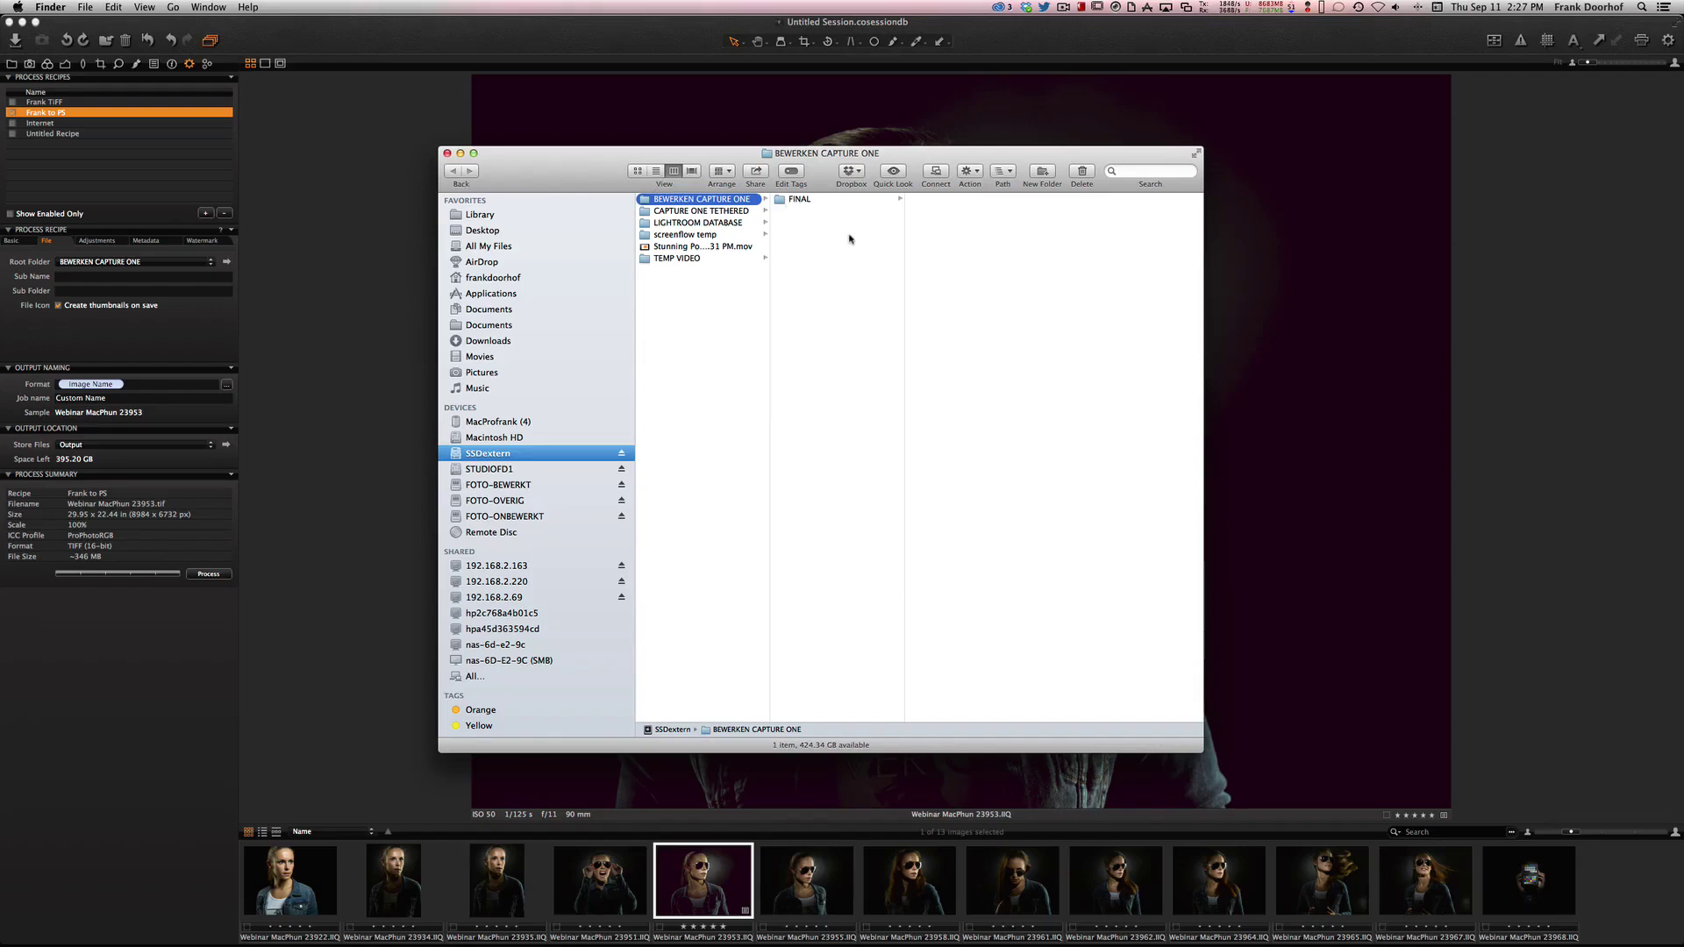
{"action": "left_click", "coordinate": [447, 154]}
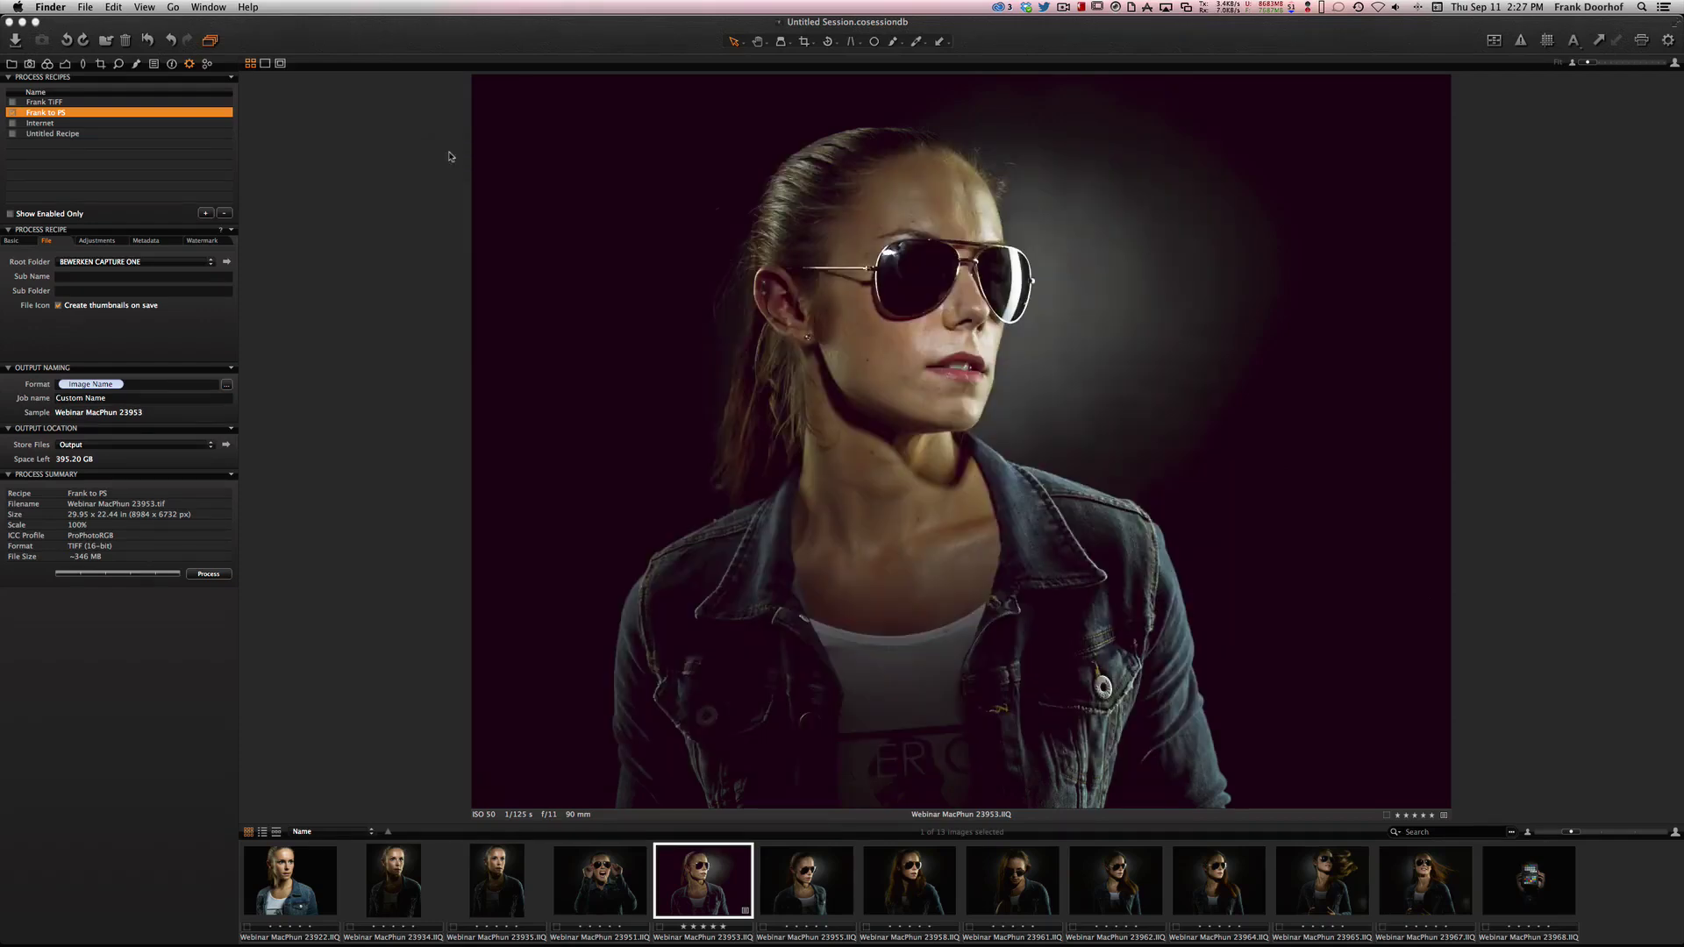
- Review the recipe's TIFF format settings, then process portrait 23953 with Cmd+D
{"action": "left_click", "coordinate": [17, 241]}
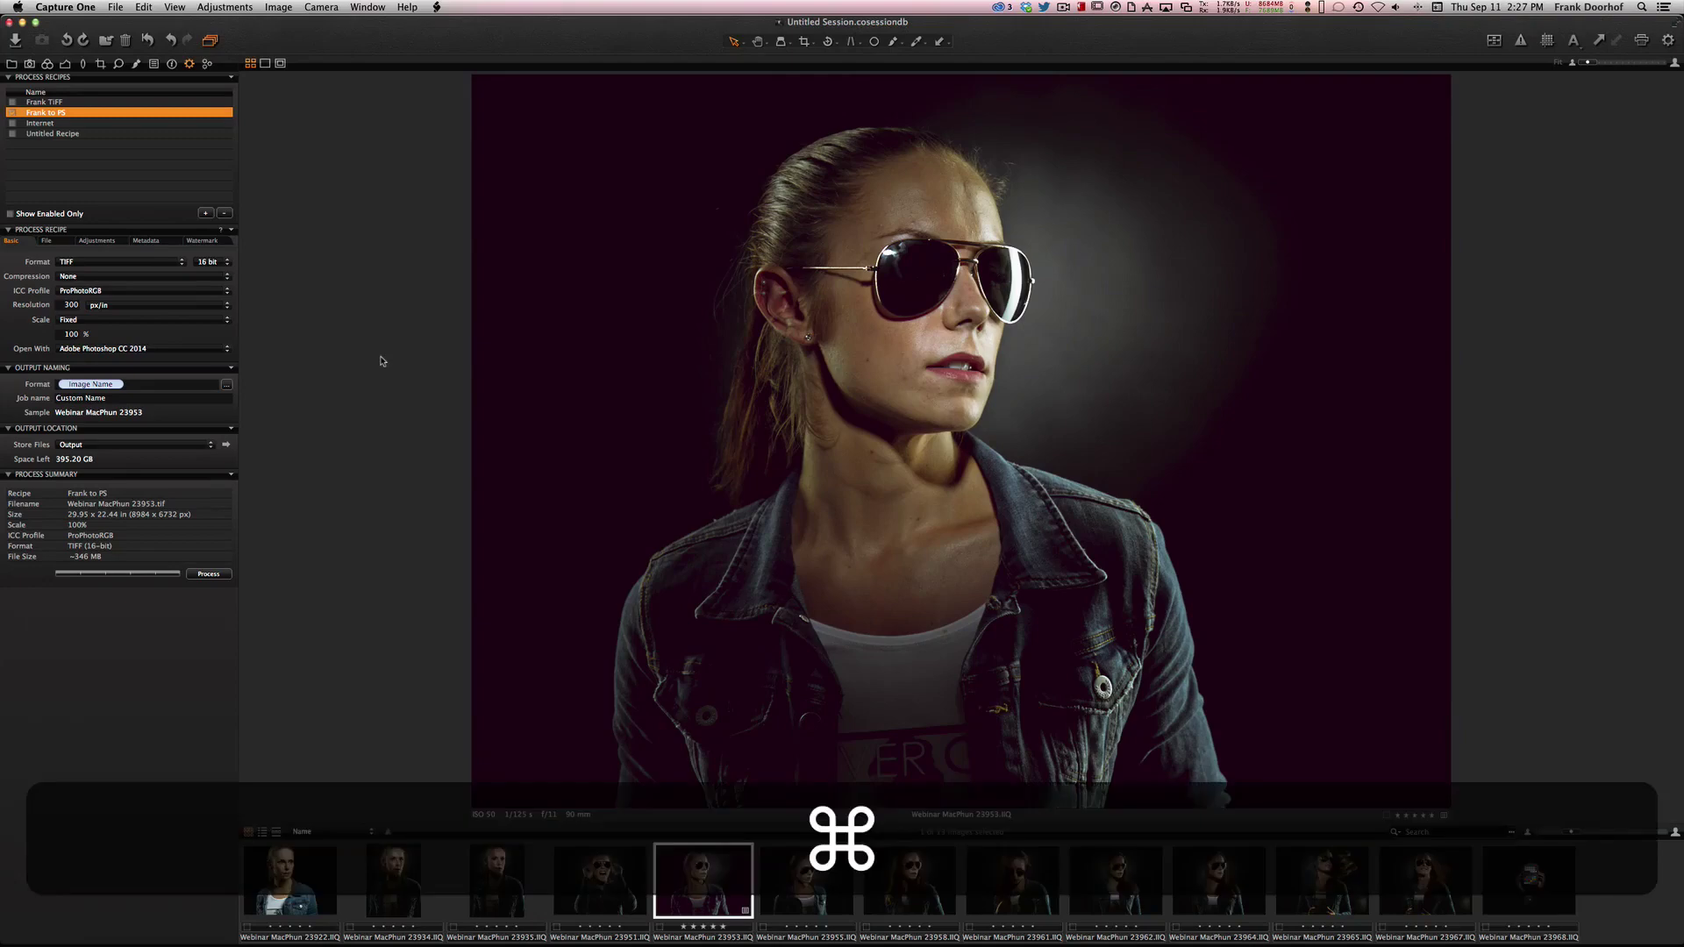
{"action": "key", "text": "super+d"}
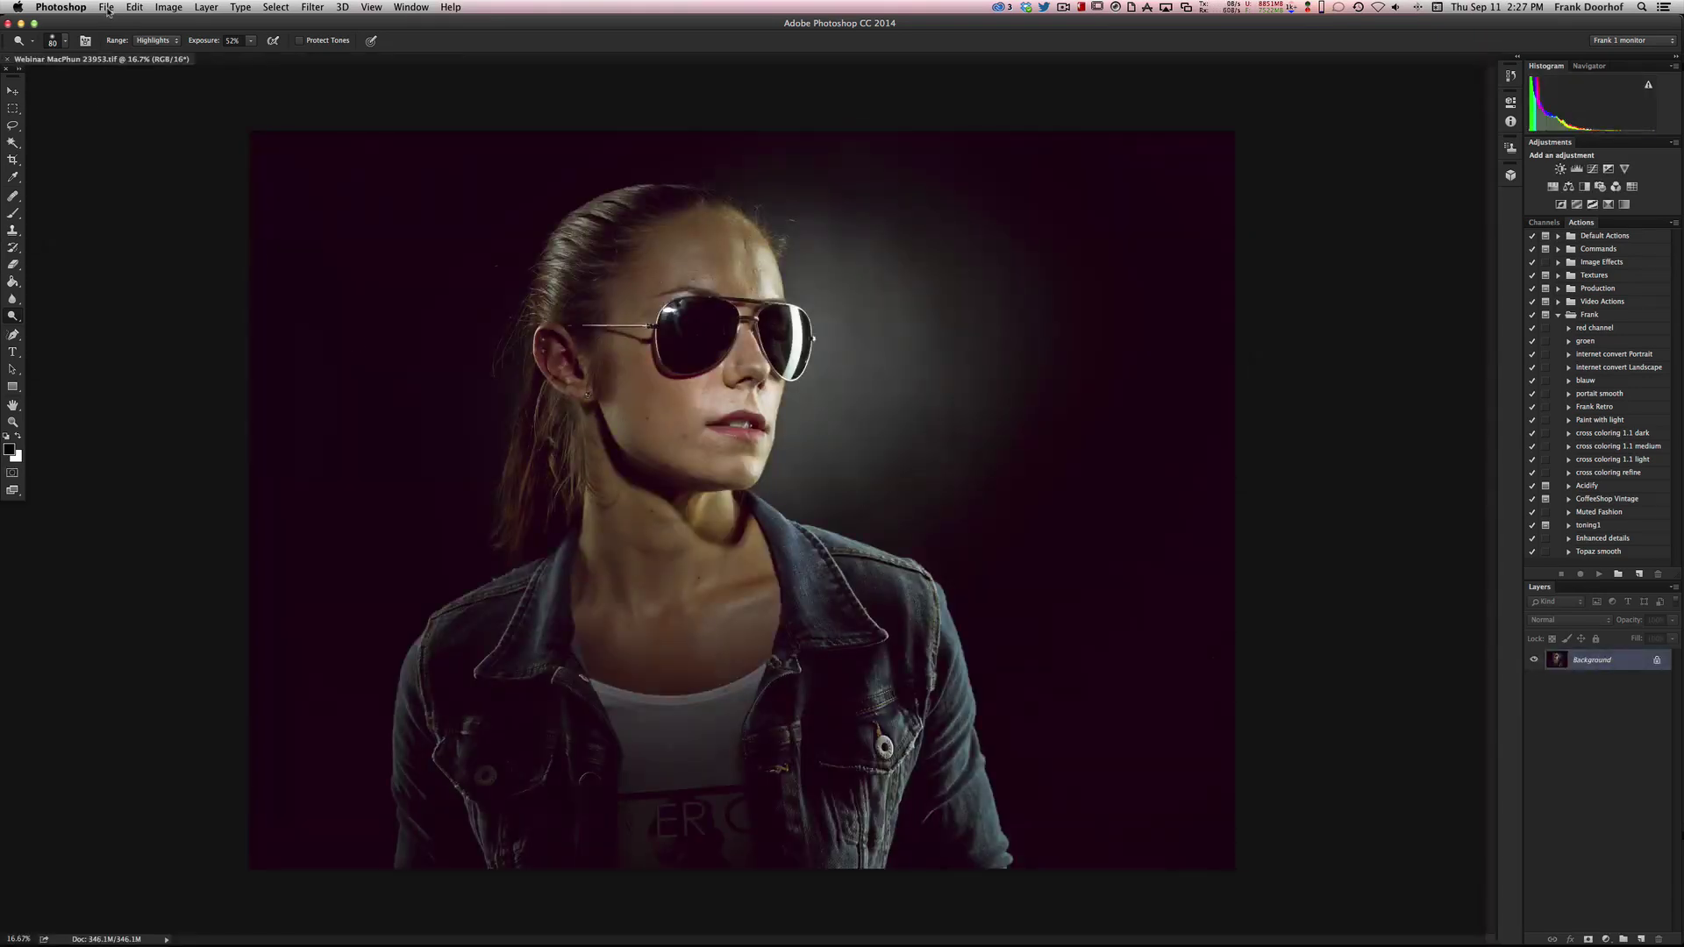
- Close the TIFF portrait via File > Close and bring up the Photoshop menu
{"action": "left_click", "coordinate": [107, 8]}
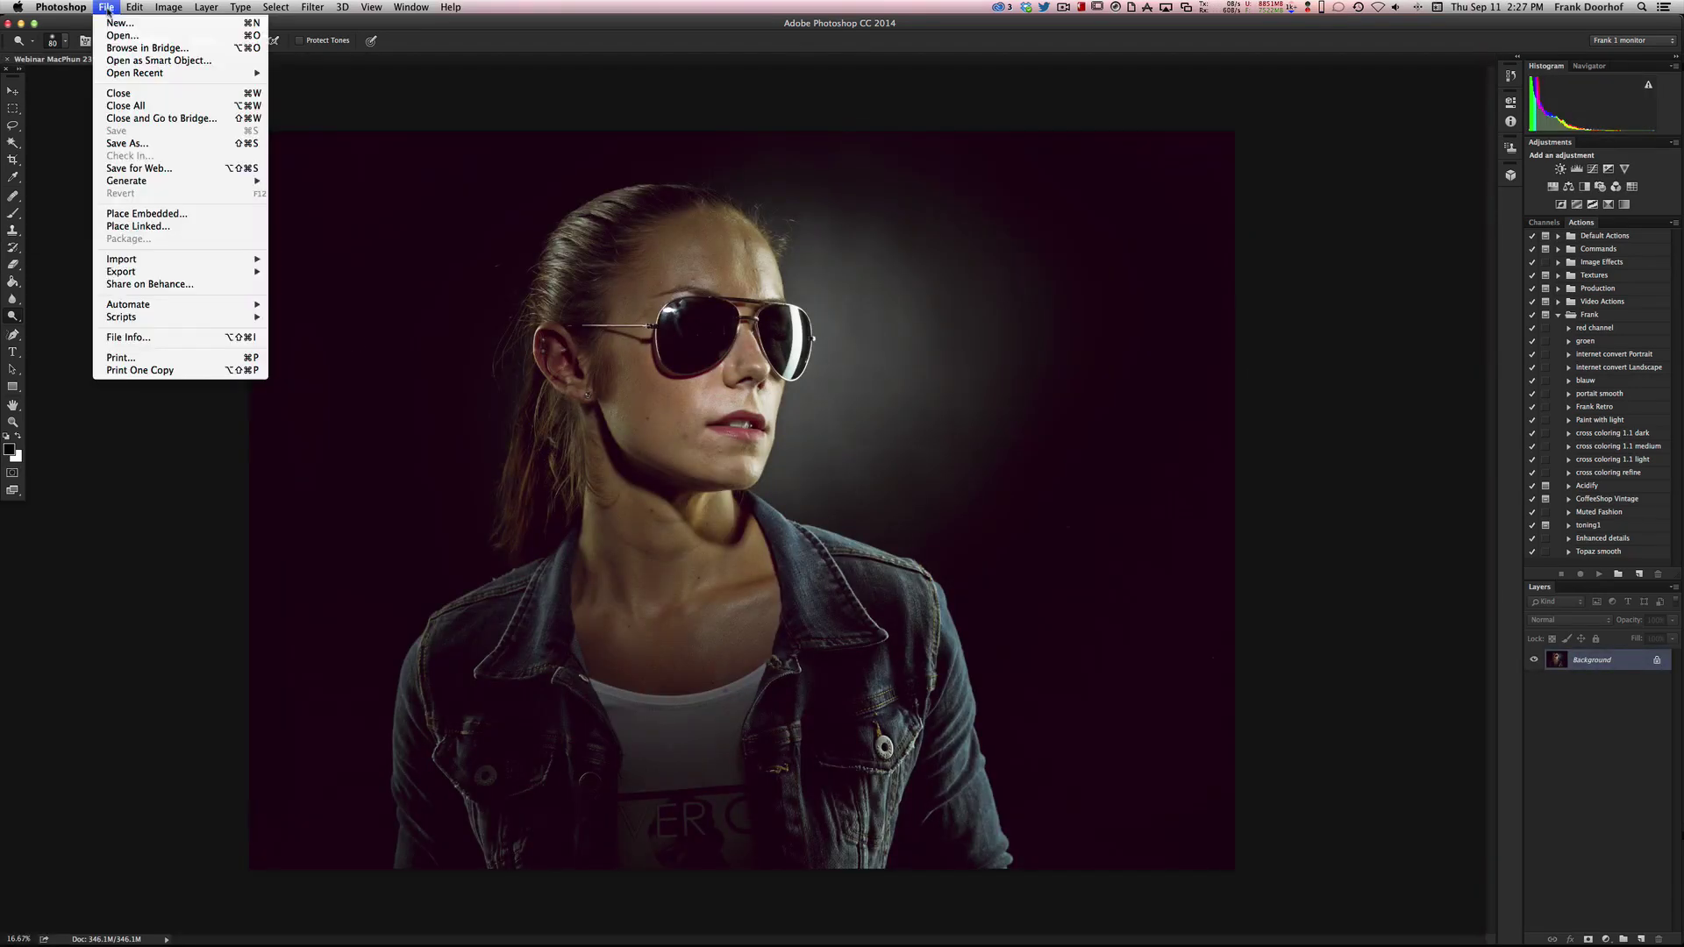
{"action": "left_click", "coordinate": [136, 94]}
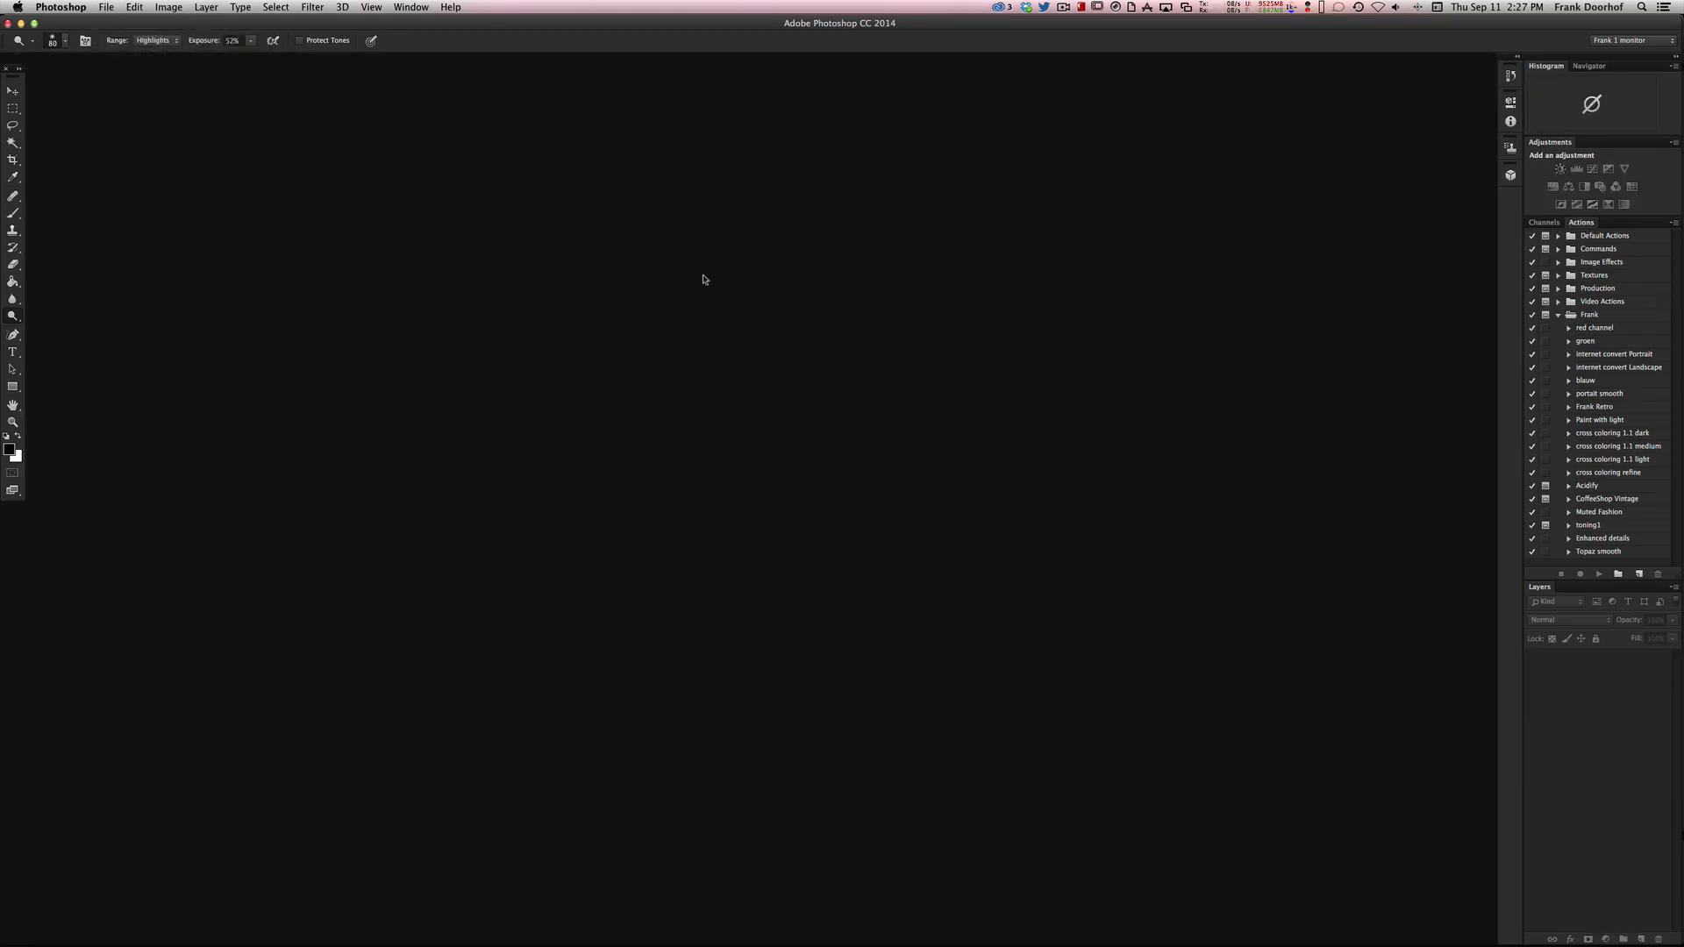
{"action": "left_click", "coordinate": [83, 9]}
- Quit Photoshop, minimize Capture One, and open BEWERKEN CAPTURE ONE on SSDextern in list view
{"action": "left_click", "coordinate": [78, 154]}
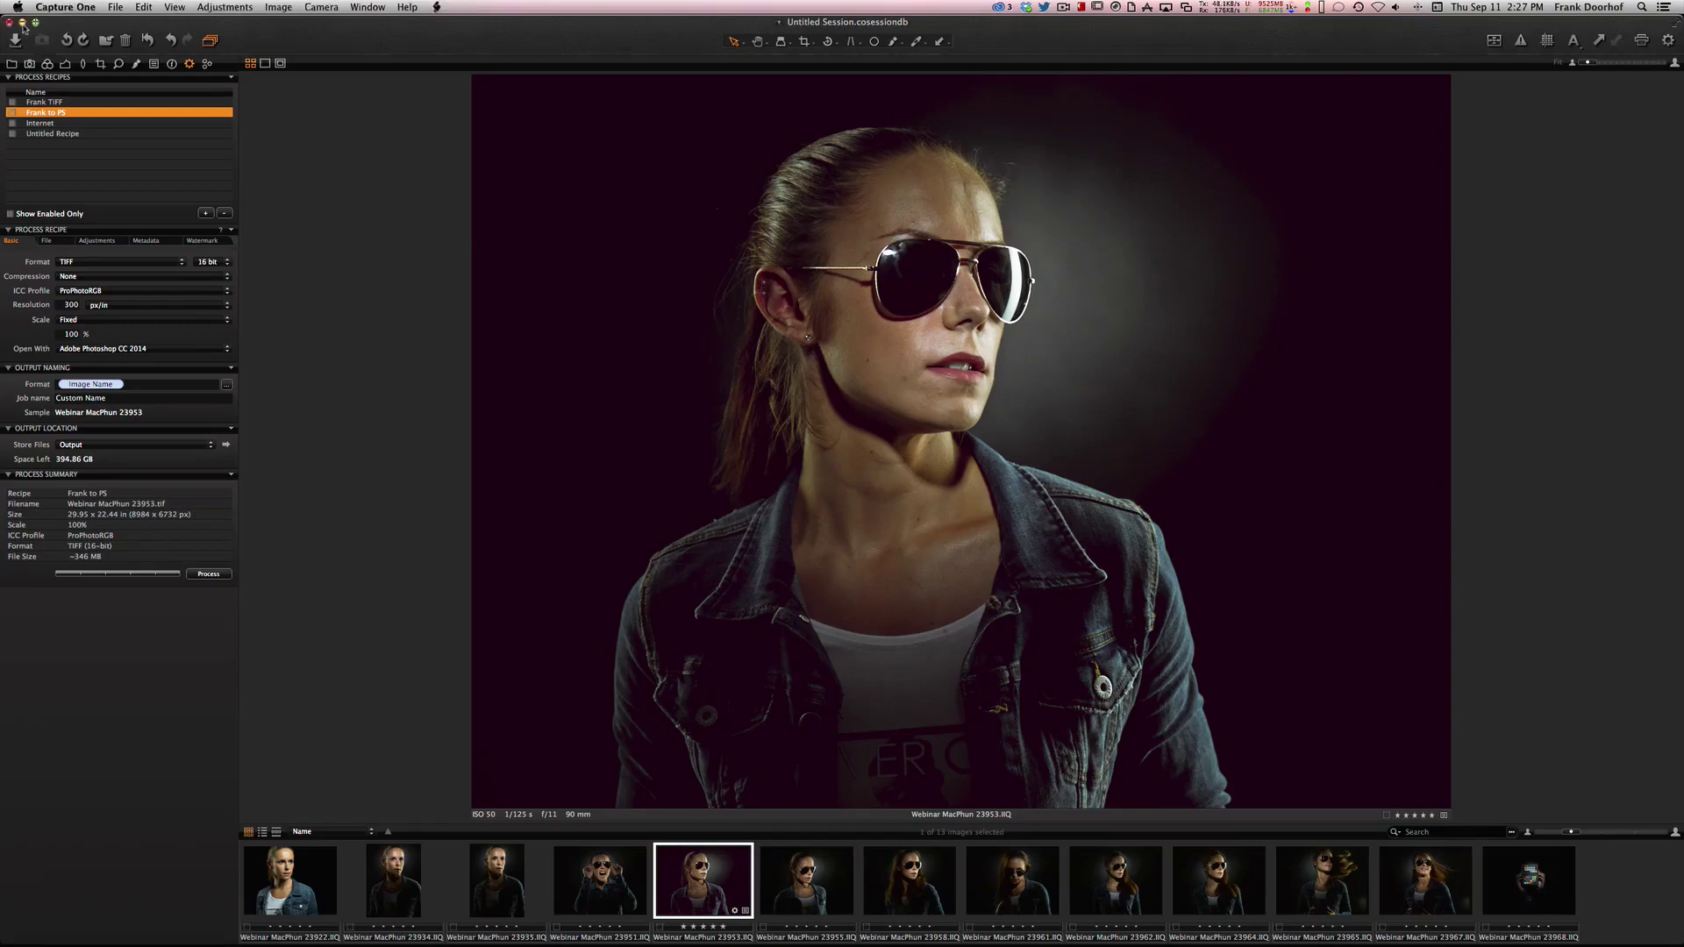
{"action": "left_click", "coordinate": [22, 22]}
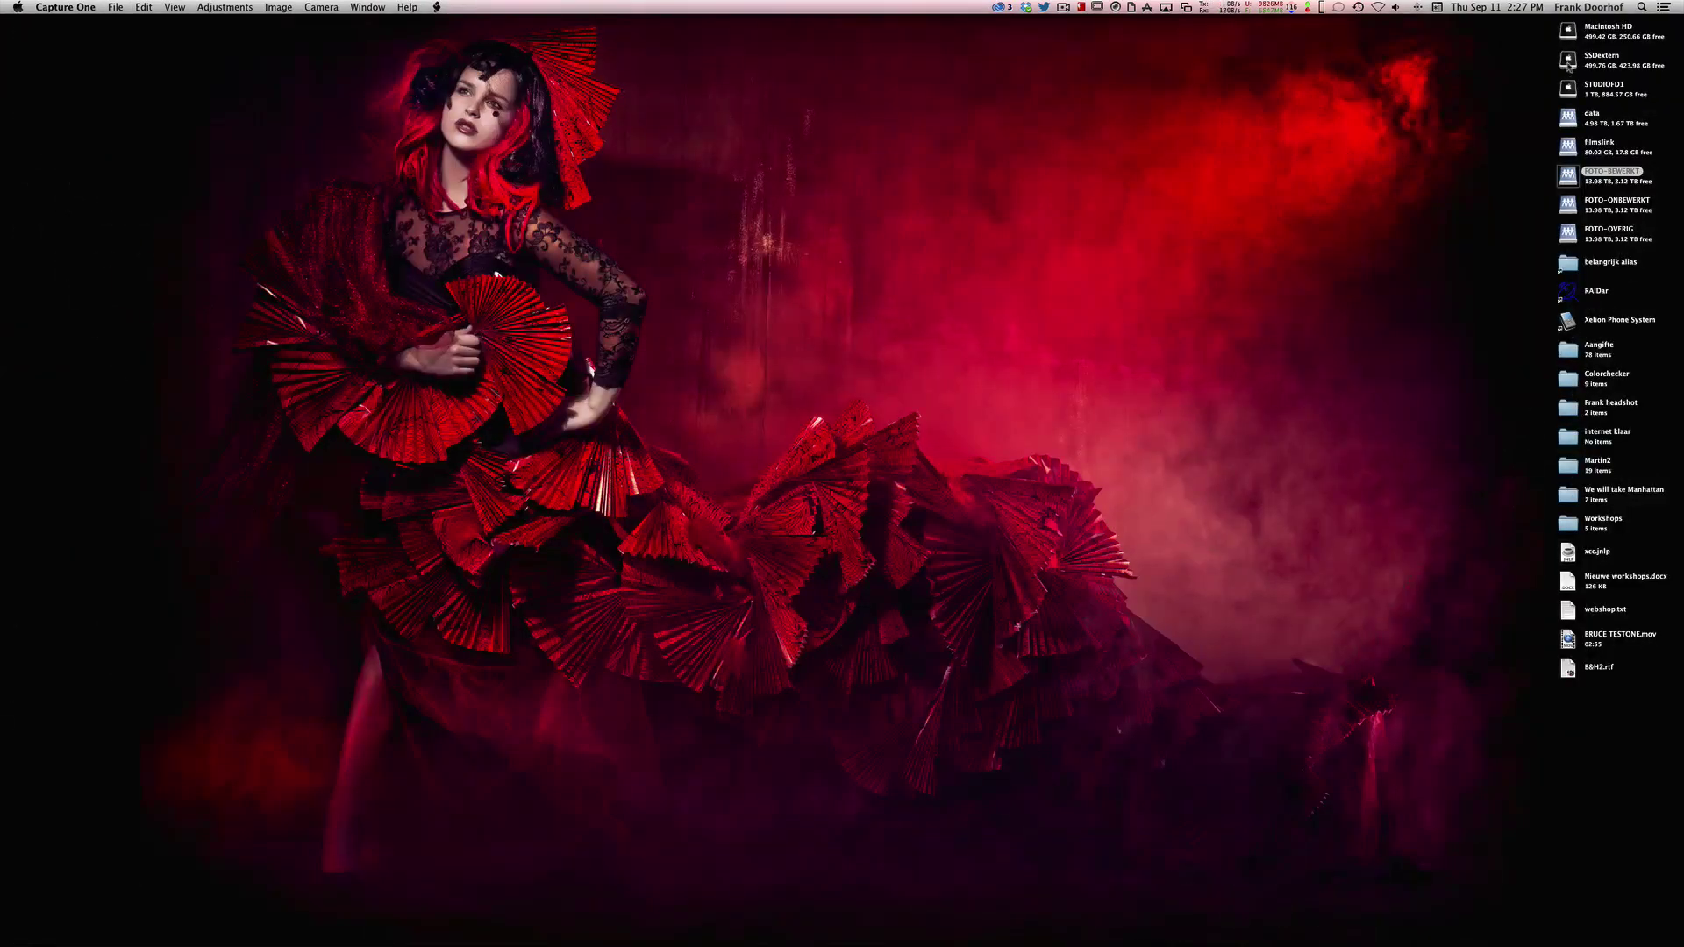
{"action": "double_click", "coordinate": [1567, 61]}
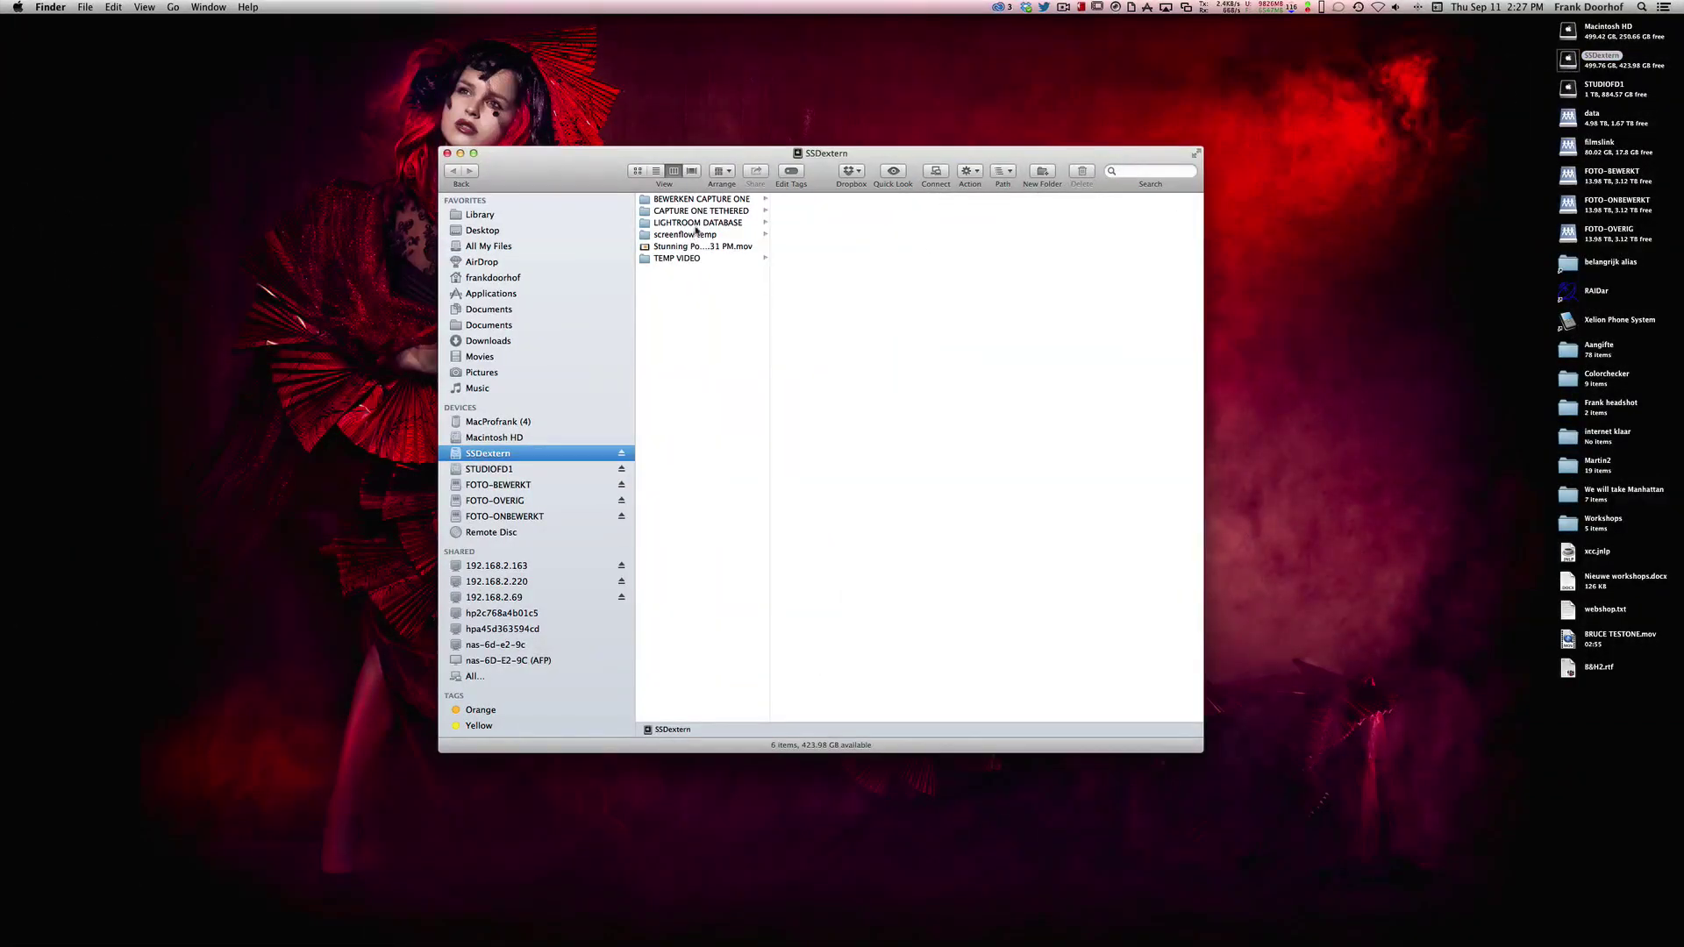
{"action": "left_click", "coordinate": [656, 170]}
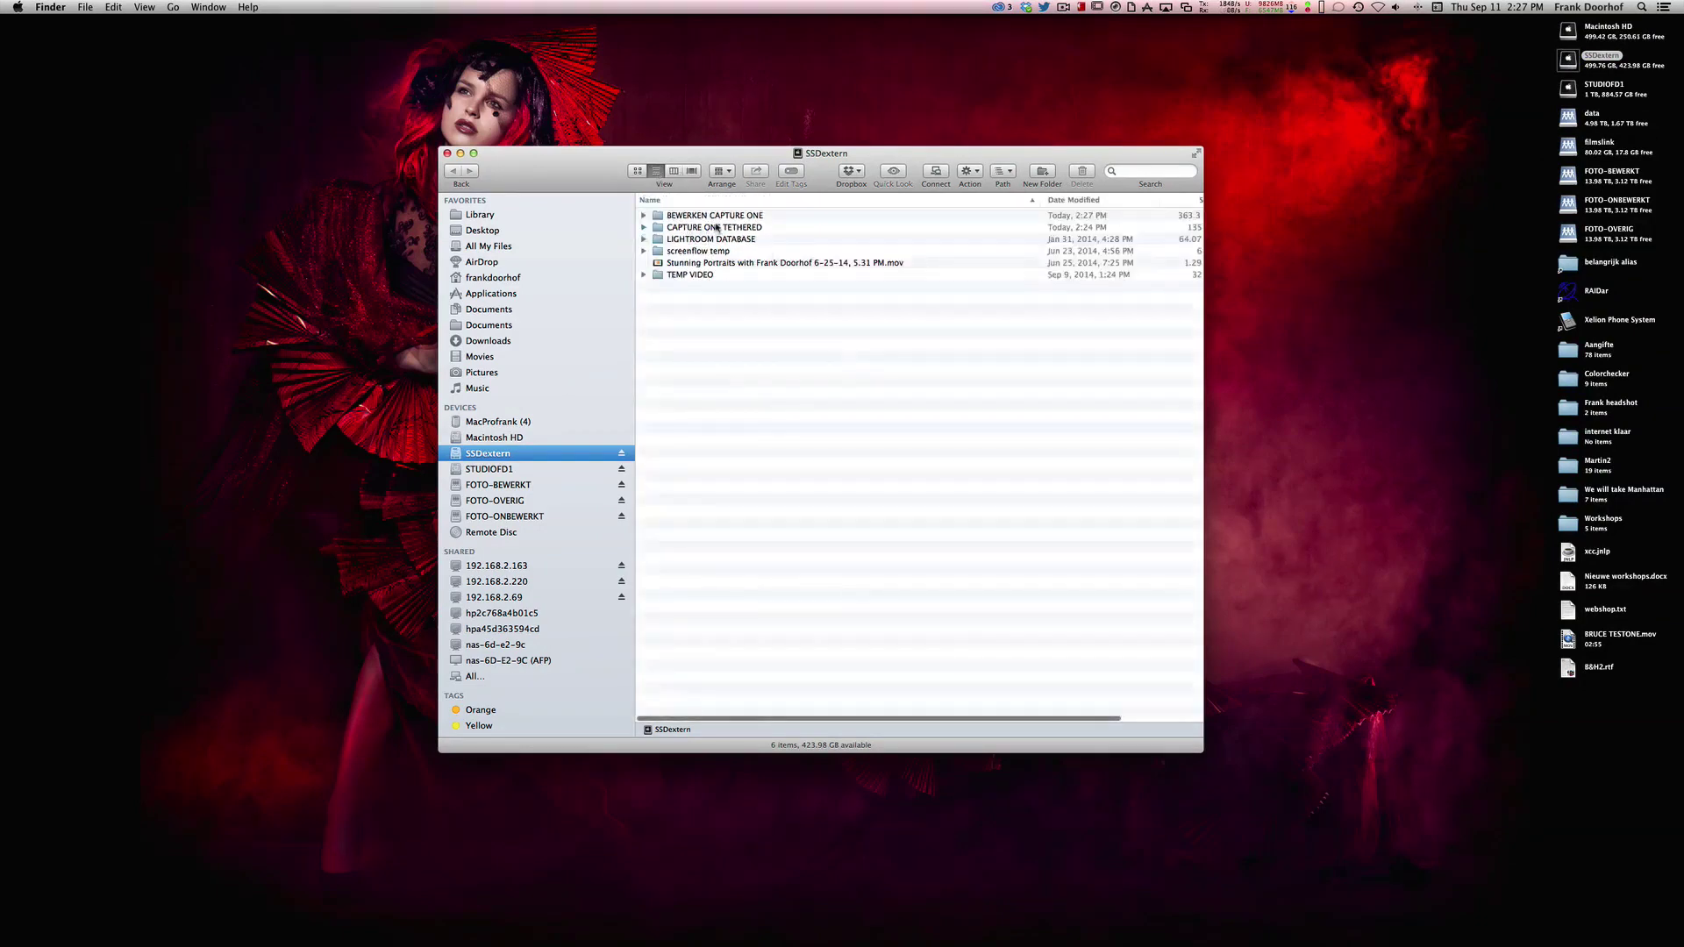
{"action": "double_click", "coordinate": [713, 218]}
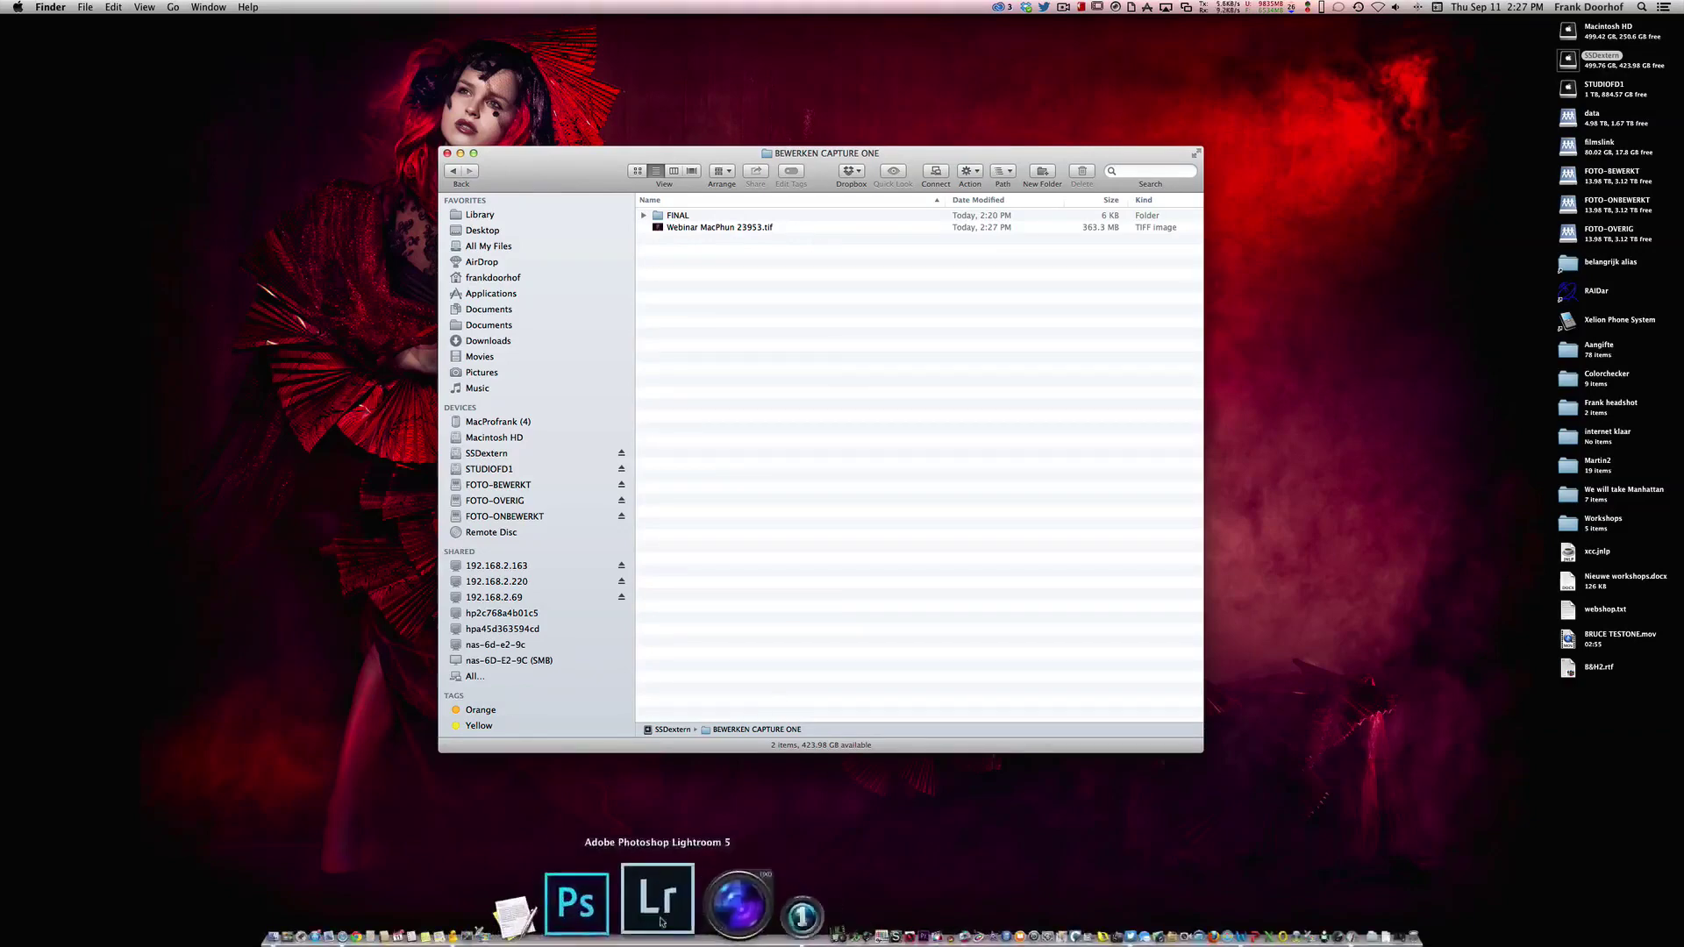
- Launch Lightroom, collapse the 2014 folder, and dismiss the How to Sync tip
{"action": "left_click", "coordinate": [660, 919]}
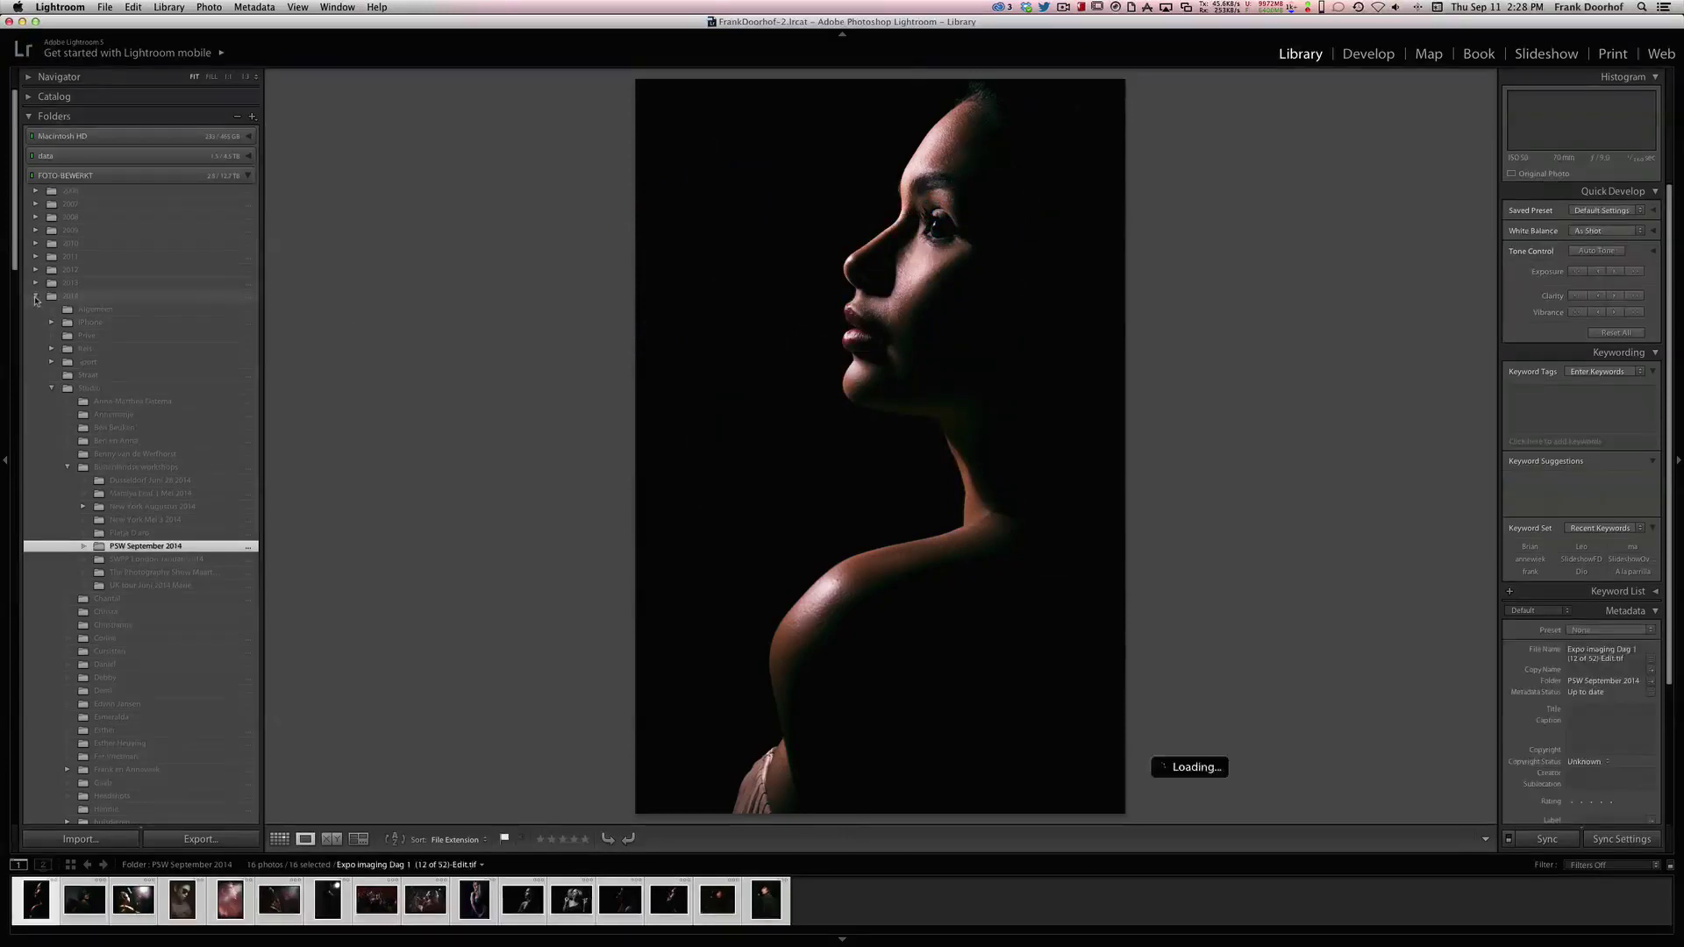
{"action": "left_click", "coordinate": [35, 299]}
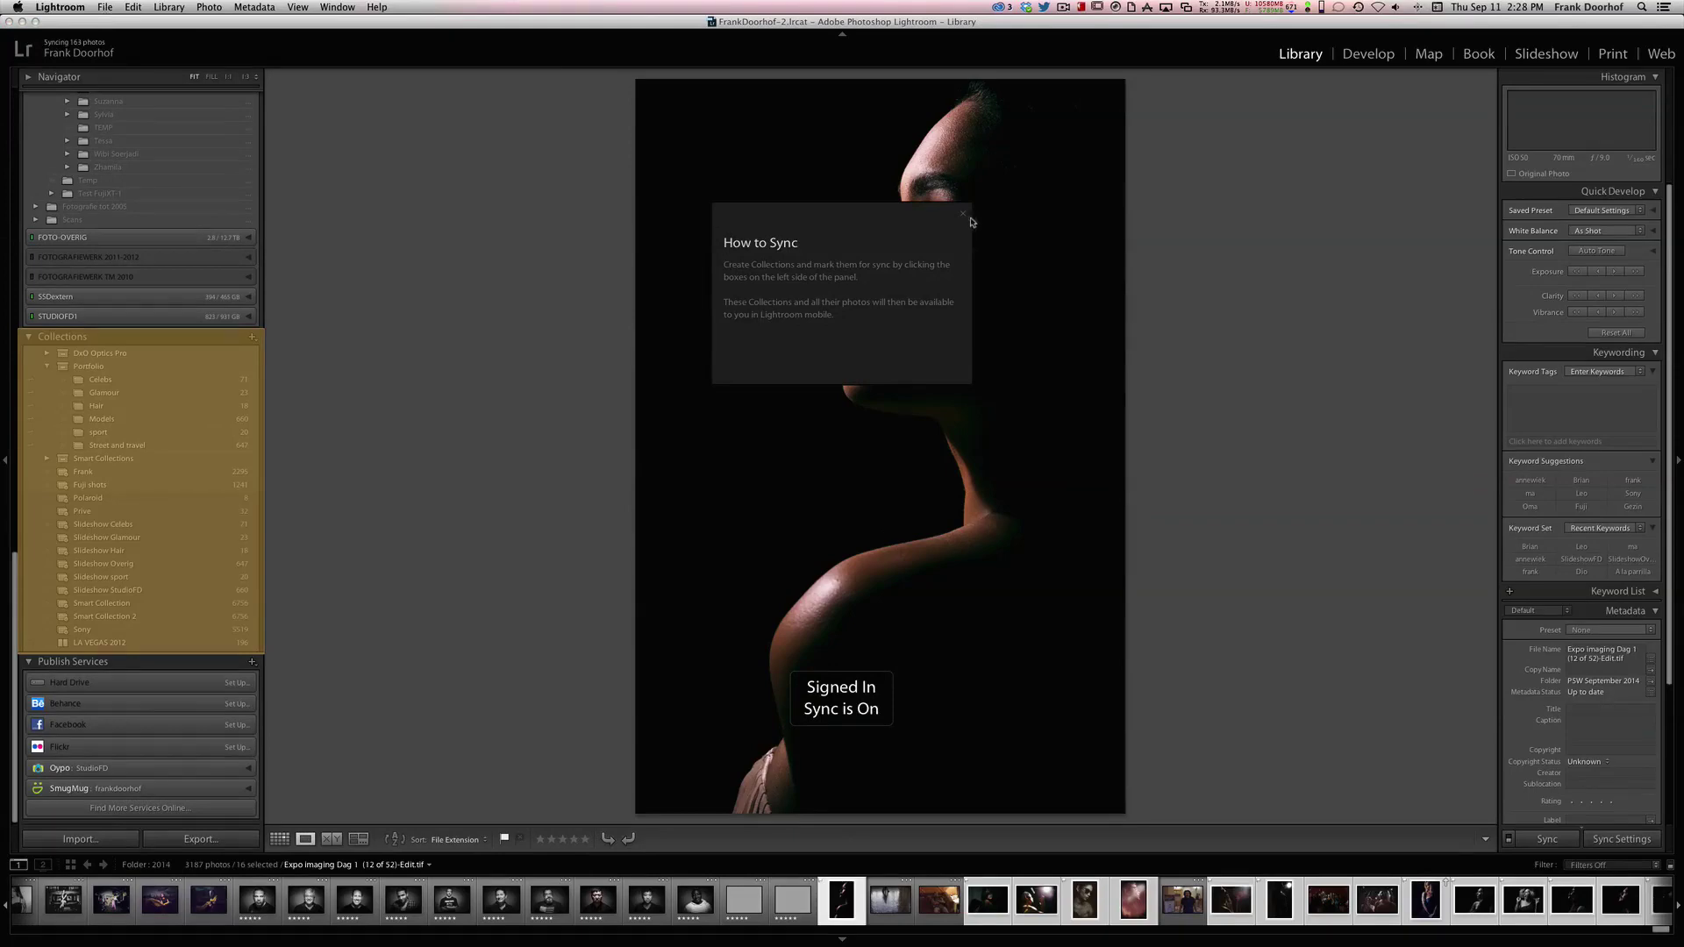
{"action": "left_click", "coordinate": [964, 215]}
- Import Webinar MacPhun 23953.tif from SSDextern's BEWERKEN CAPTURE ONE folder into the catalog
{"action": "left_click", "coordinate": [105, 7]}
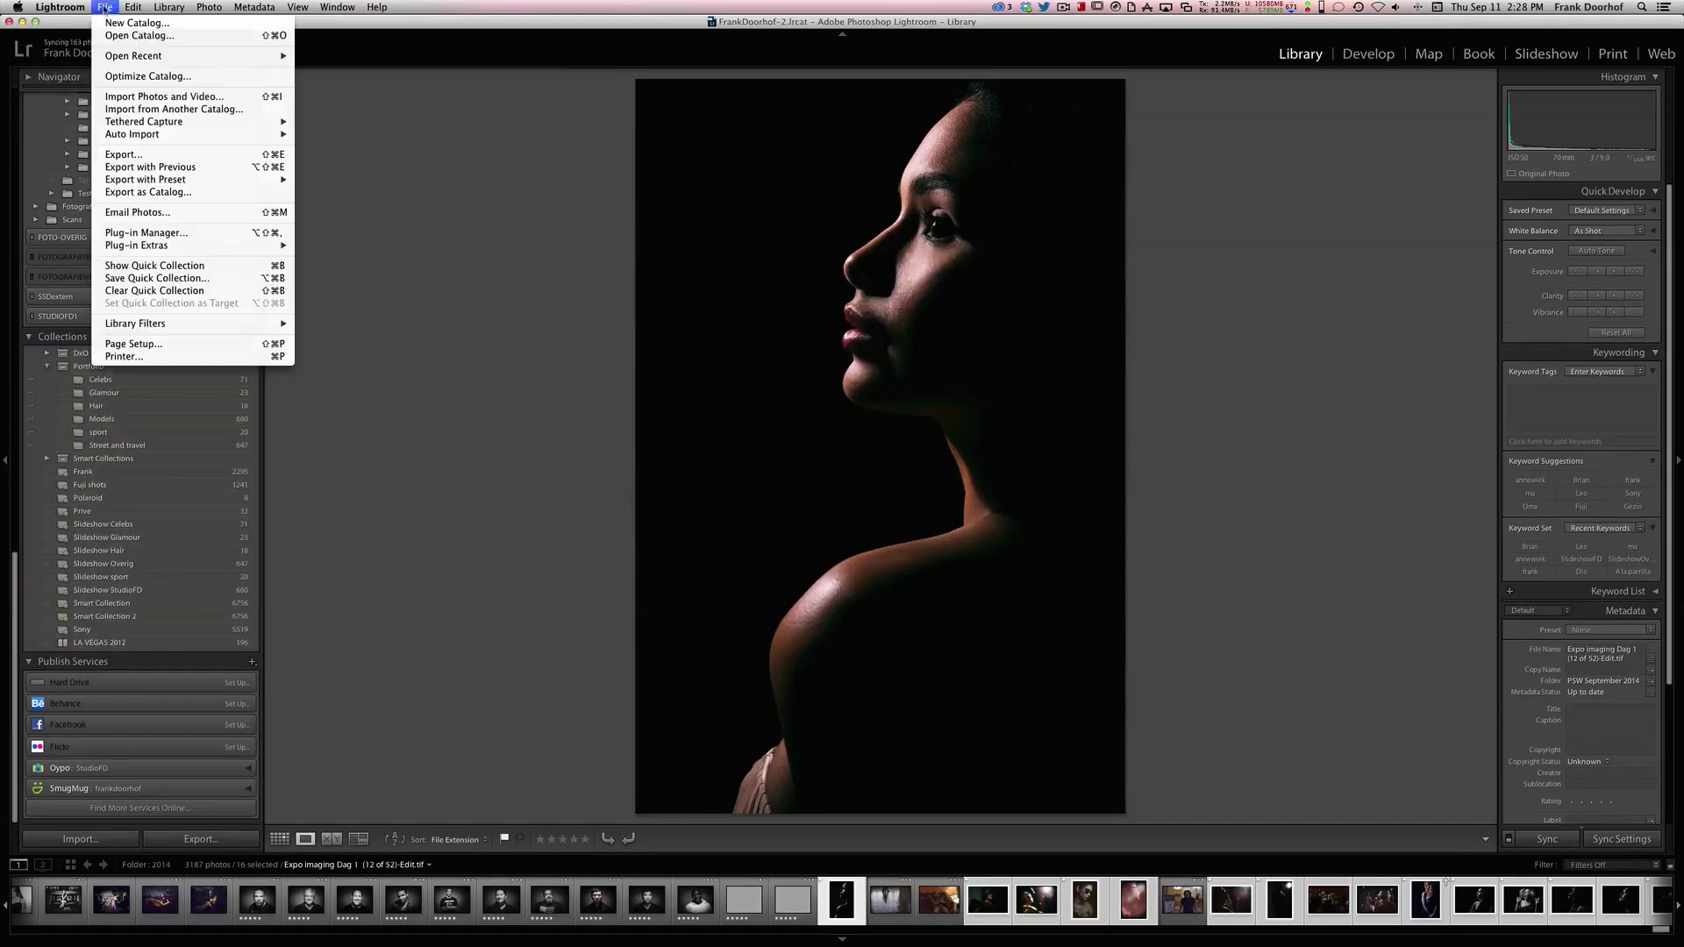
{"action": "left_click", "coordinate": [171, 98]}
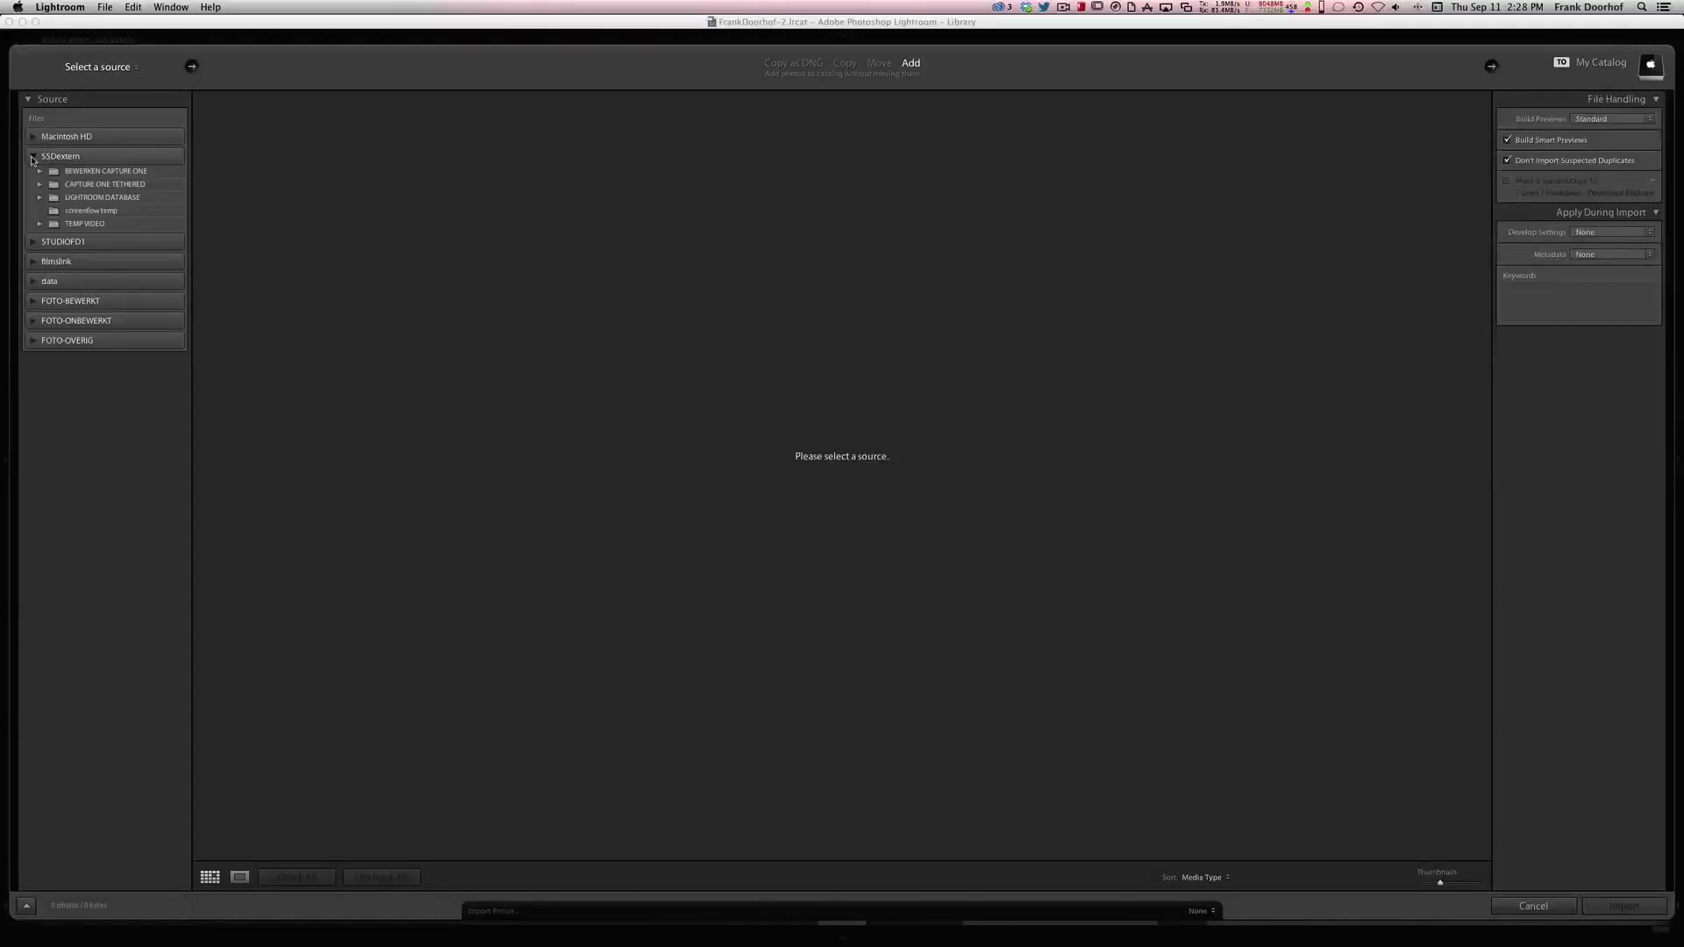
{"action": "left_click", "coordinate": [74, 171]}
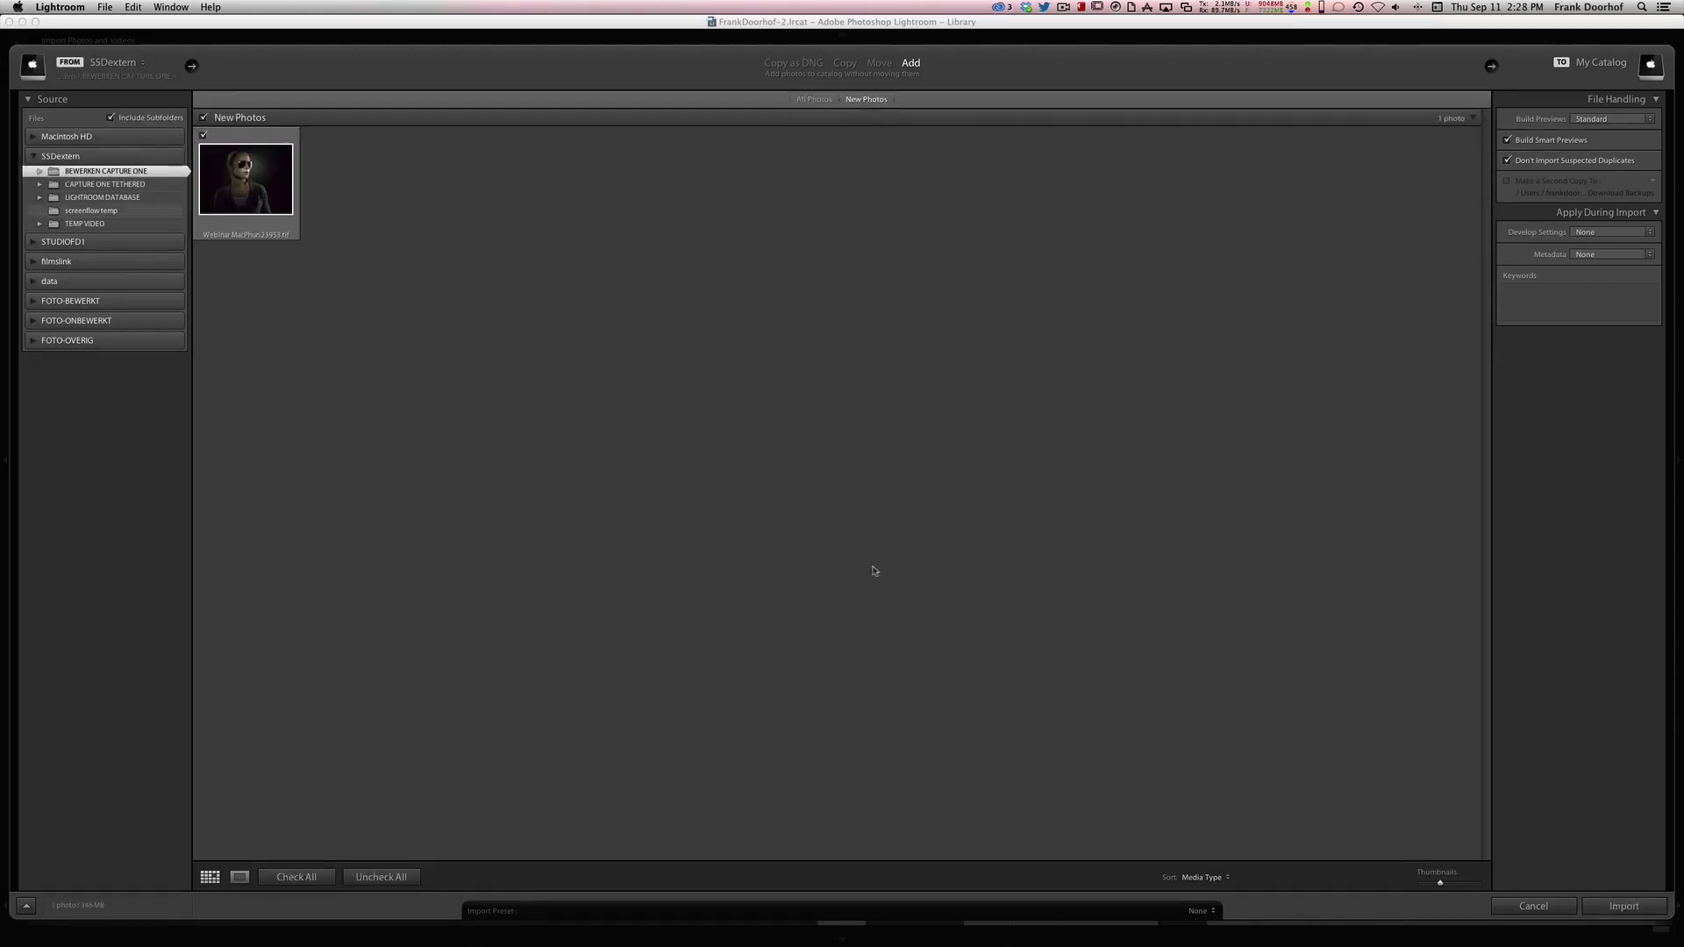
{"action": "left_click", "coordinate": [1624, 906]}
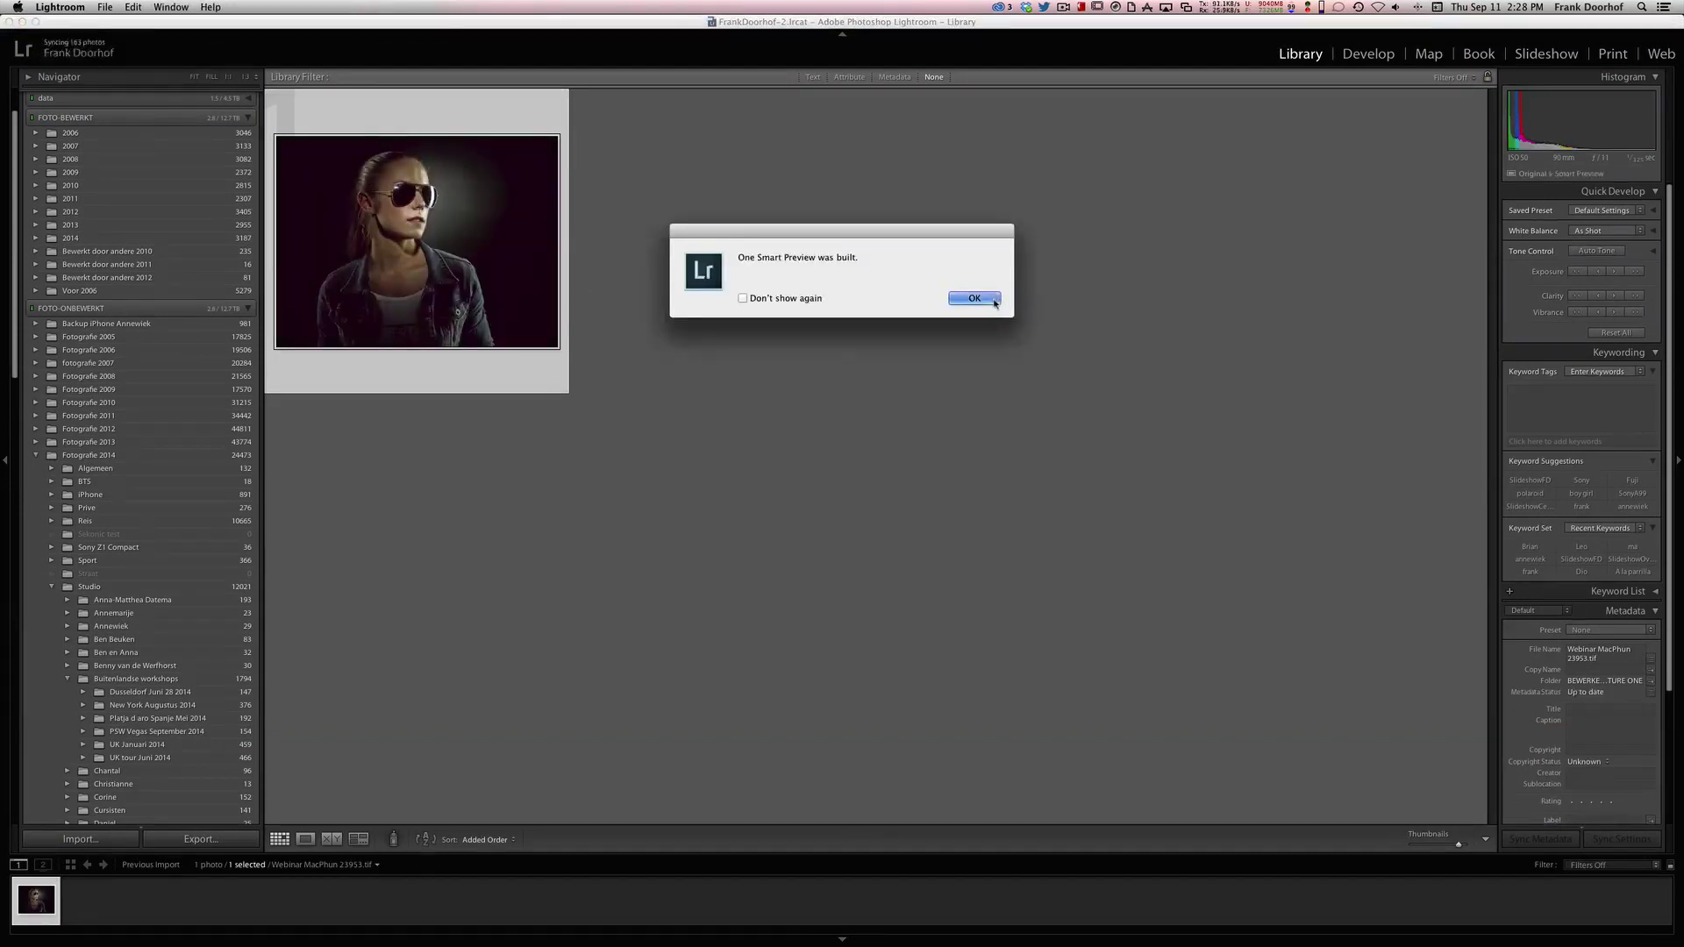
- Dismiss the smart preview notice and view the BEWERKEN CAPTURE ONE folder's photos
{"action": "left_click", "coordinate": [975, 299]}
{"action": "scroll", "coordinate": [218, 555], "scroll_direction": "down", "scroll_amount": 15}
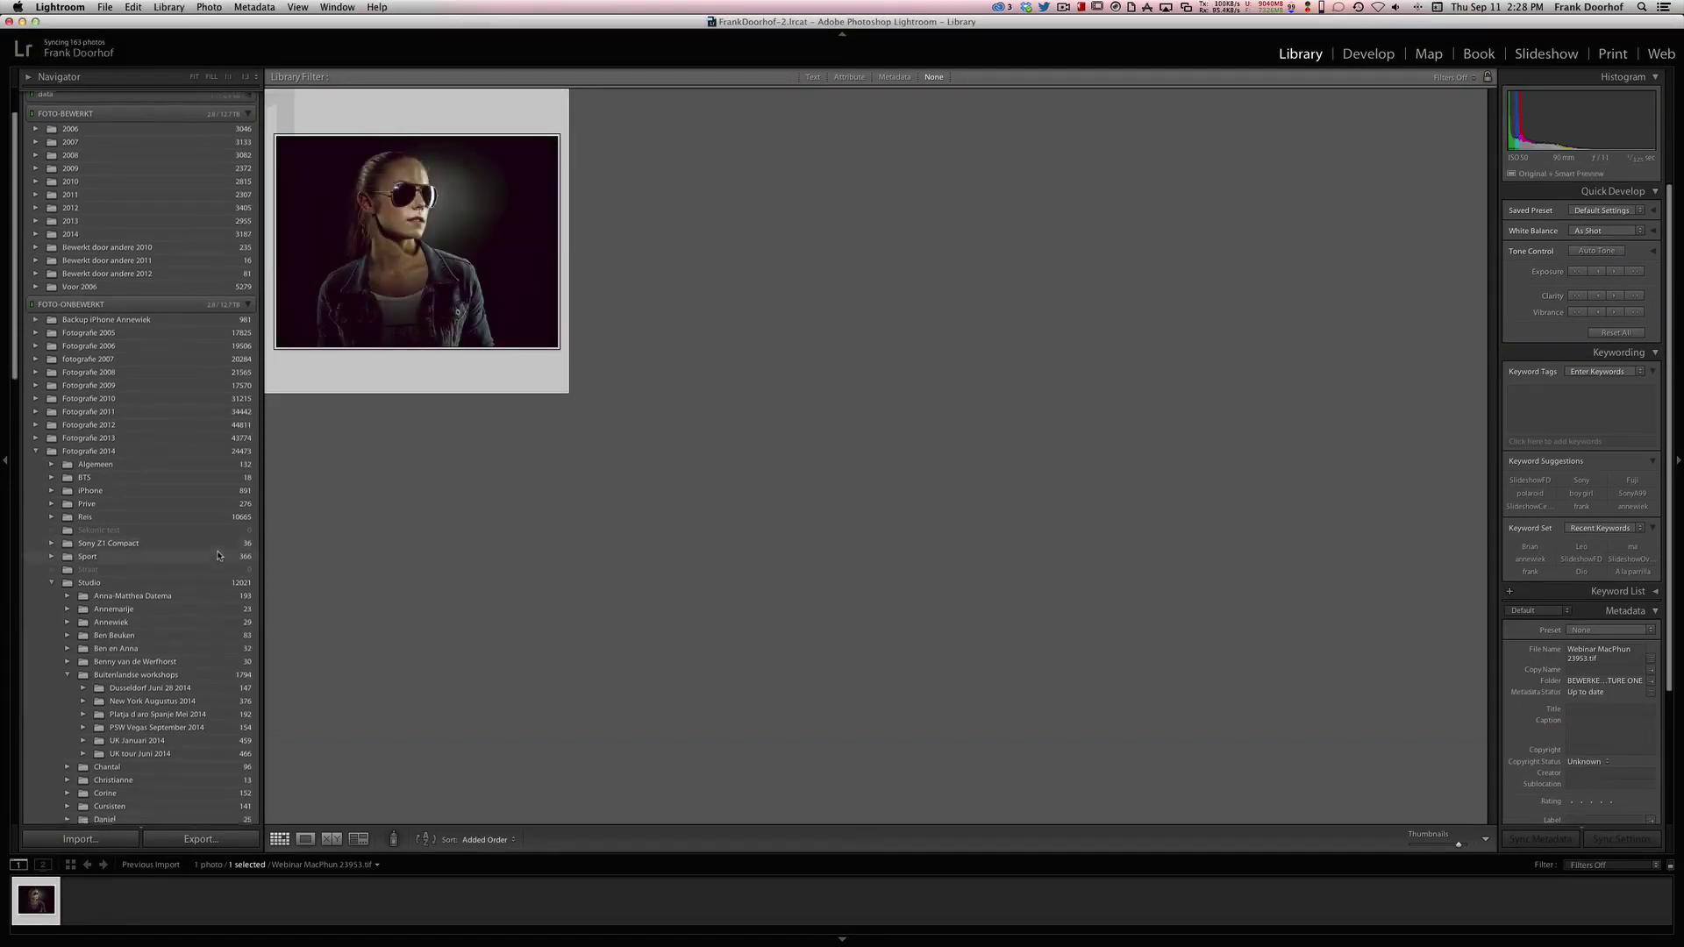
{"action": "scroll", "coordinate": [218, 555], "scroll_direction": "down", "scroll_amount": 10}
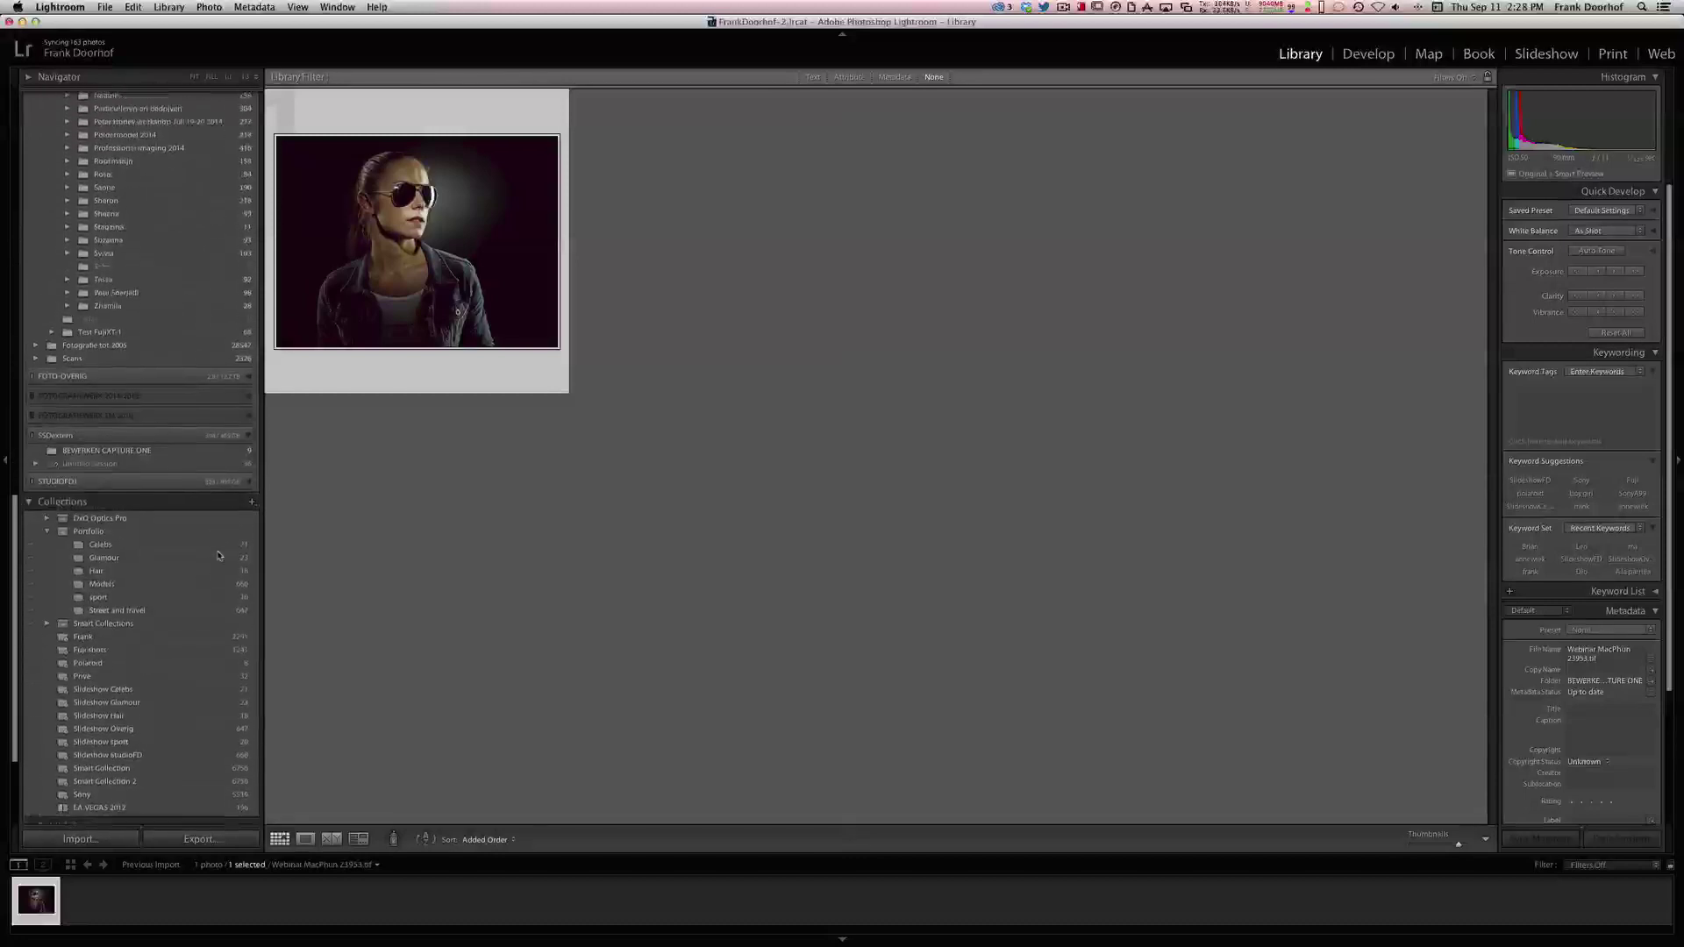
{"action": "left_click", "coordinate": [105, 403]}
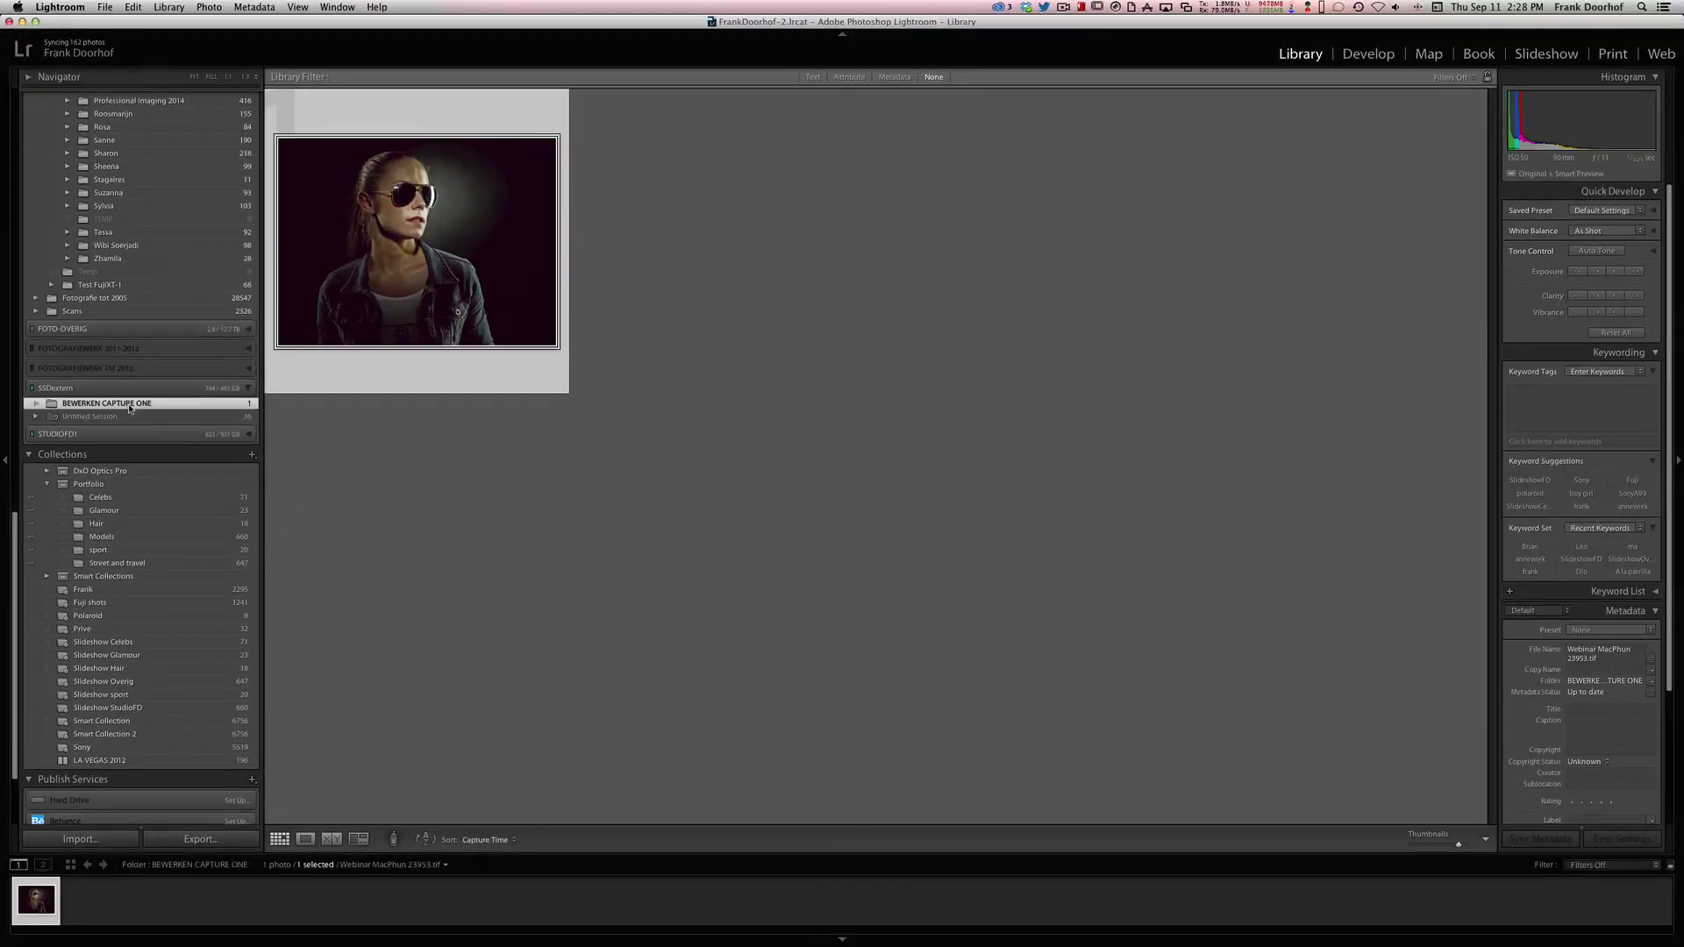
{"action": "scroll", "coordinate": [129, 408], "scroll_direction": "up", "scroll_amount": 20}
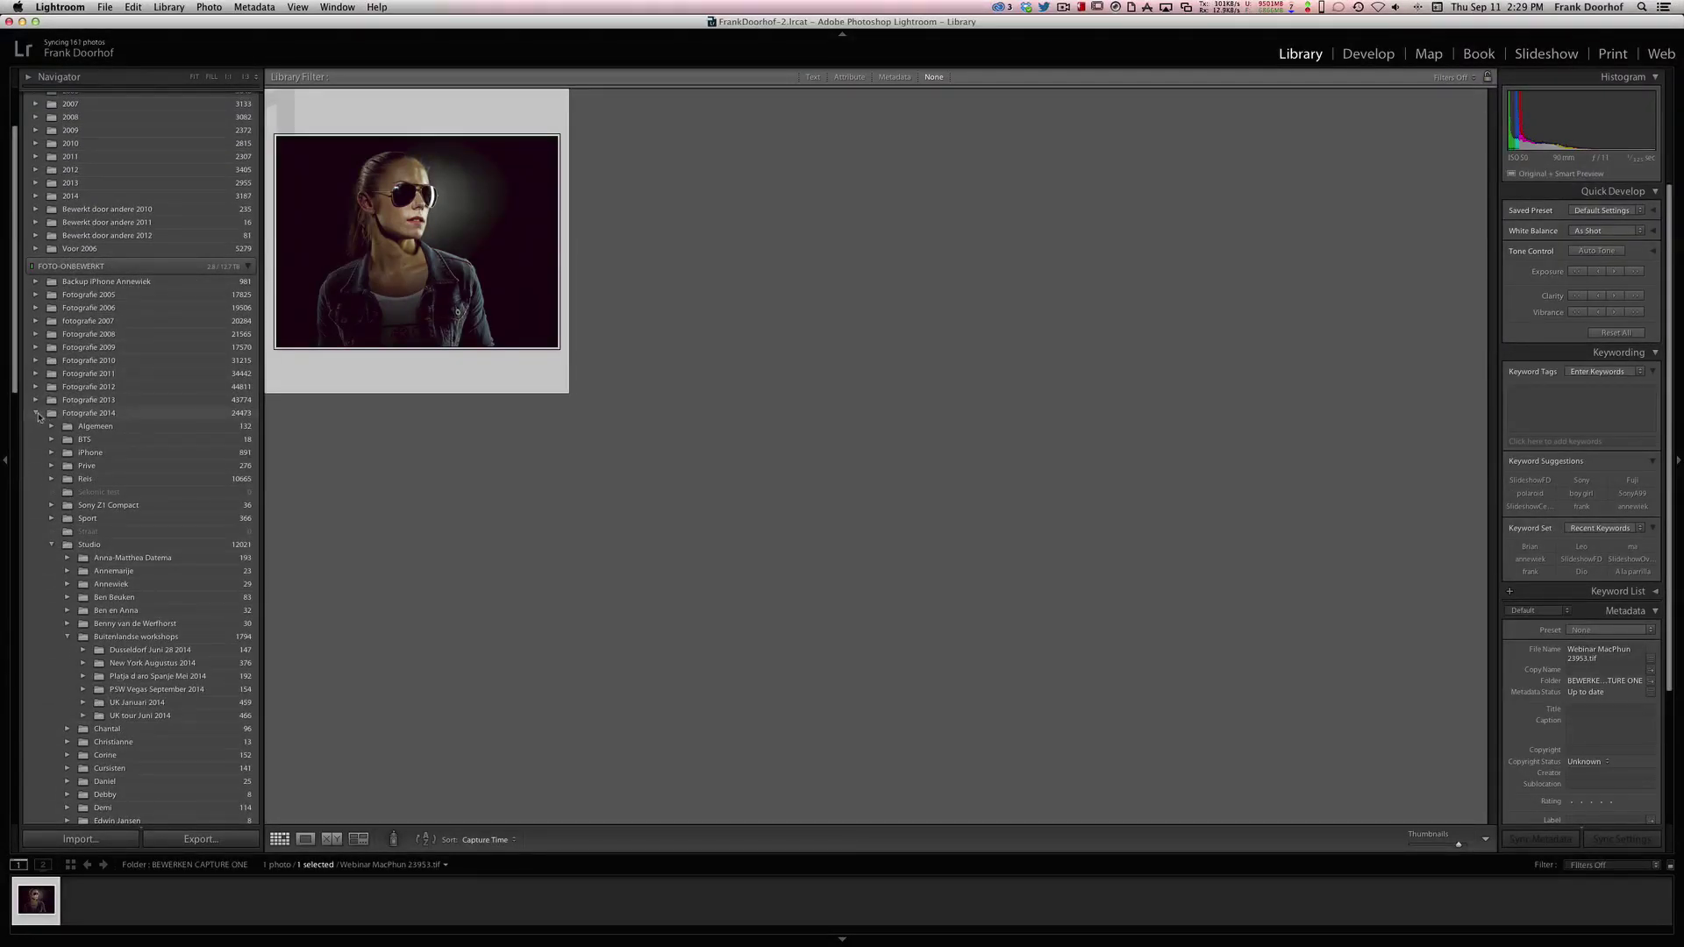
- Collapse the Fotografie 2014 and FOTO-BEWERKT folder lists, demonstrating a drag into 2014
{"action": "left_click", "coordinate": [34, 413]}
{"action": "scroll", "coordinate": [50, 201], "scroll_direction": "up", "scroll_amount": 5}
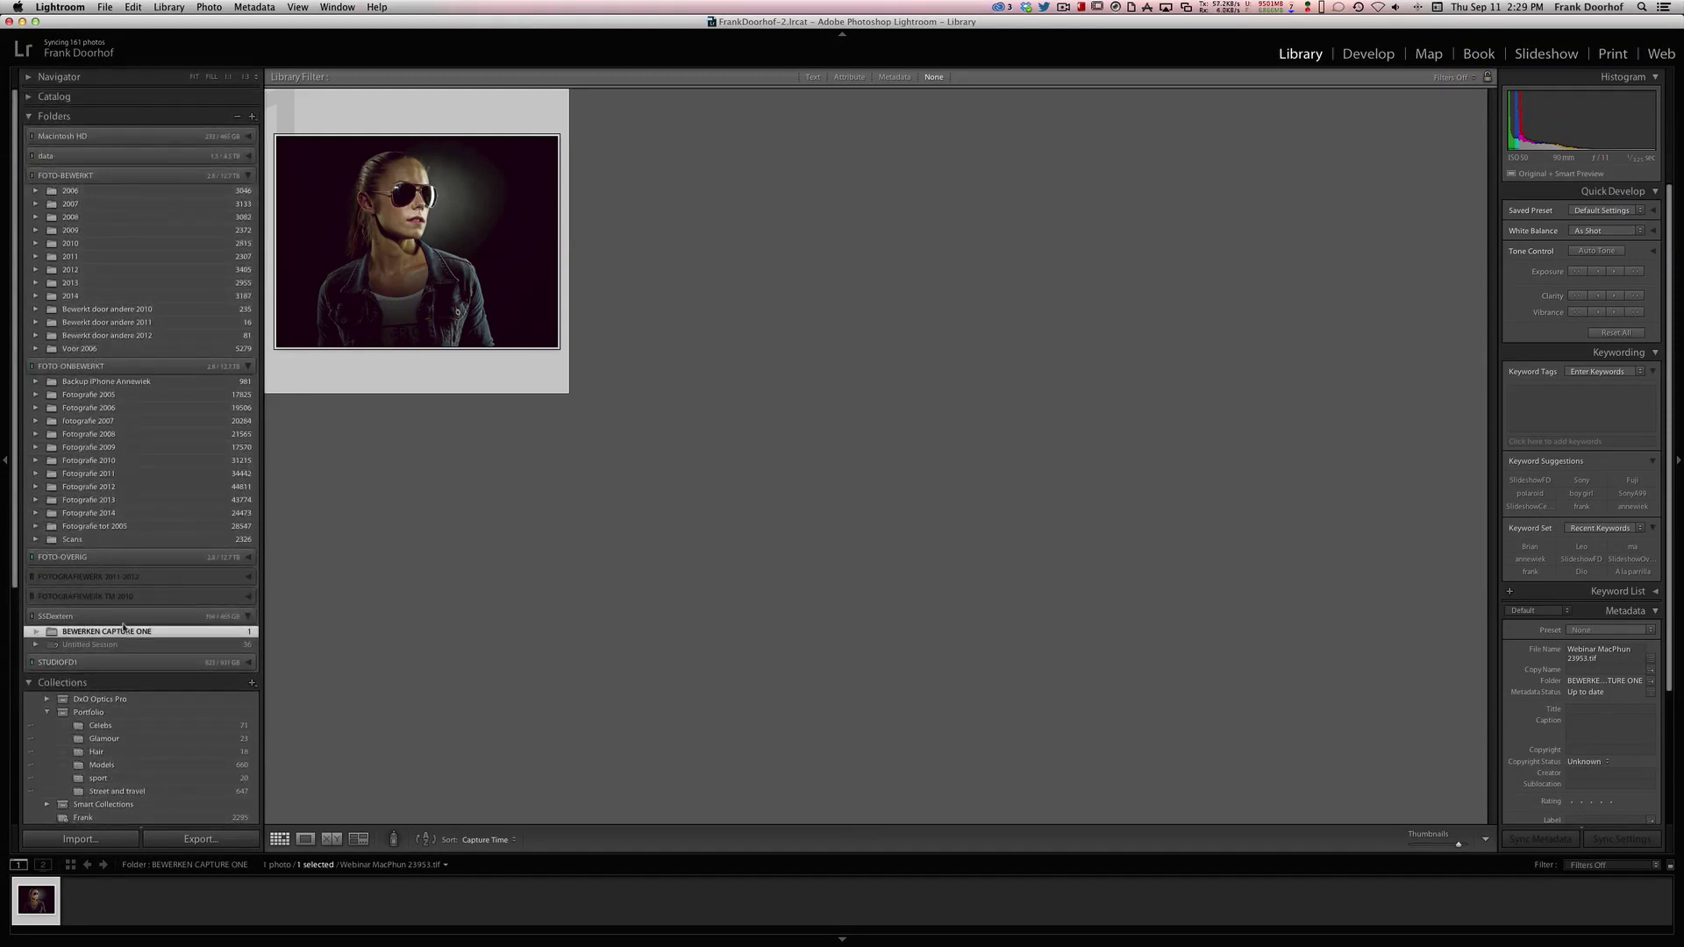
{"action": "left_click_drag", "start_coordinate": [440, 296], "coordinate": [479, 232]}
{"action": "left_click", "coordinate": [249, 177]}
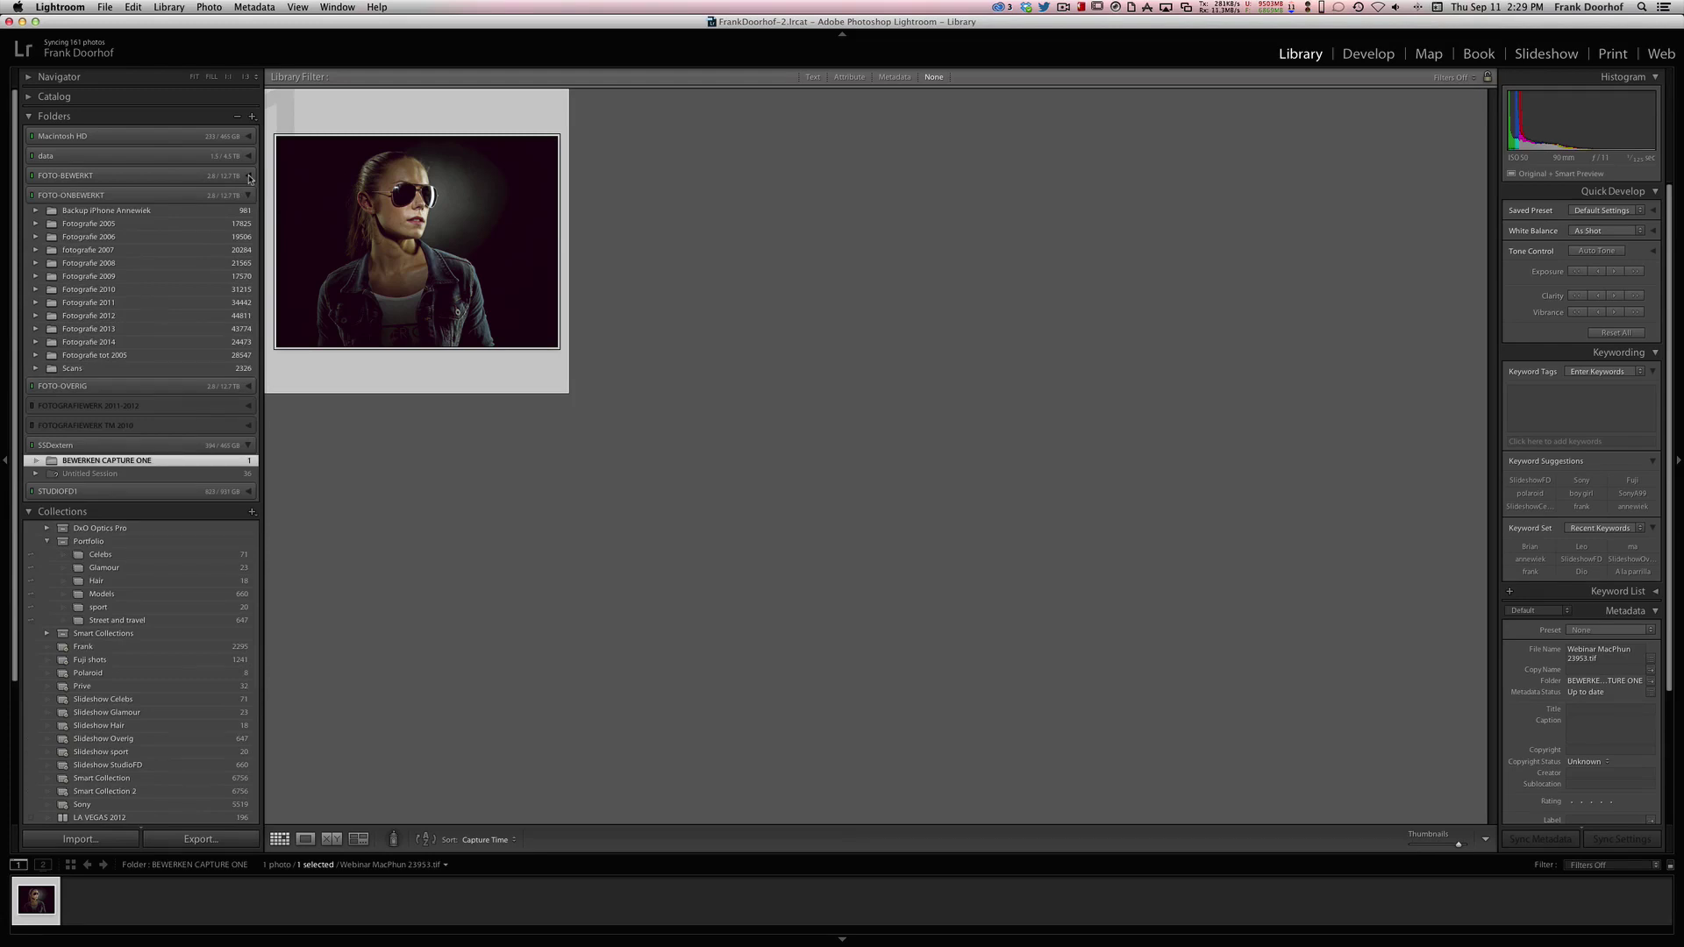
- Switch back to Capture One and select portrait 23955
{"action": "left_click", "coordinate": [21, 21]}
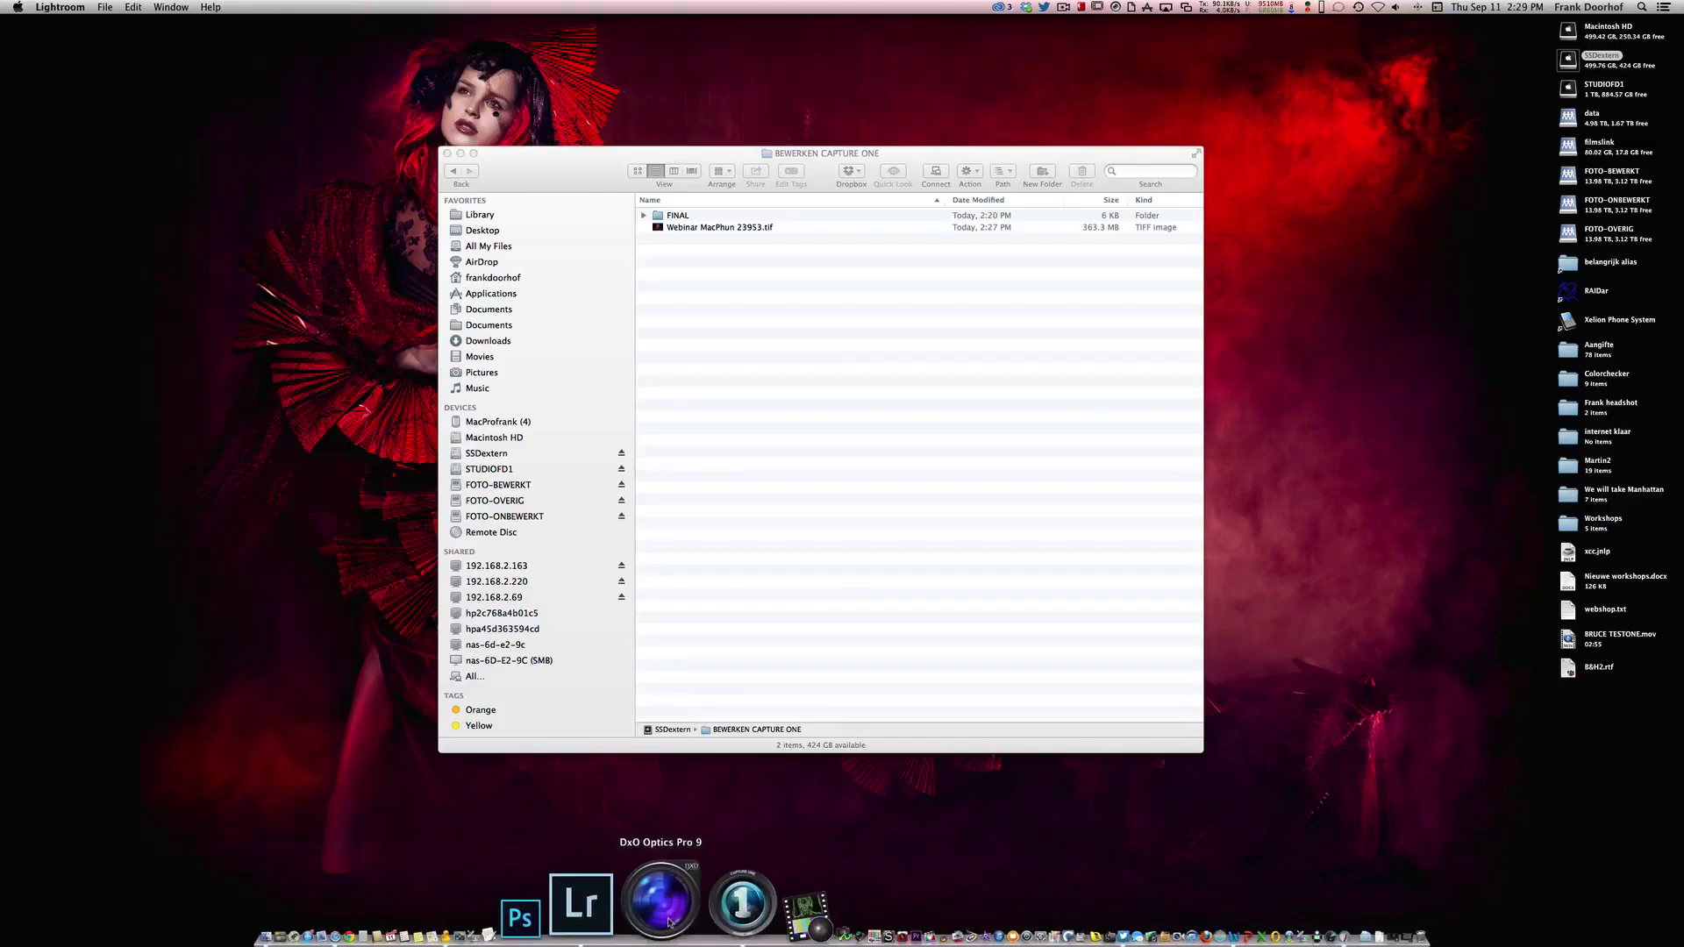
{"action": "left_click", "coordinate": [682, 917]}
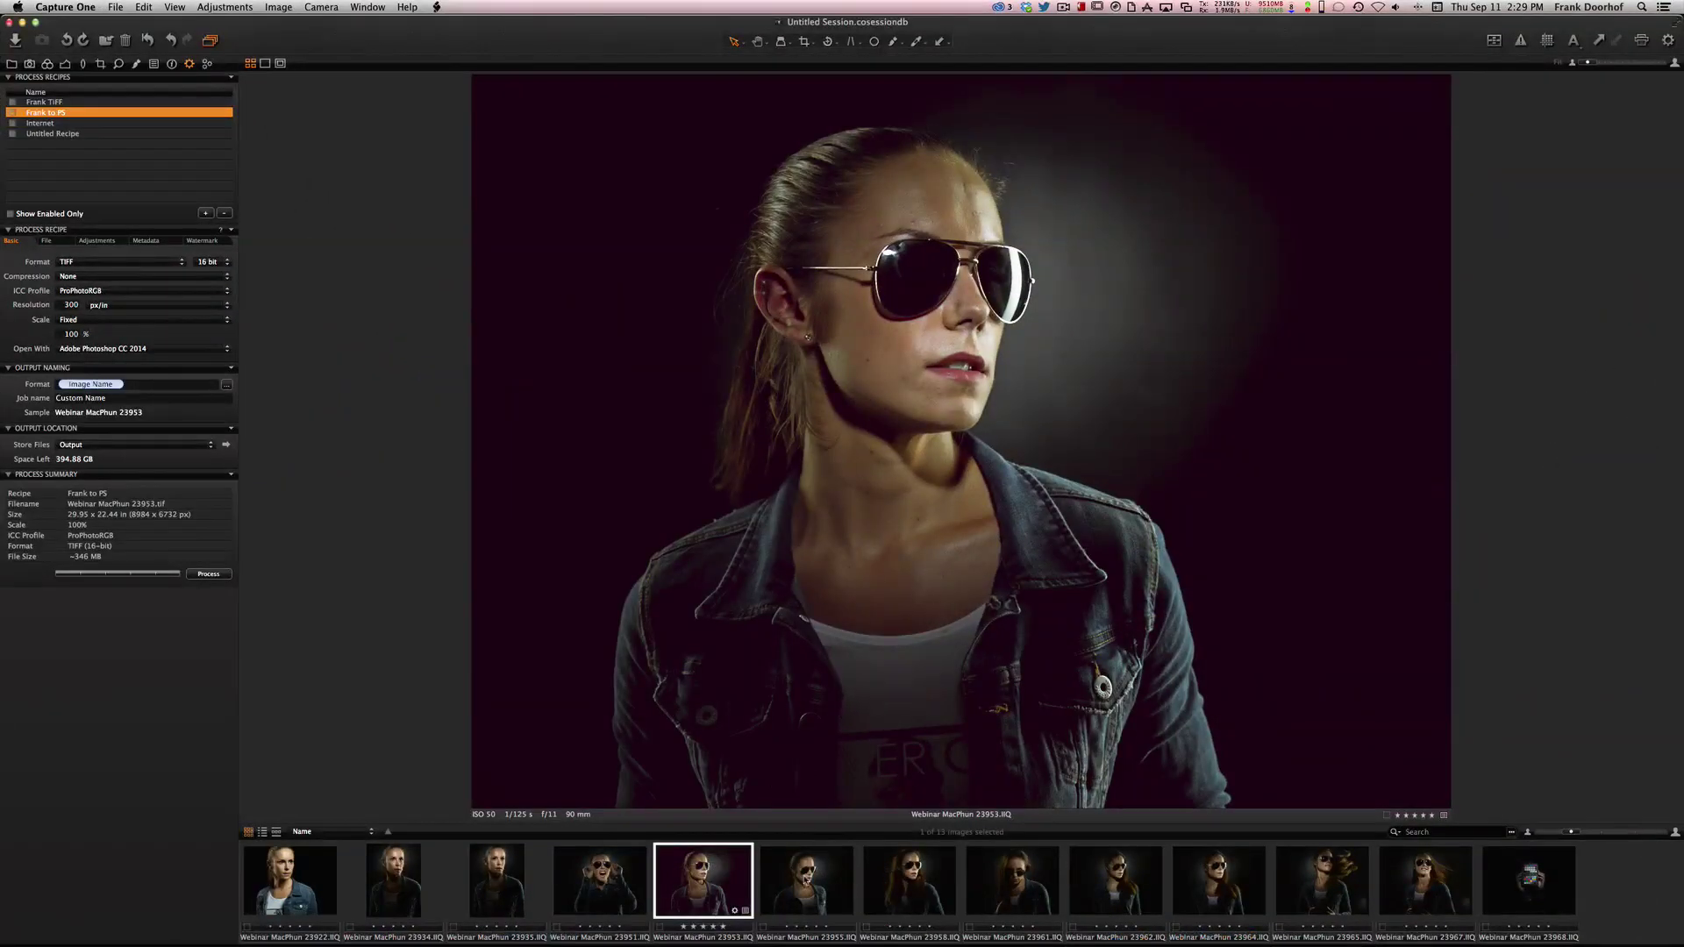
{"action": "left_click", "coordinate": [808, 879]}
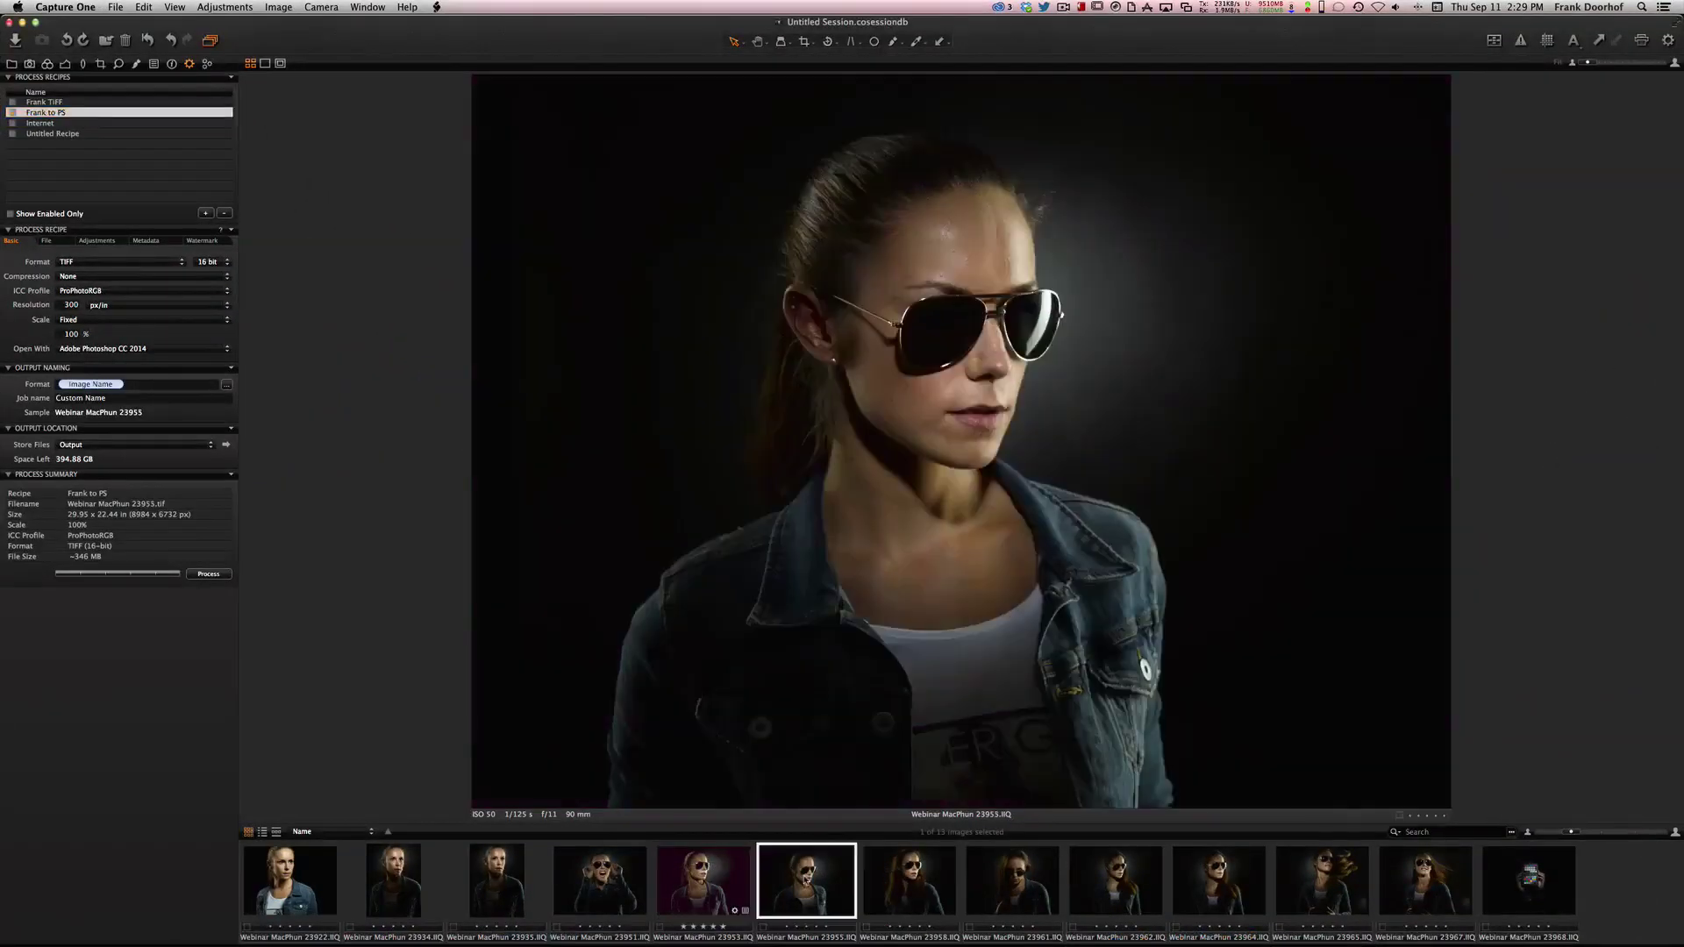
- Apply the Frank Doorhof FD BW portrait user style and raise Contrast from -11 to 11
{"action": "left_click", "coordinate": [154, 64]}
{"action": "left_click", "coordinate": [175, 96]}
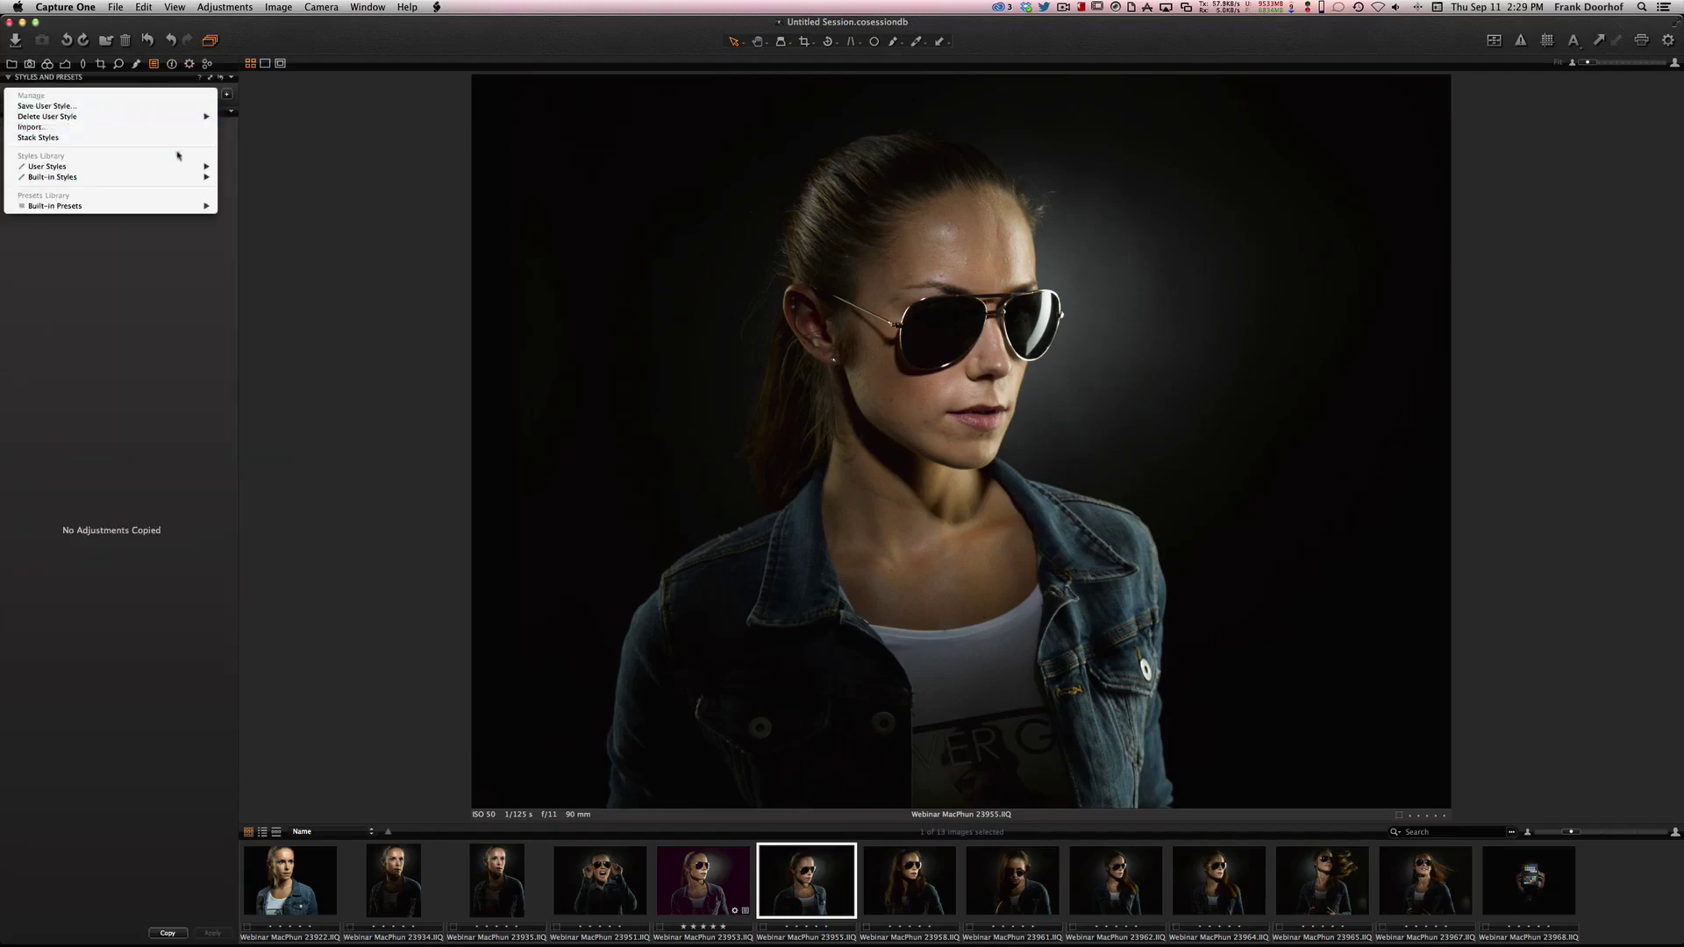
{"action": "mouse_move", "coordinate": [106, 166]}
{"action": "mouse_move", "coordinate": [263, 207]}
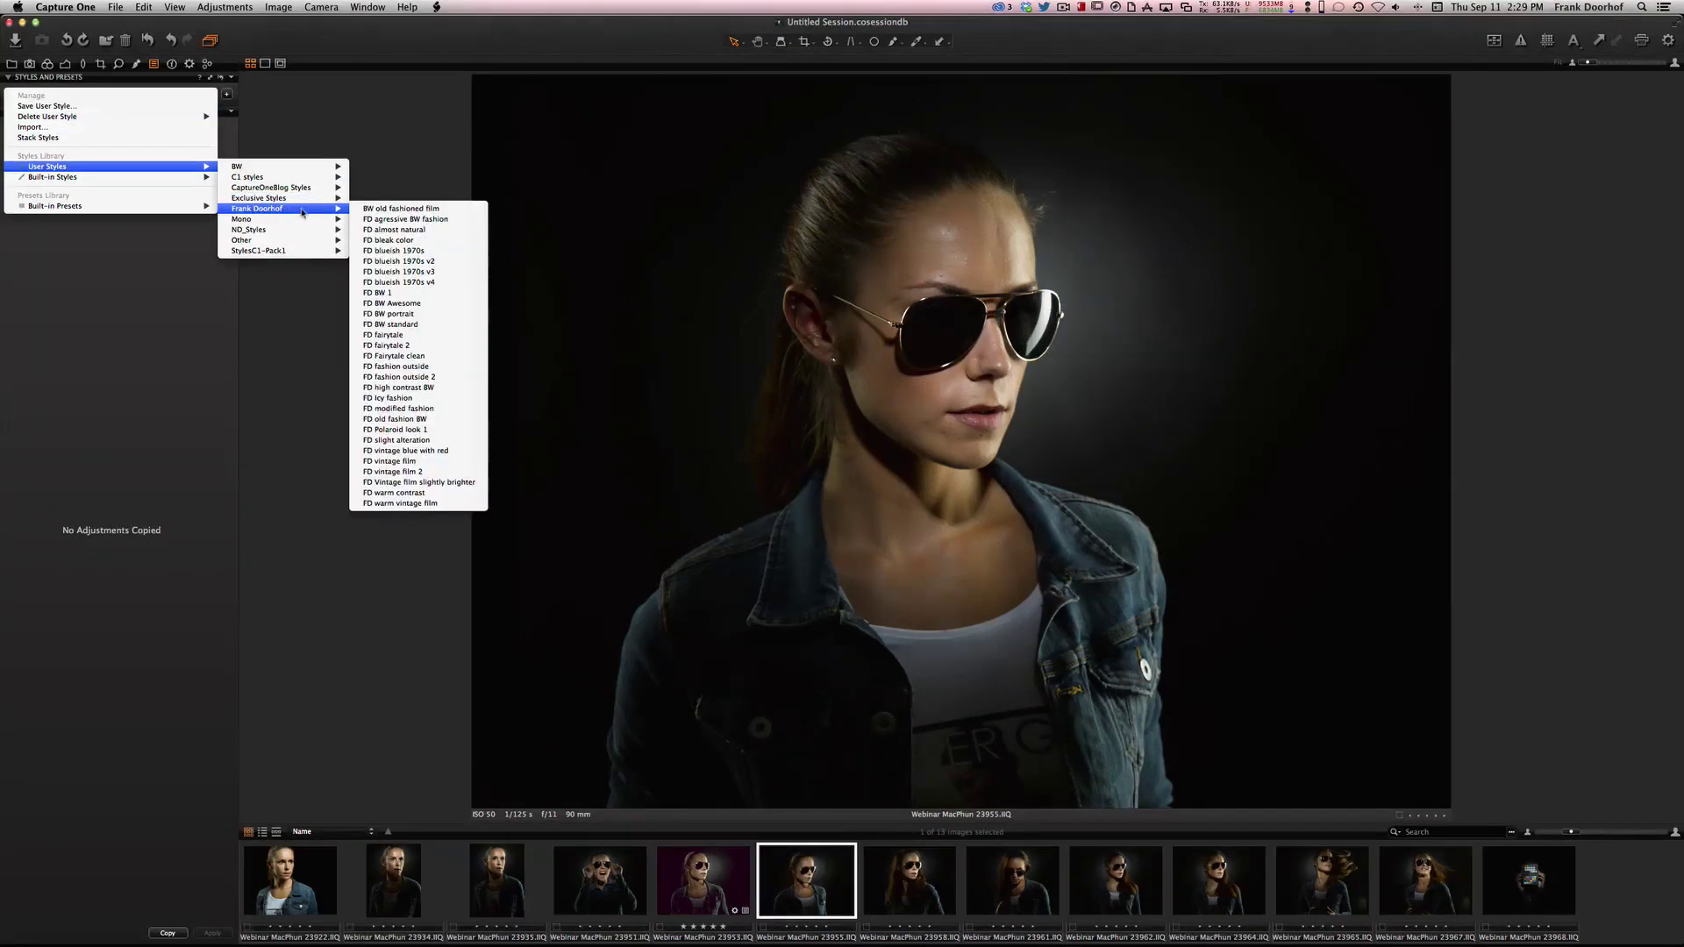
{"action": "left_click", "coordinate": [391, 314]}
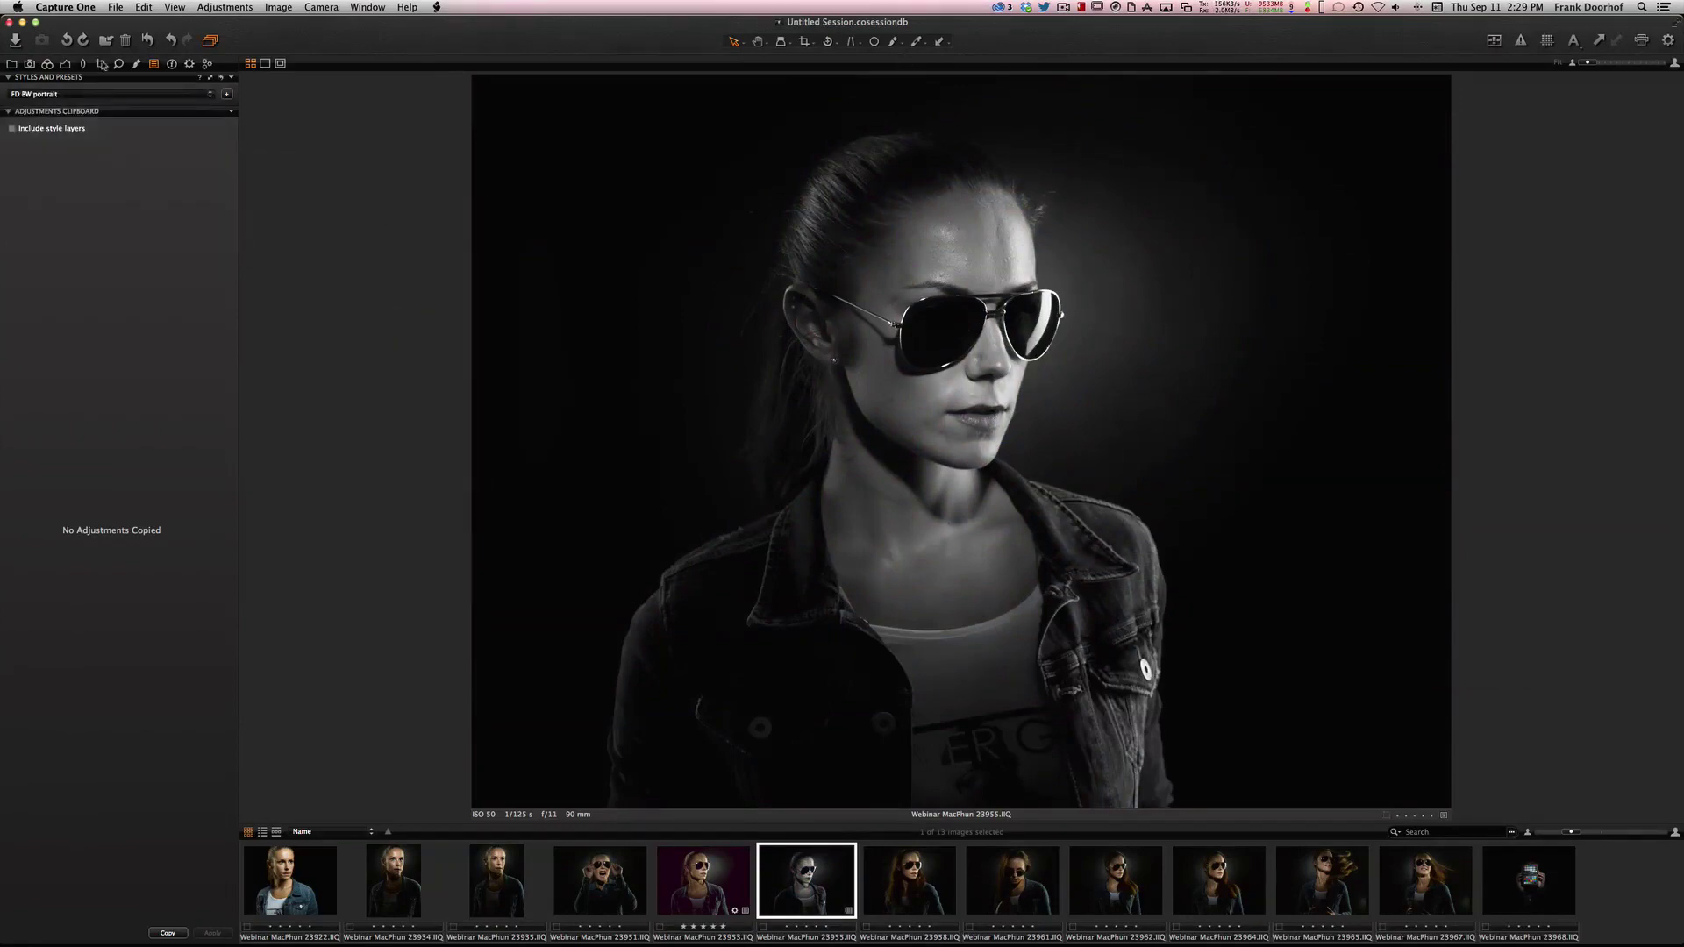
{"action": "left_click", "coordinate": [65, 64]}
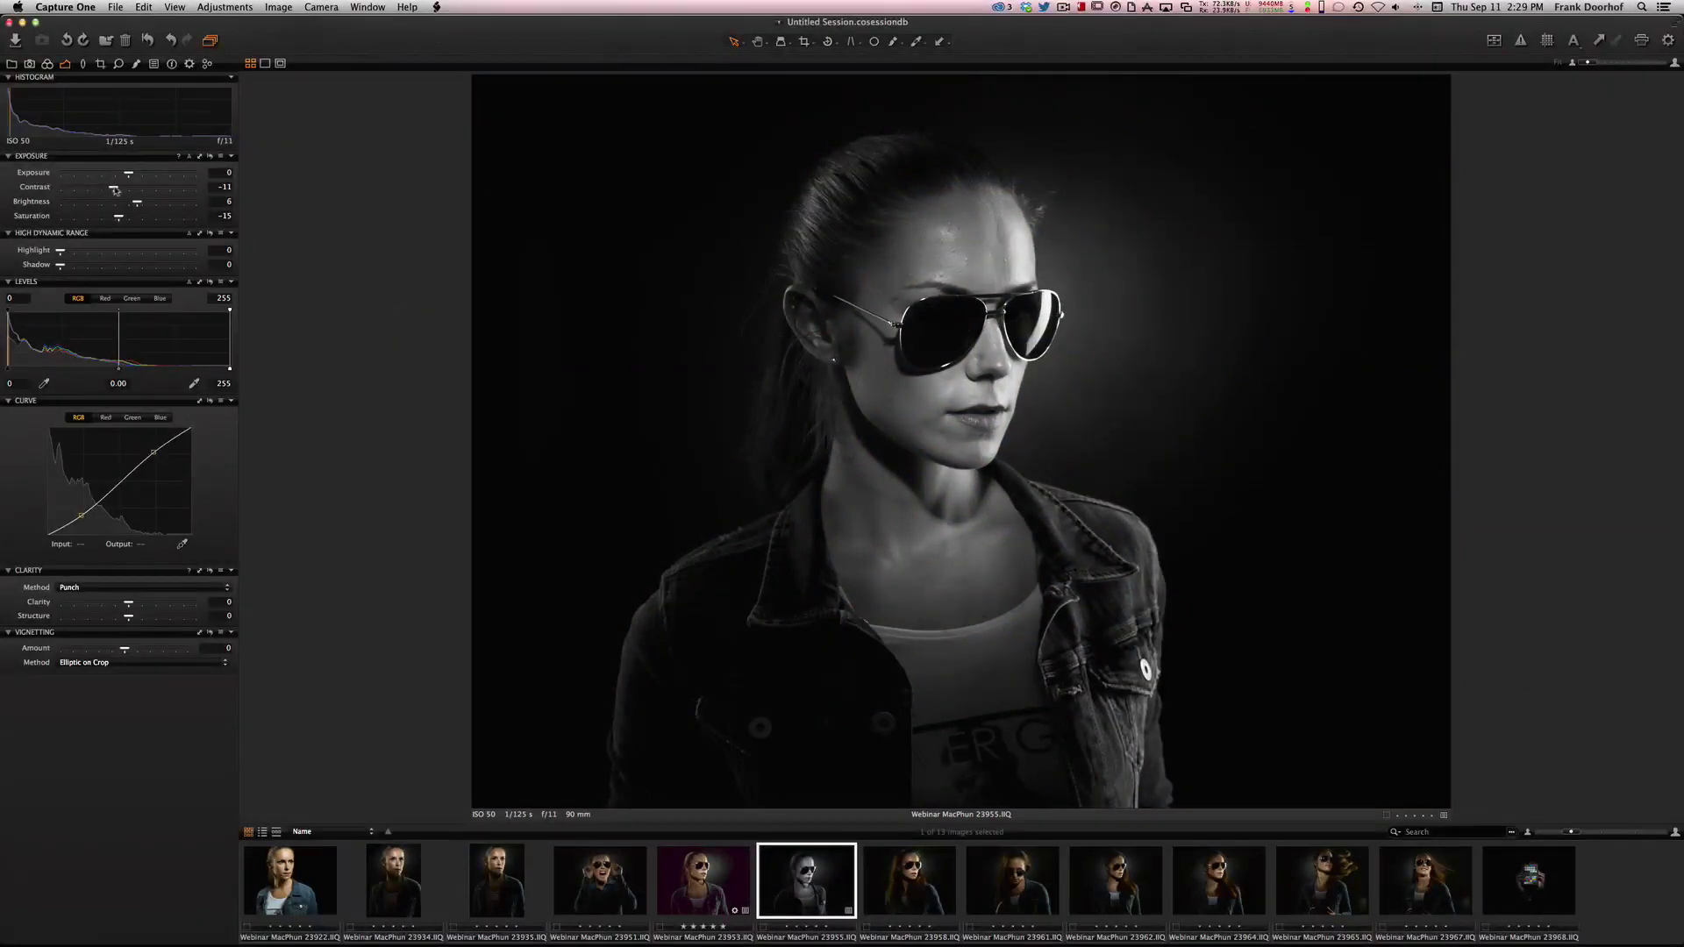
{"action": "left_click_drag", "start_coordinate": [114, 190], "coordinate": [144, 190]}
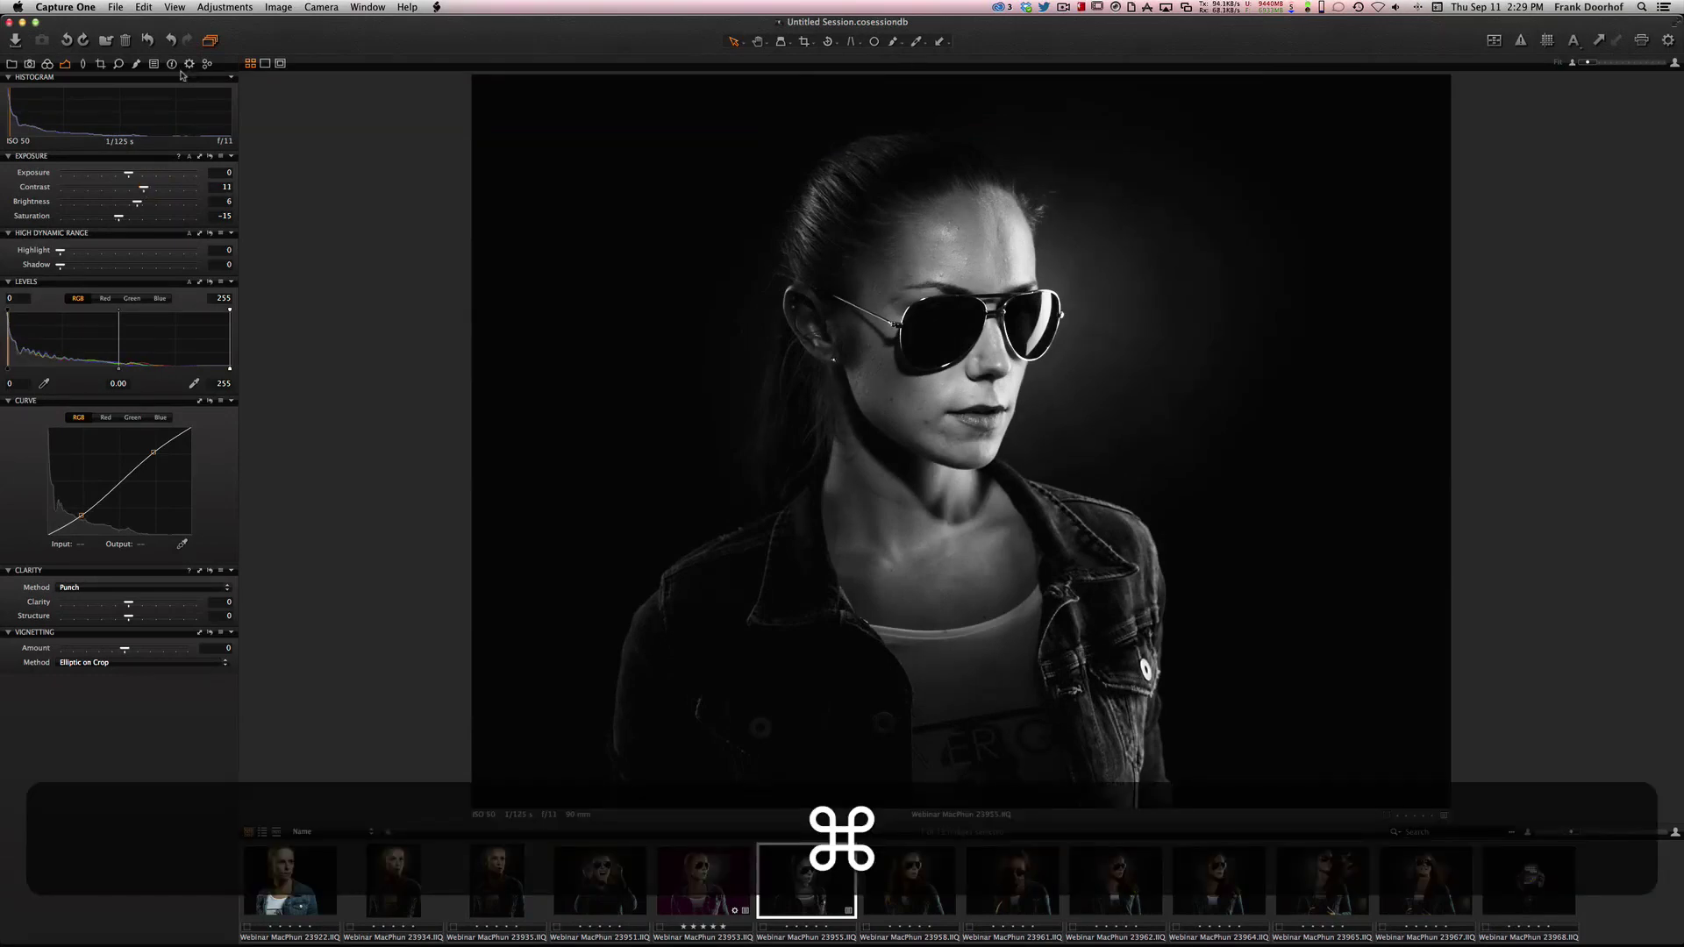
- Process portrait 23955 out to Photoshop with Cmd+D, close it there, and return to Lightroom
{"action": "key", "text": "super+d"}
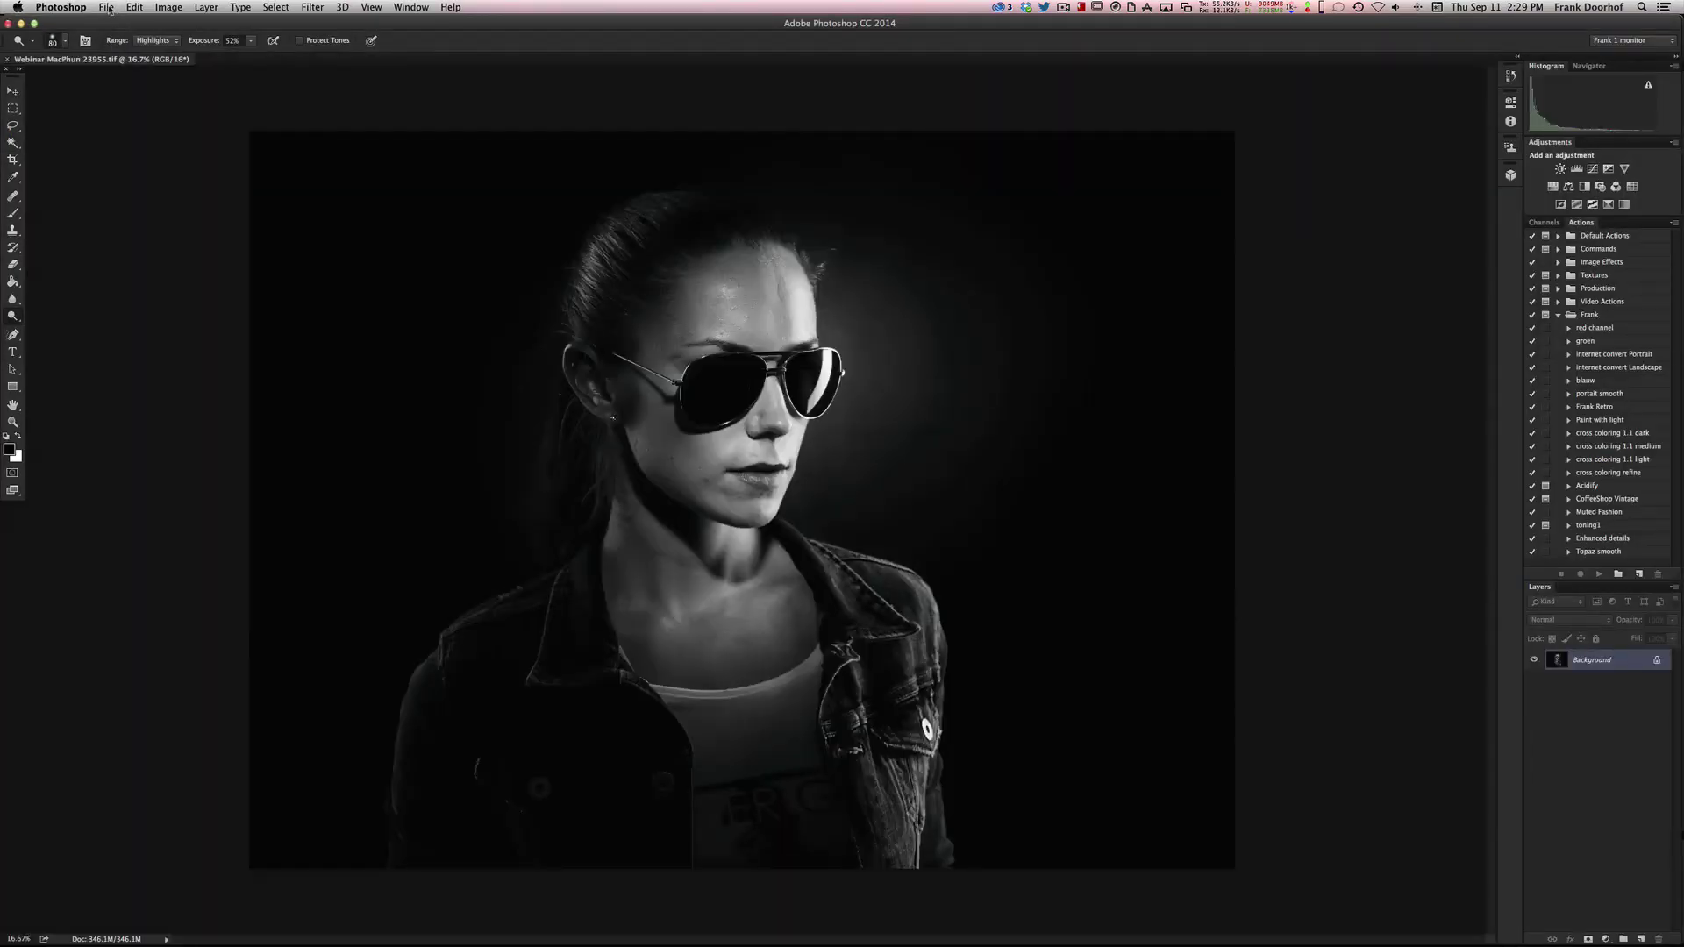
{"action": "left_click", "coordinate": [106, 8]}
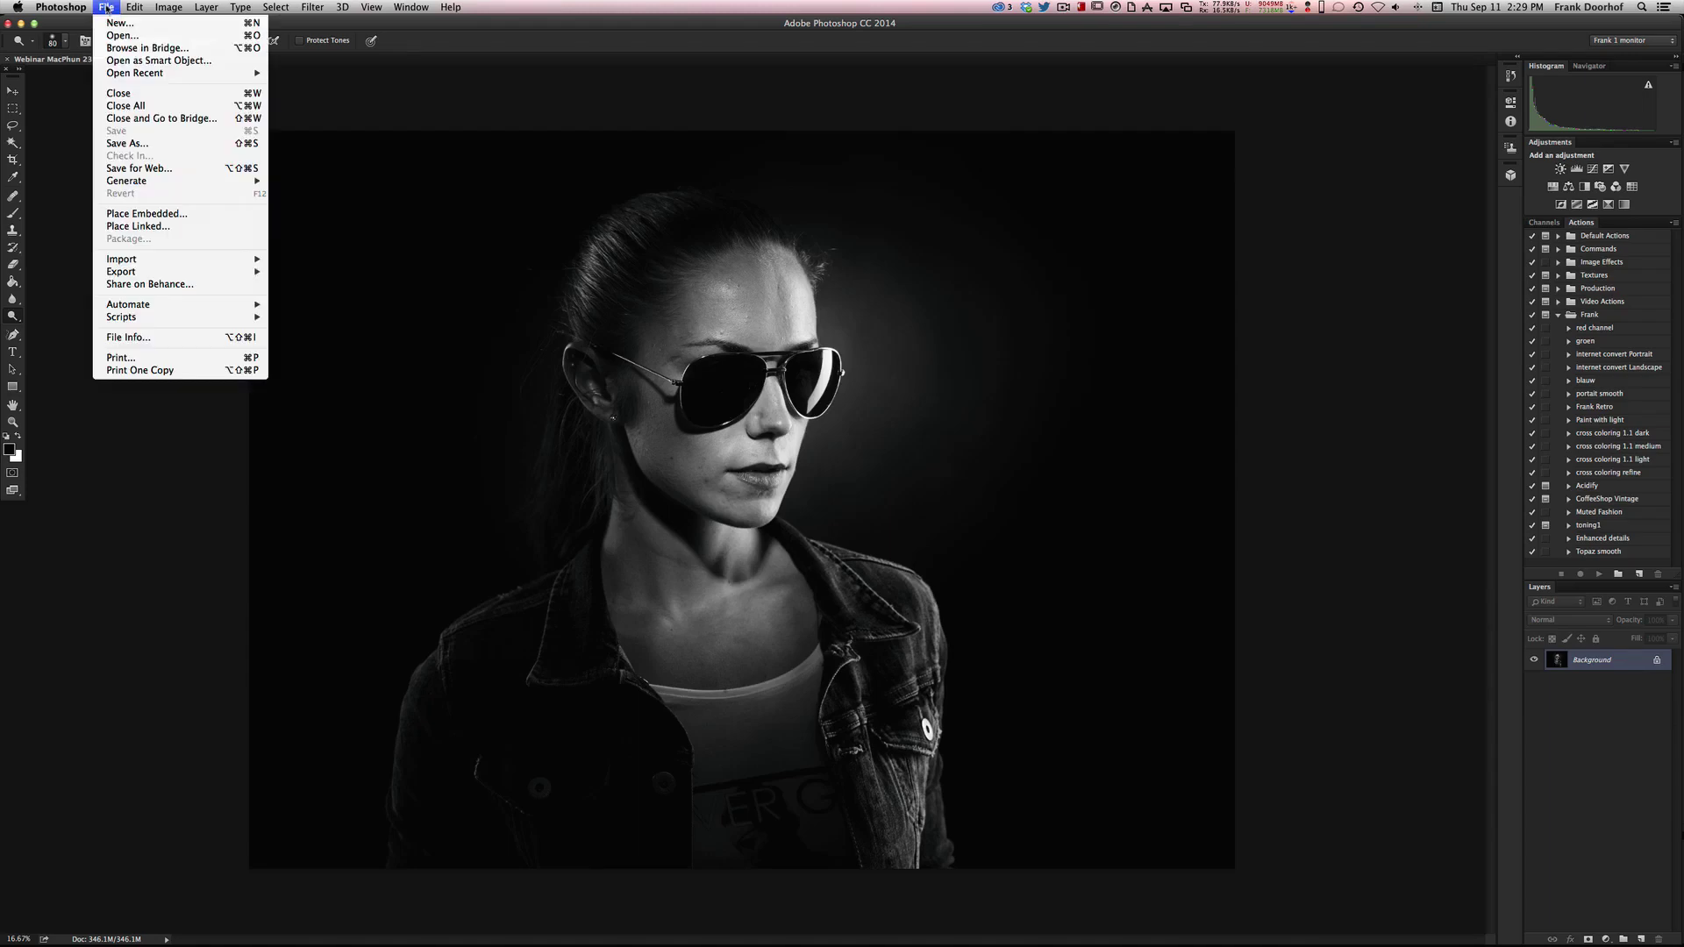
{"action": "left_click", "coordinate": [135, 94]}
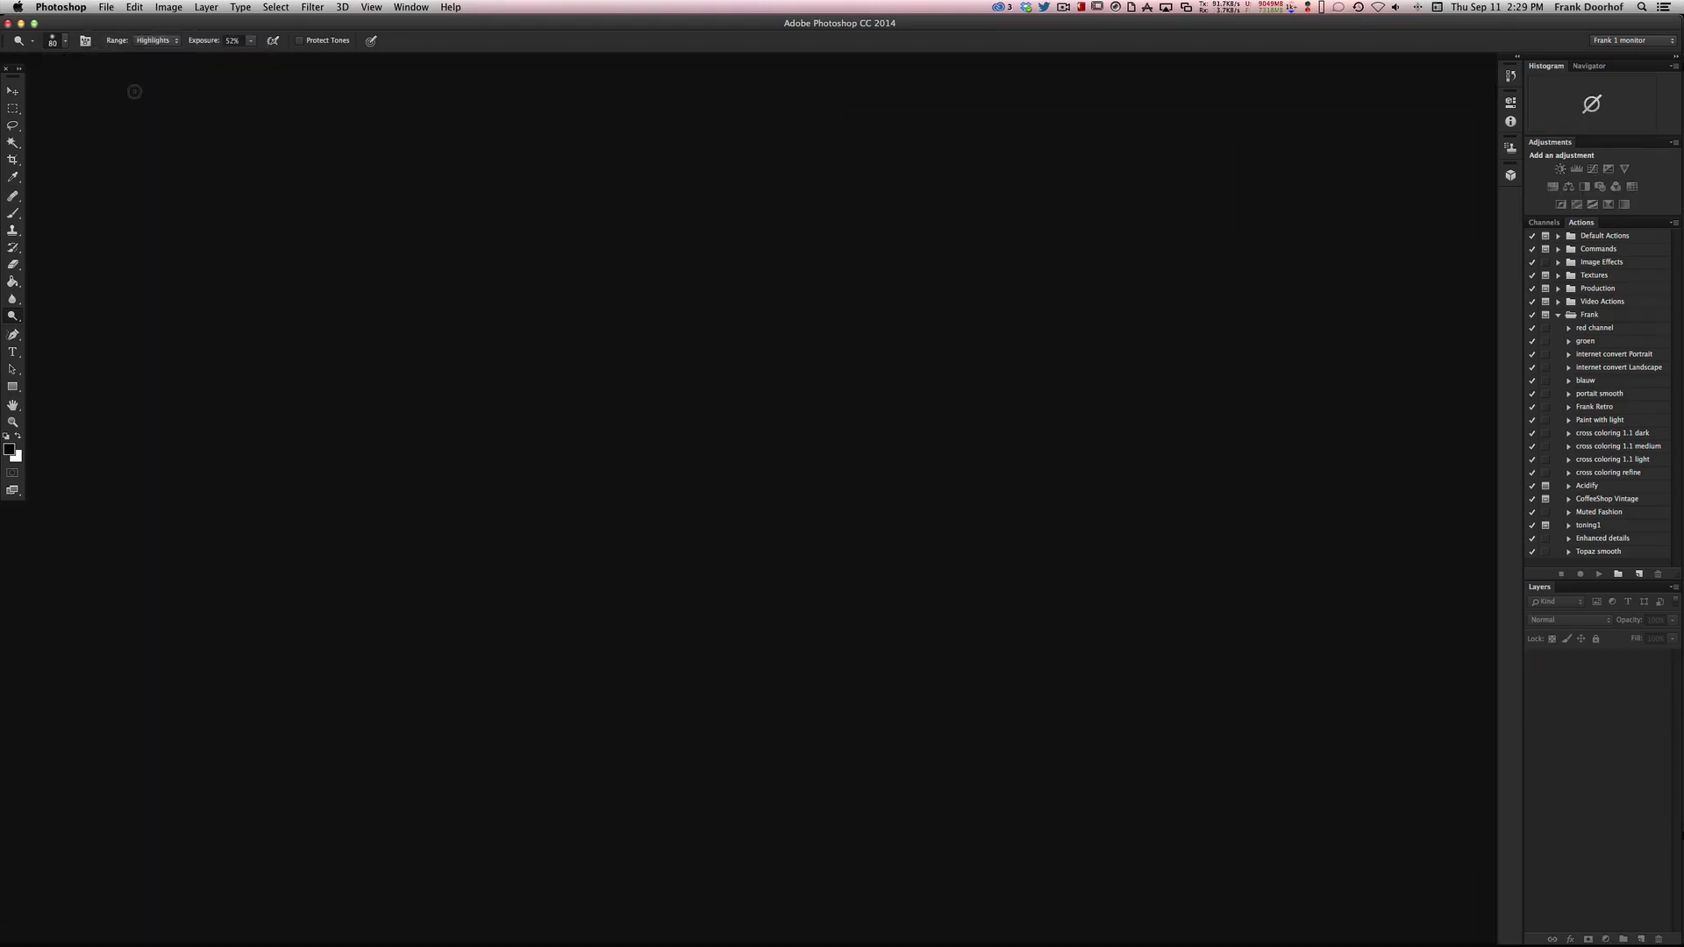
{"action": "key", "text": "super+Tab"}
{"action": "key", "text": "super+Tab"}
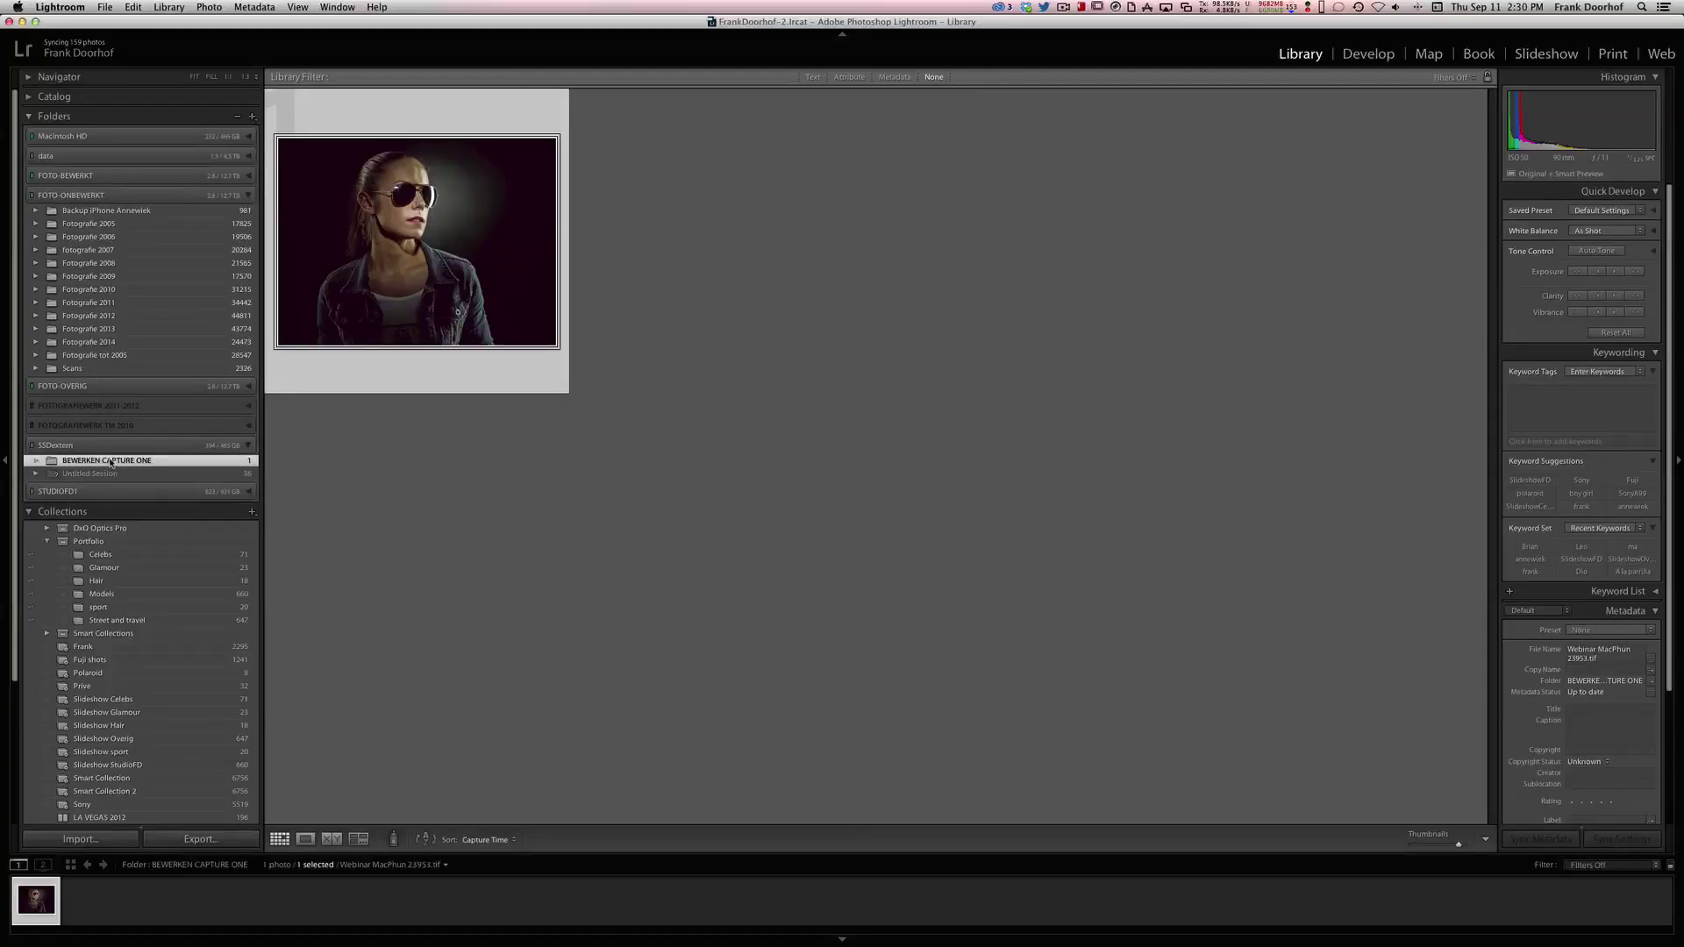
- Synchronize the BEWERKEN CAPTURE ONE folder, importing the new black-and-white TIFF
{"action": "right_click", "coordinate": [110, 462]}
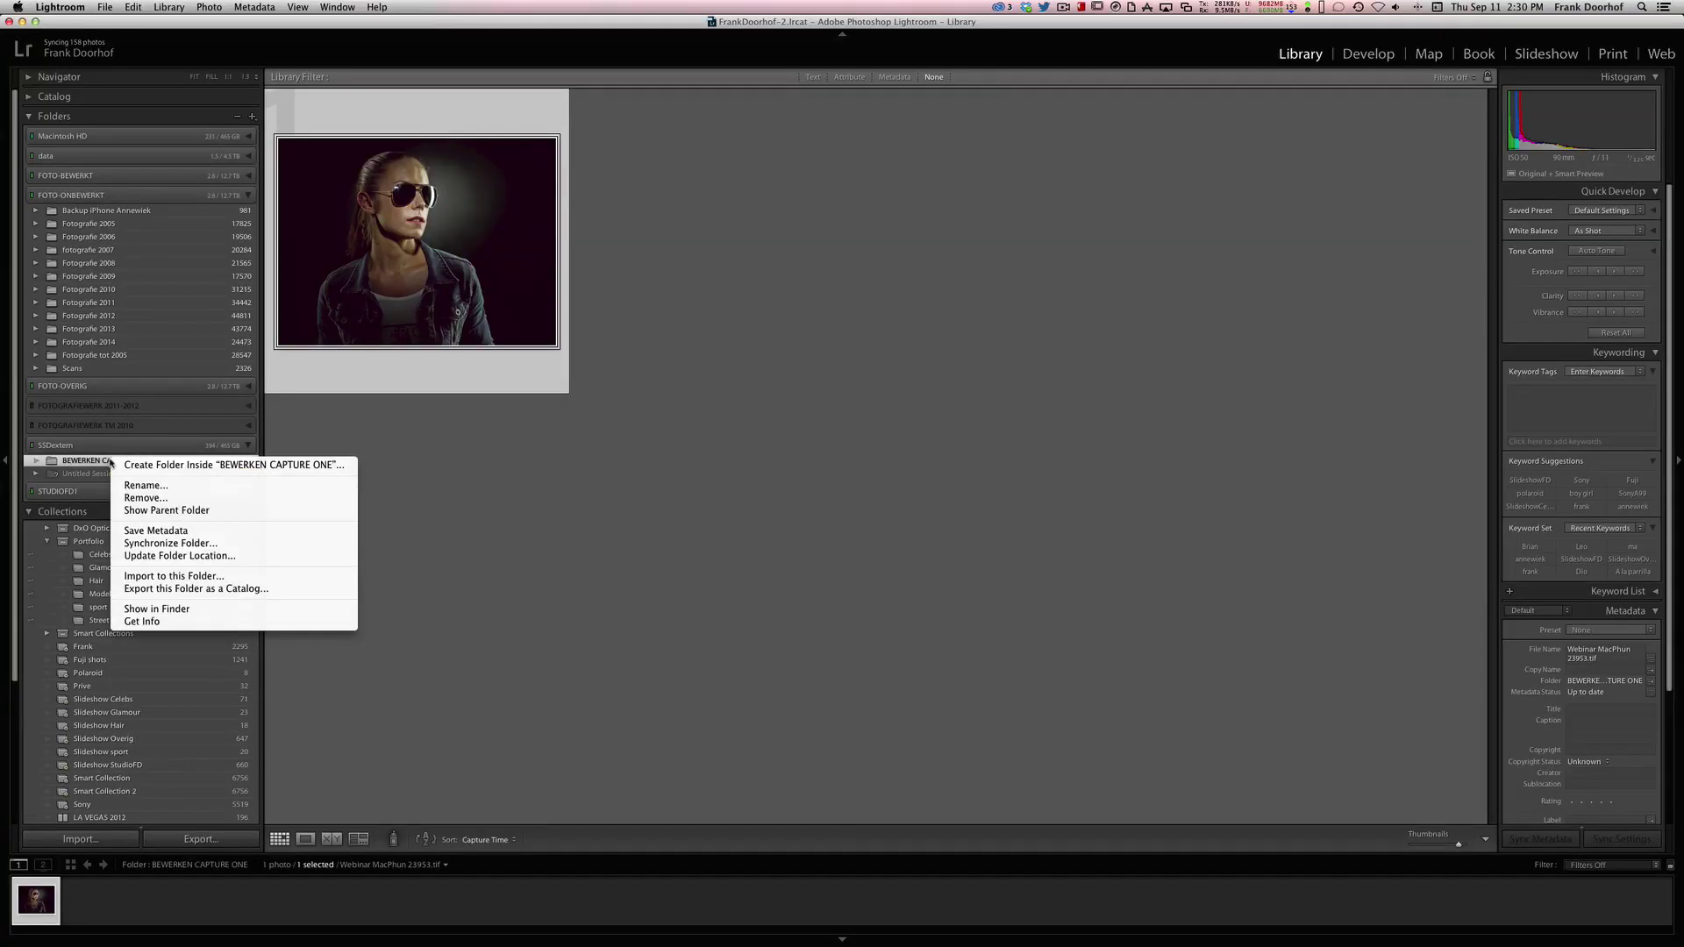
{"action": "left_click", "coordinate": [174, 544]}
{"action": "key", "text": "Return"}
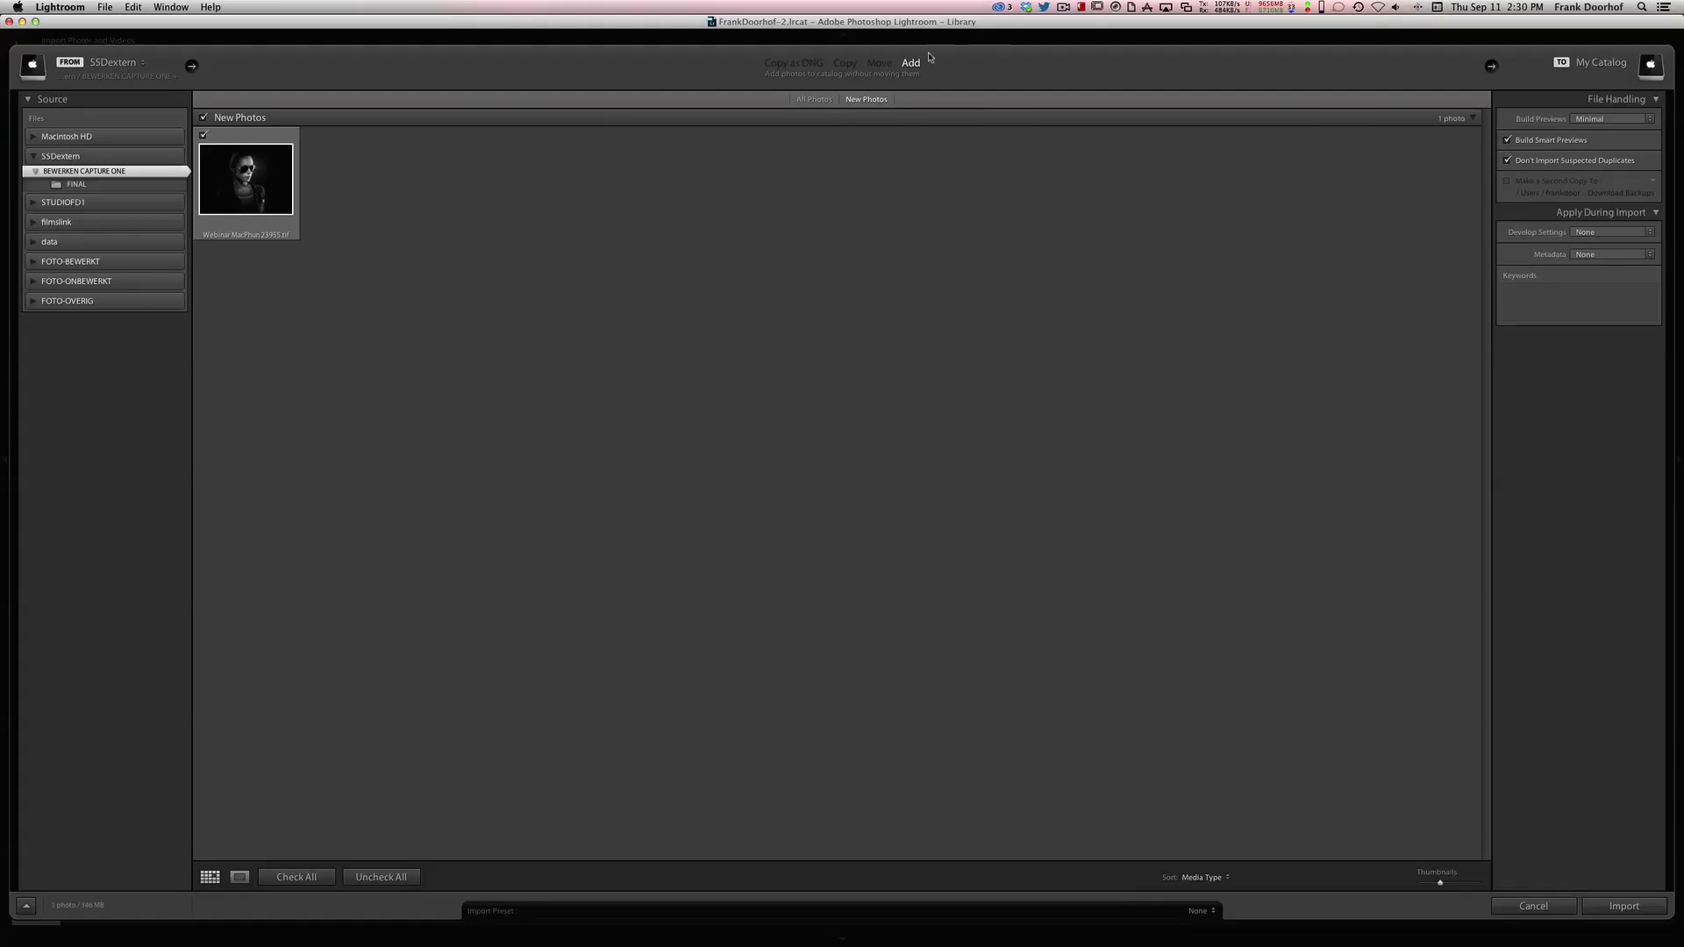
{"action": "left_click", "coordinate": [1627, 909]}
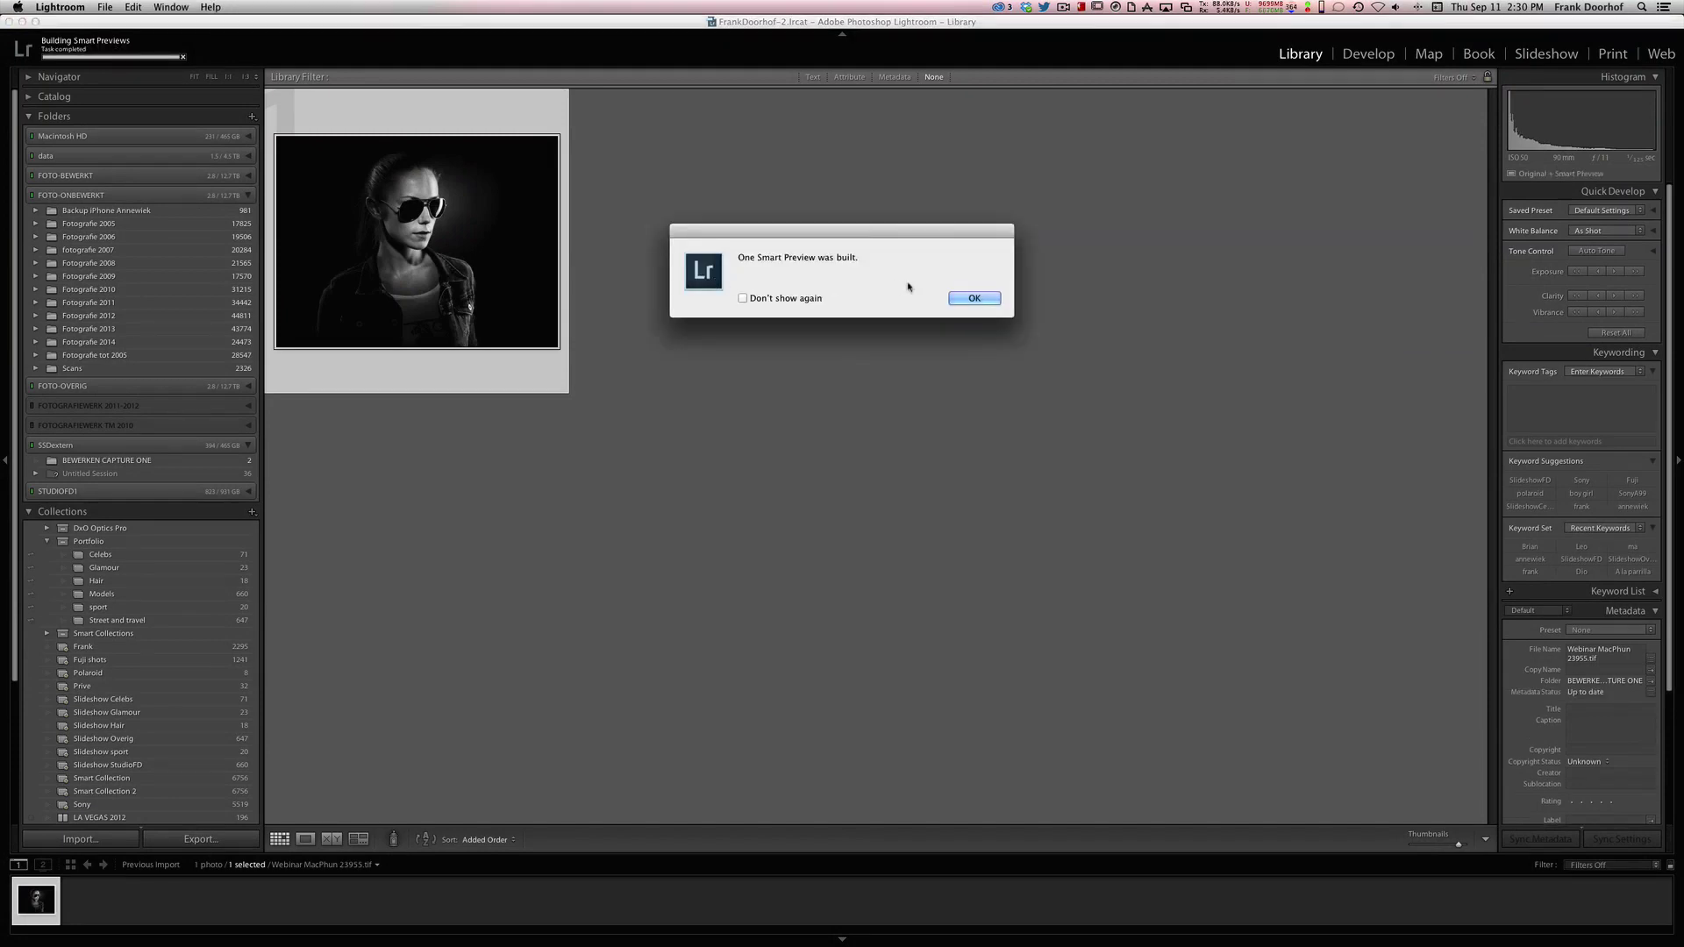
{"action": "left_click", "coordinate": [960, 298]}
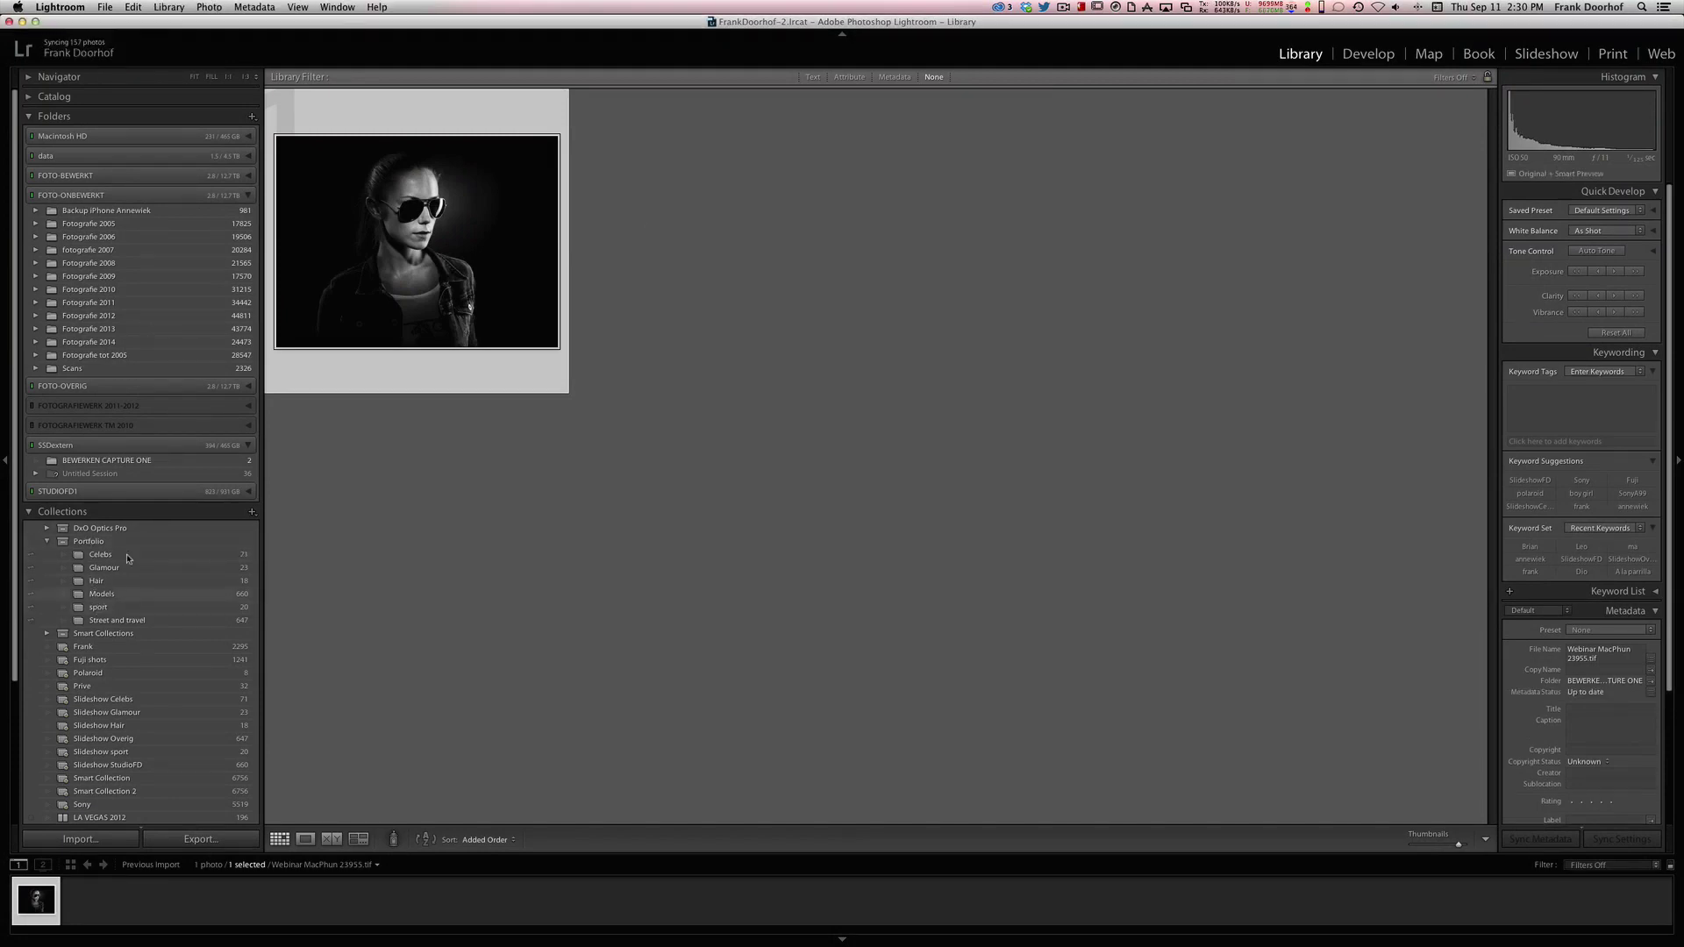
- Select both the colour and black-and-white portraits in the folder, then return to Capture One
{"action": "left_click", "coordinate": [98, 463]}
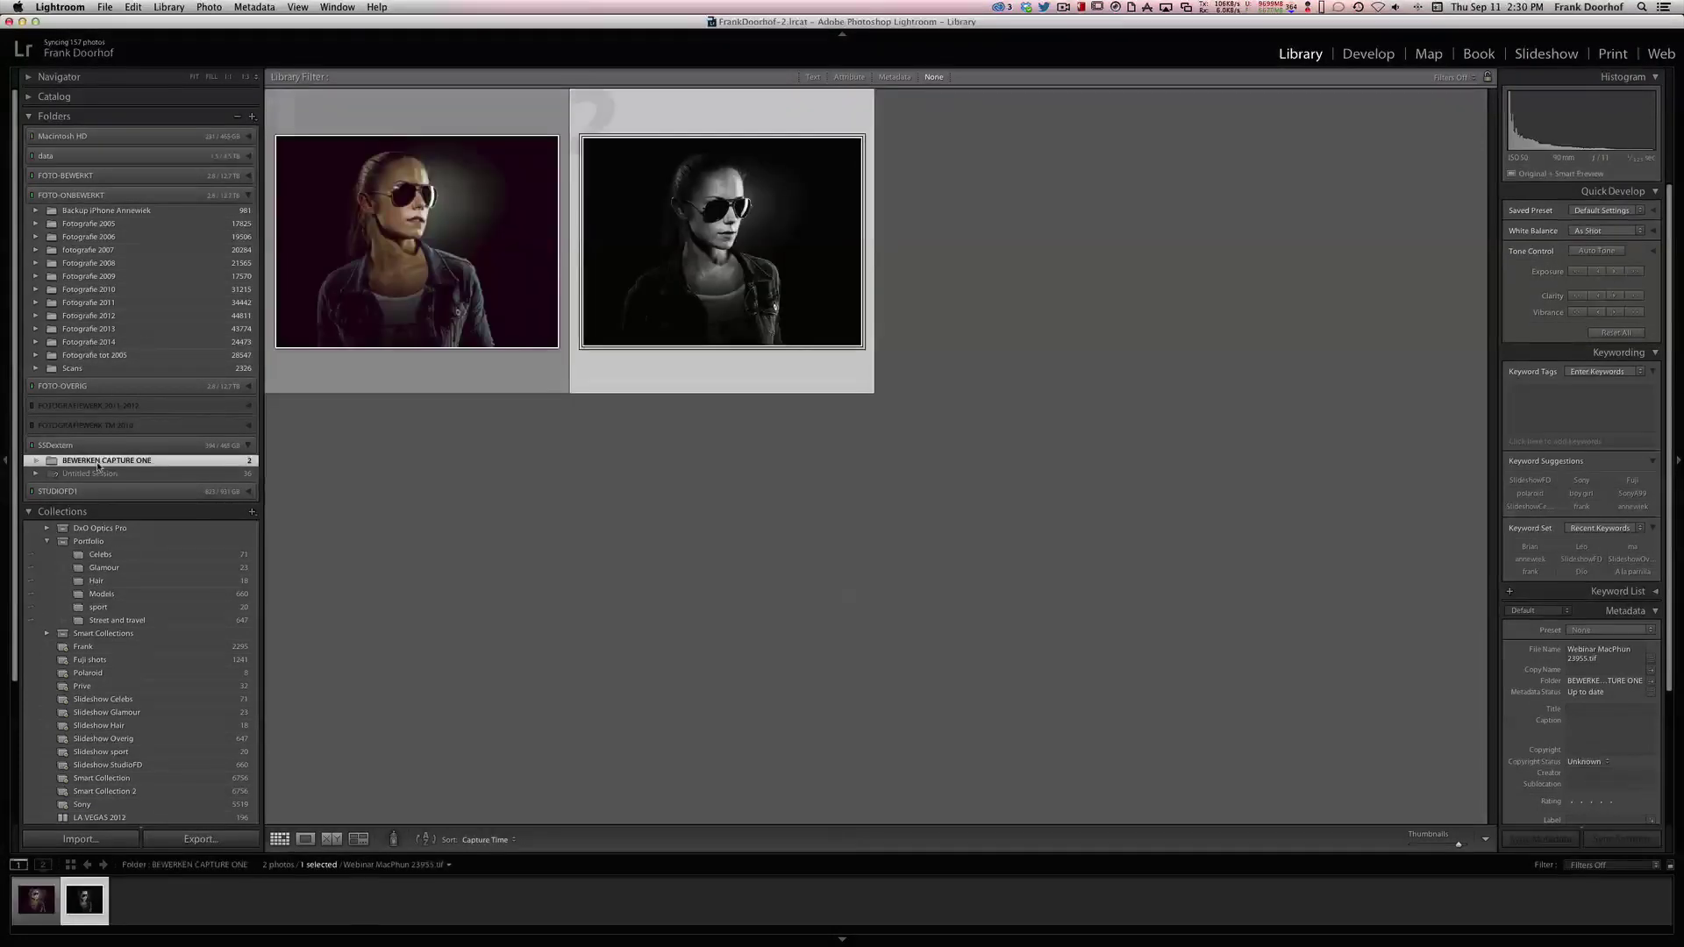
{"action": "left_click", "coordinate": [445, 298], "text": "shift"}
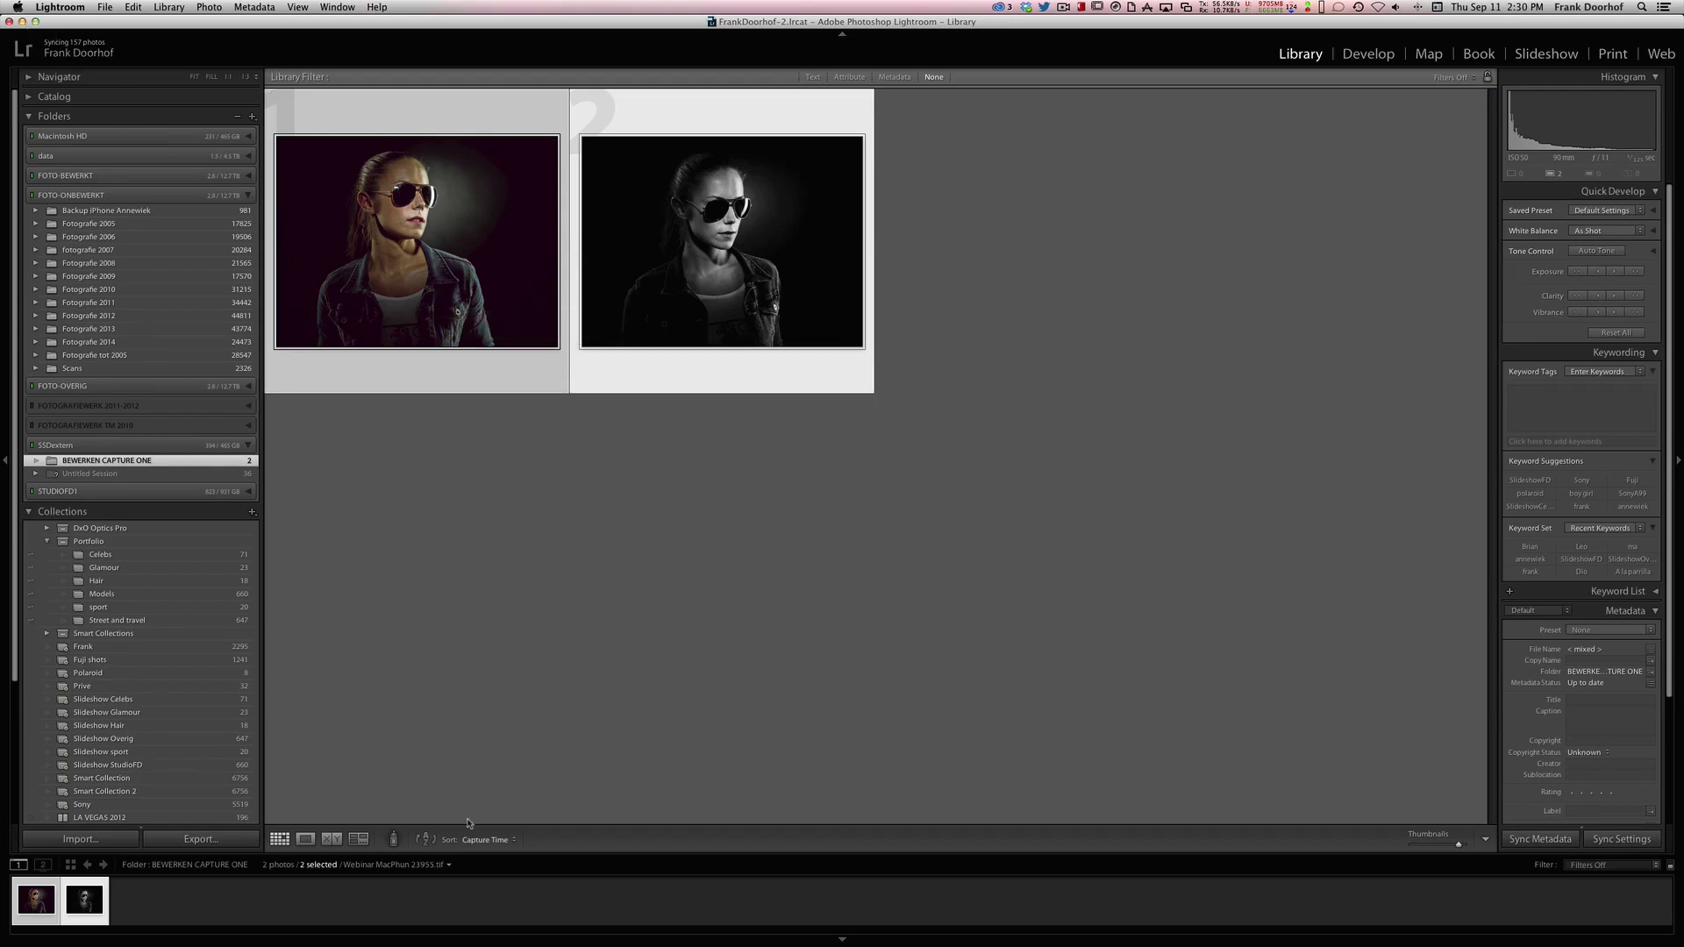
{"action": "mouse_move", "coordinate": [584, 944]}
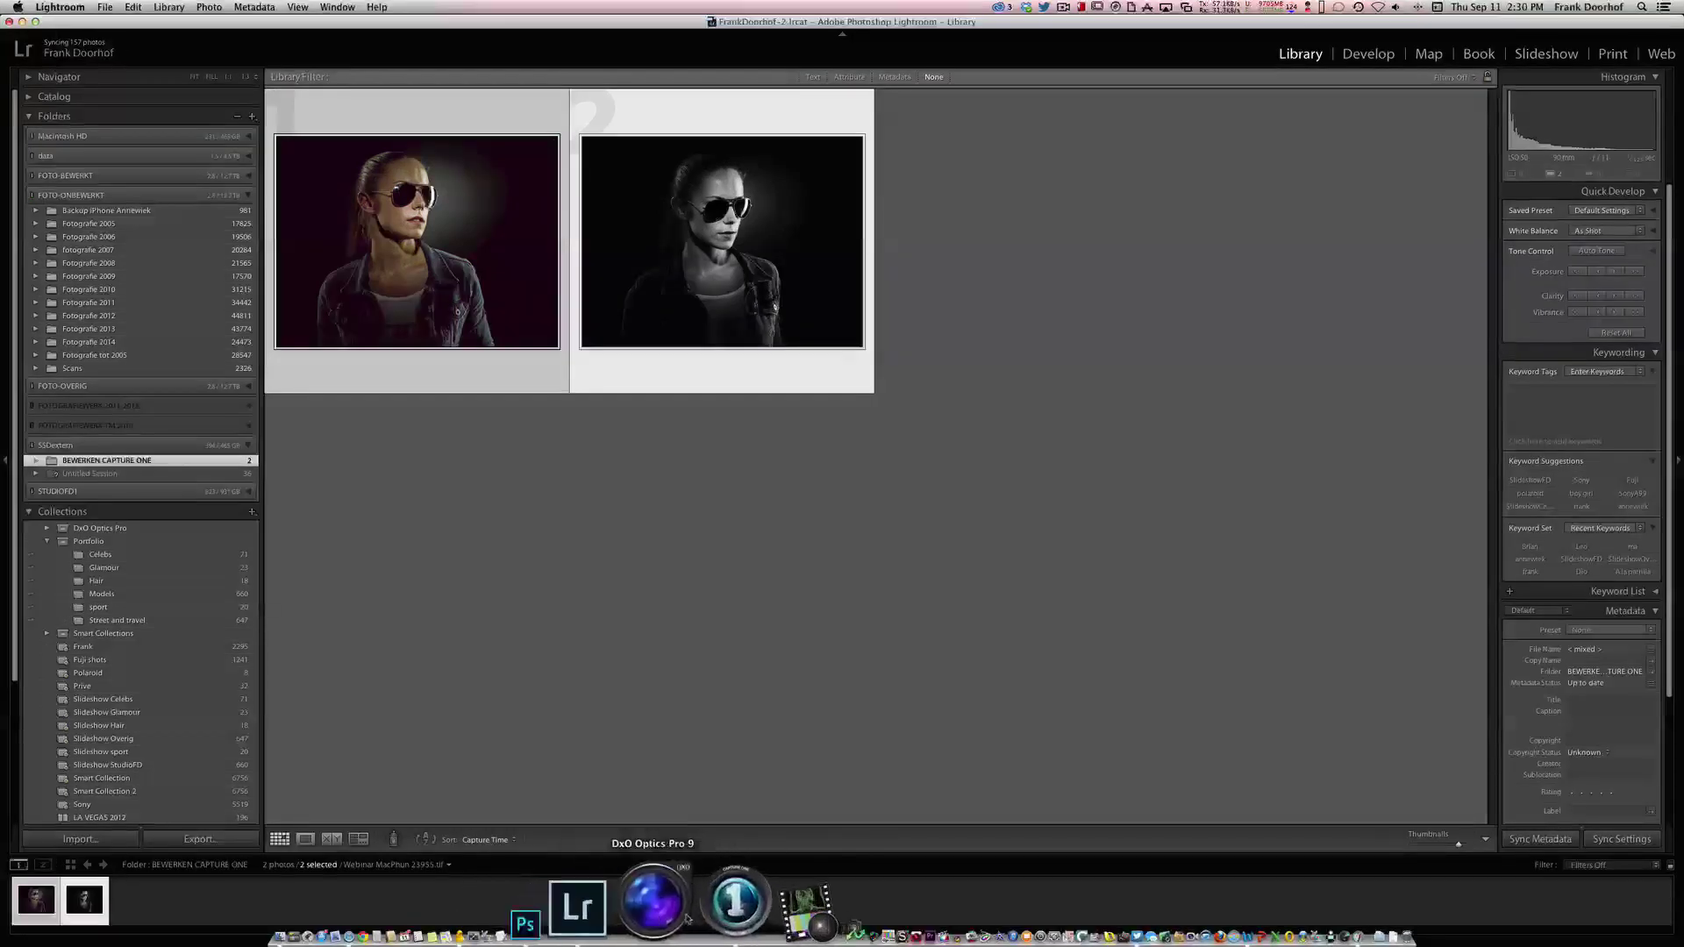
{"action": "left_click", "coordinate": [694, 918]}
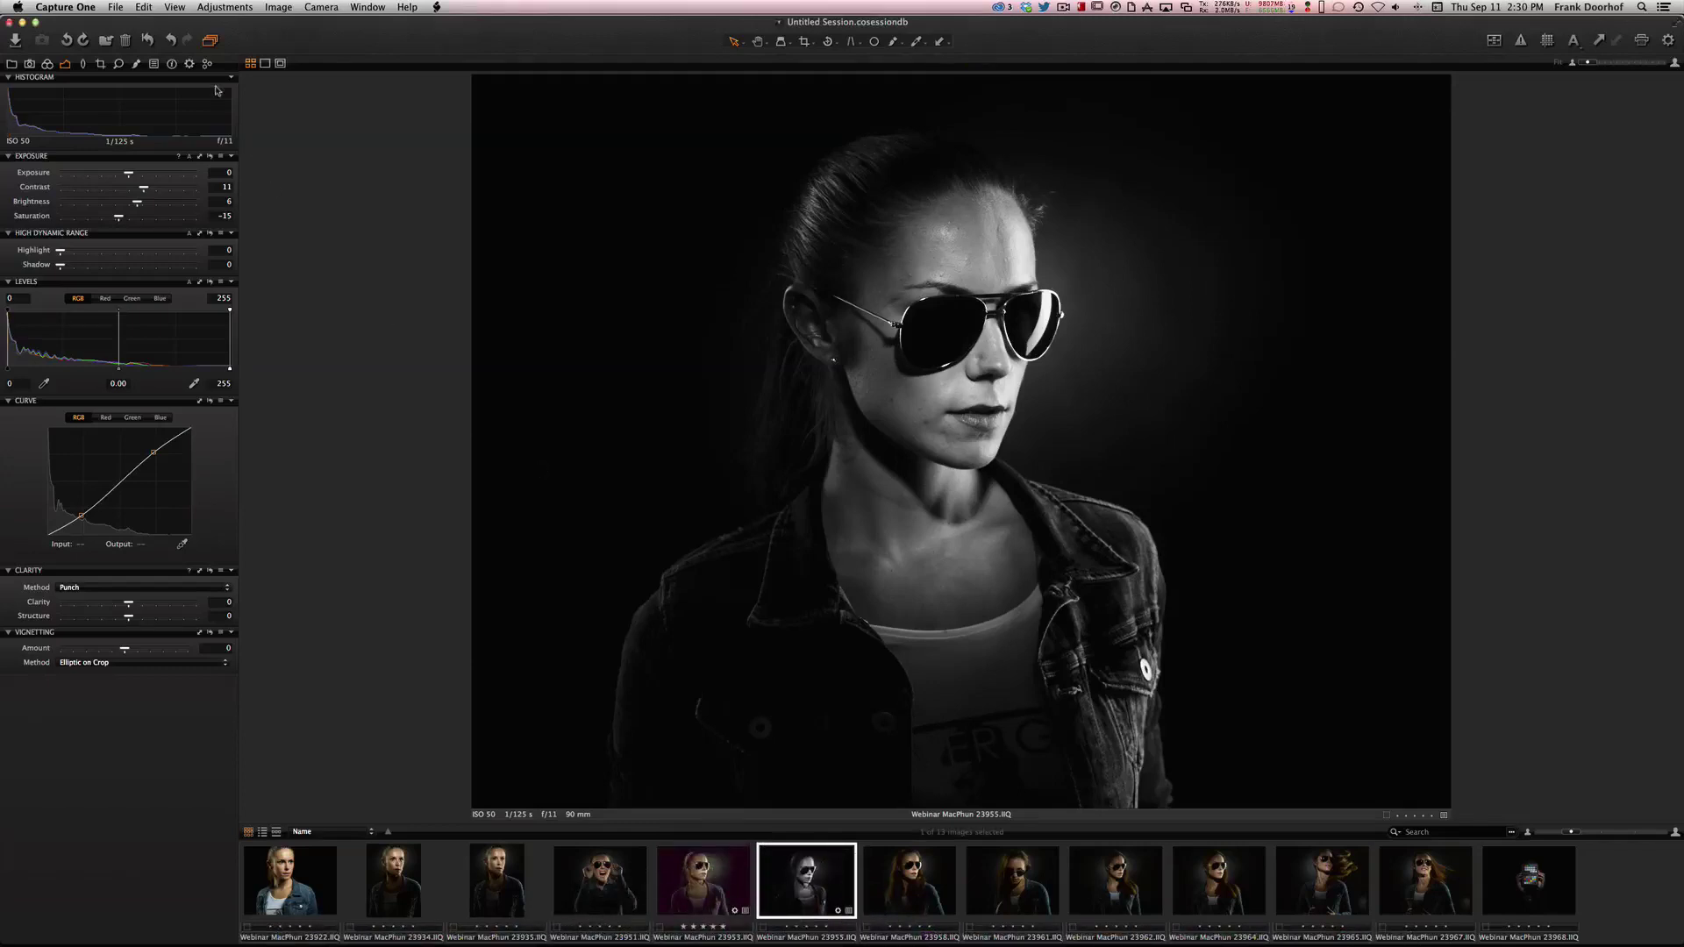
- Browse the Frank TIFF and Internet recipes, tick Internet, and select Frank to PS
{"action": "left_click", "coordinate": [189, 65]}
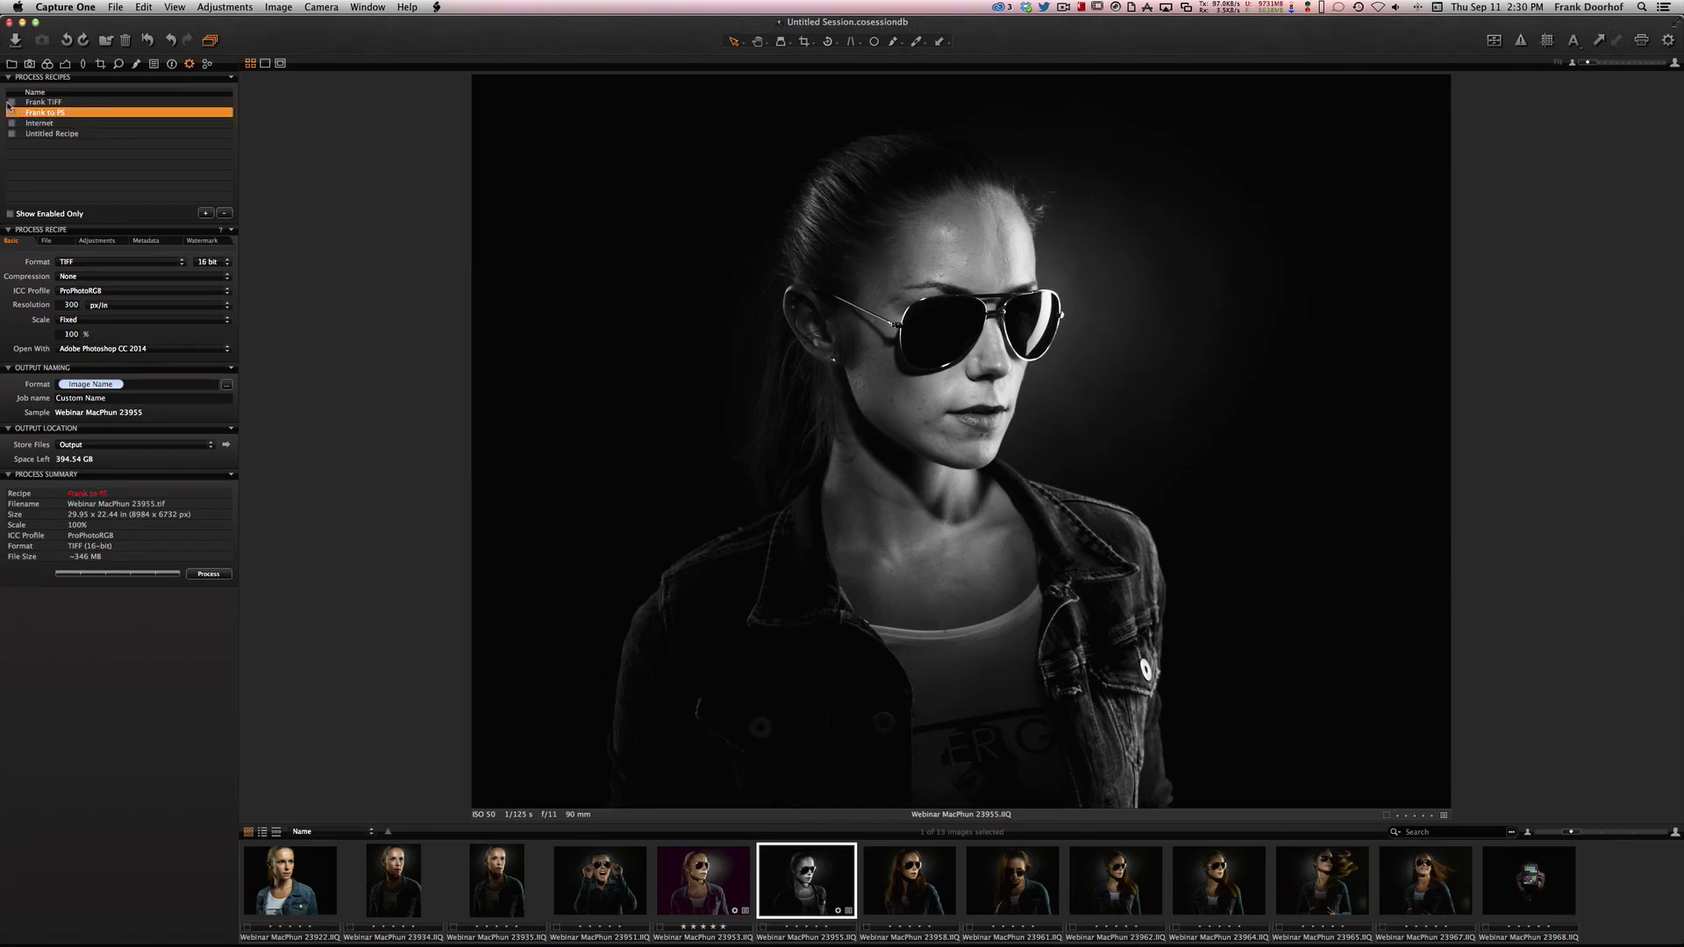
{"action": "left_click", "coordinate": [35, 102]}
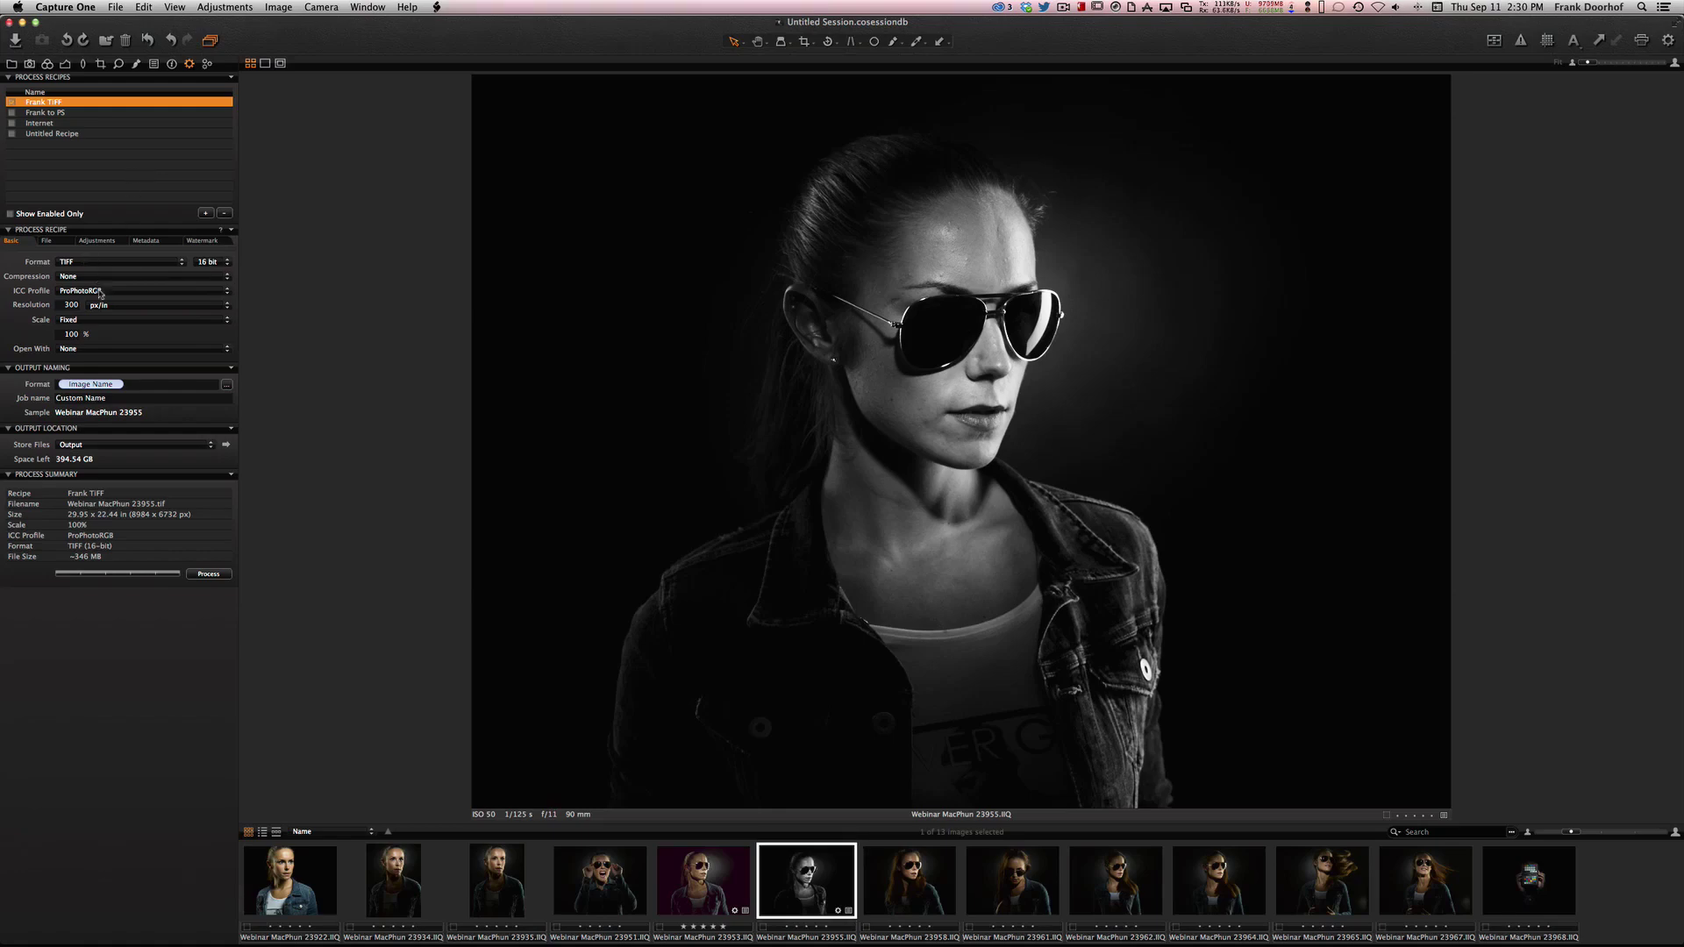
{"action": "left_click", "coordinate": [20, 125]}
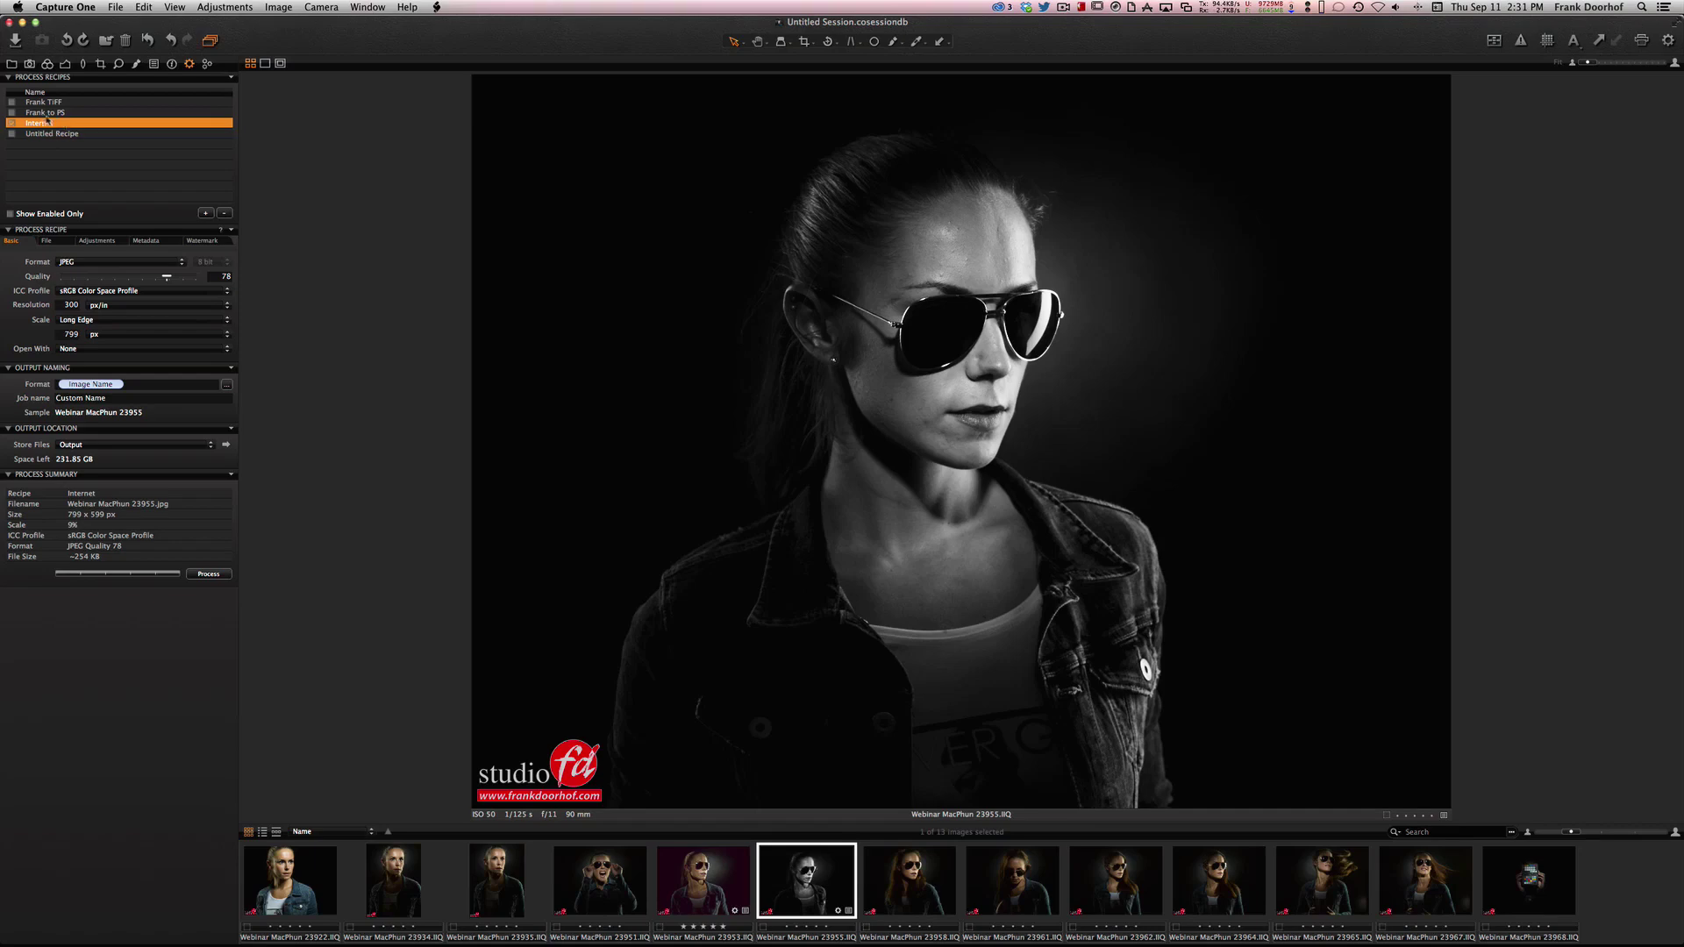
{"action": "left_click", "coordinate": [11, 124]}
{"action": "left_click", "coordinate": [41, 113]}
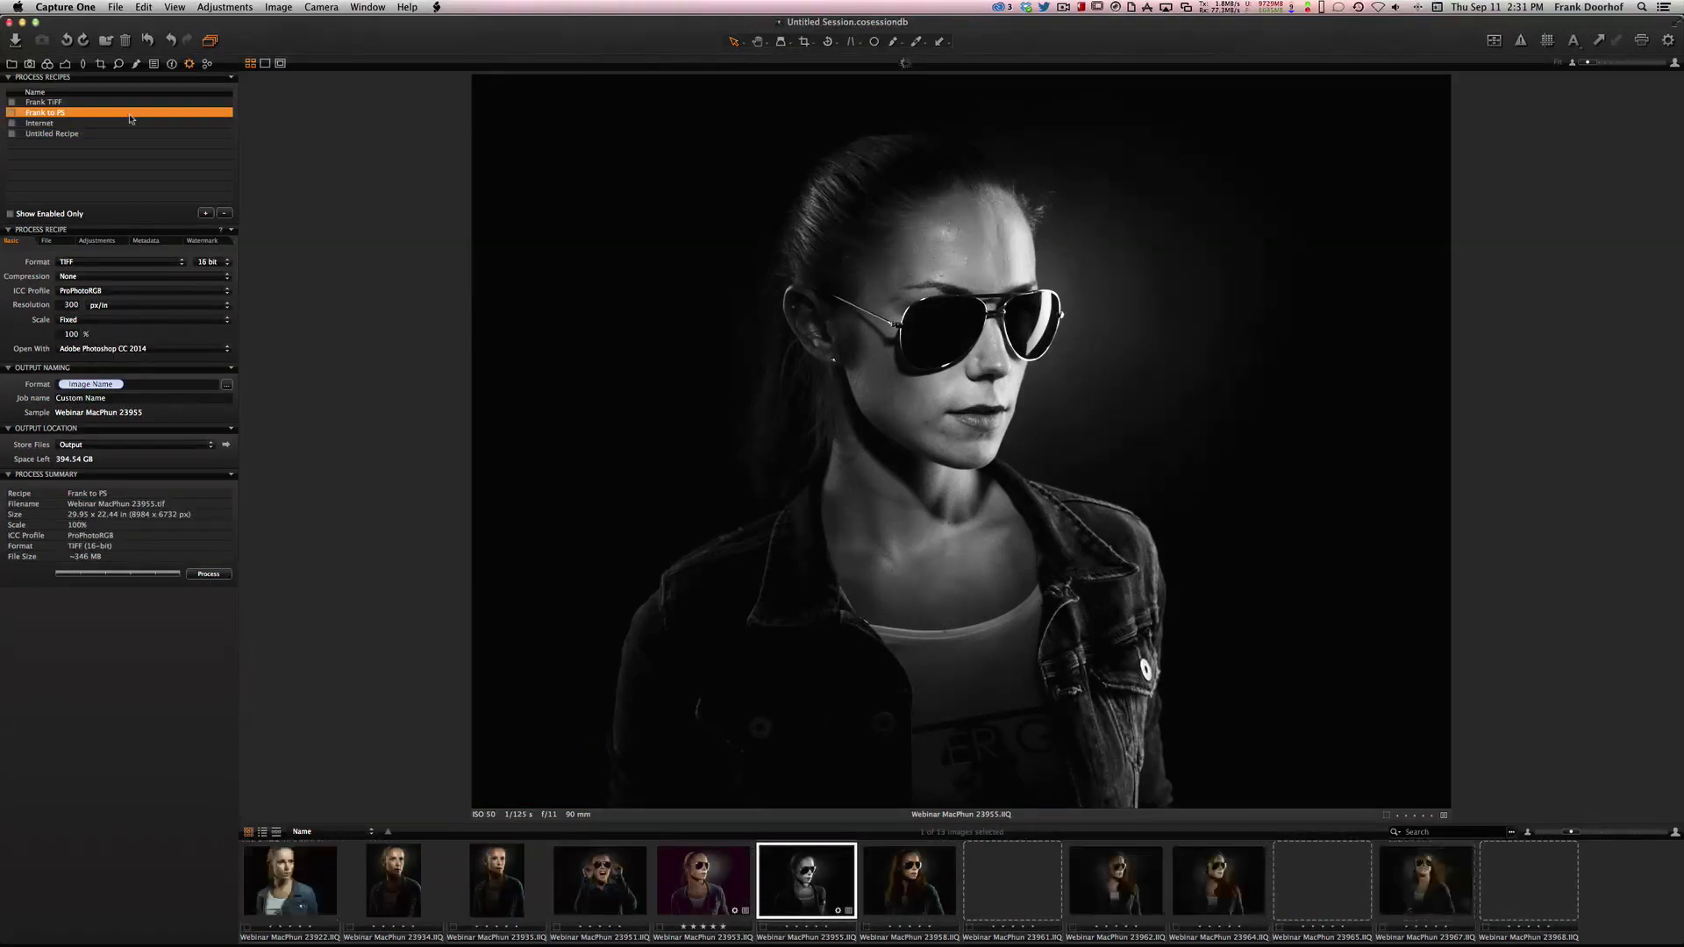